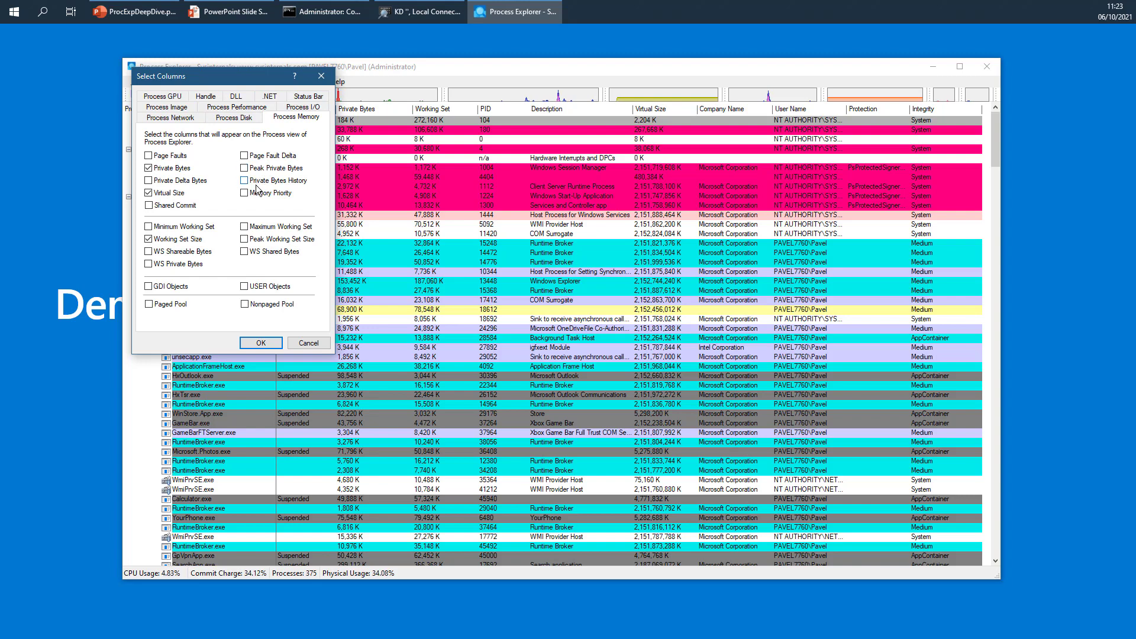
Cancel the column selection and check the parent process in the properties of RuntimeBroker.exe with PID 14472
click(308, 343)
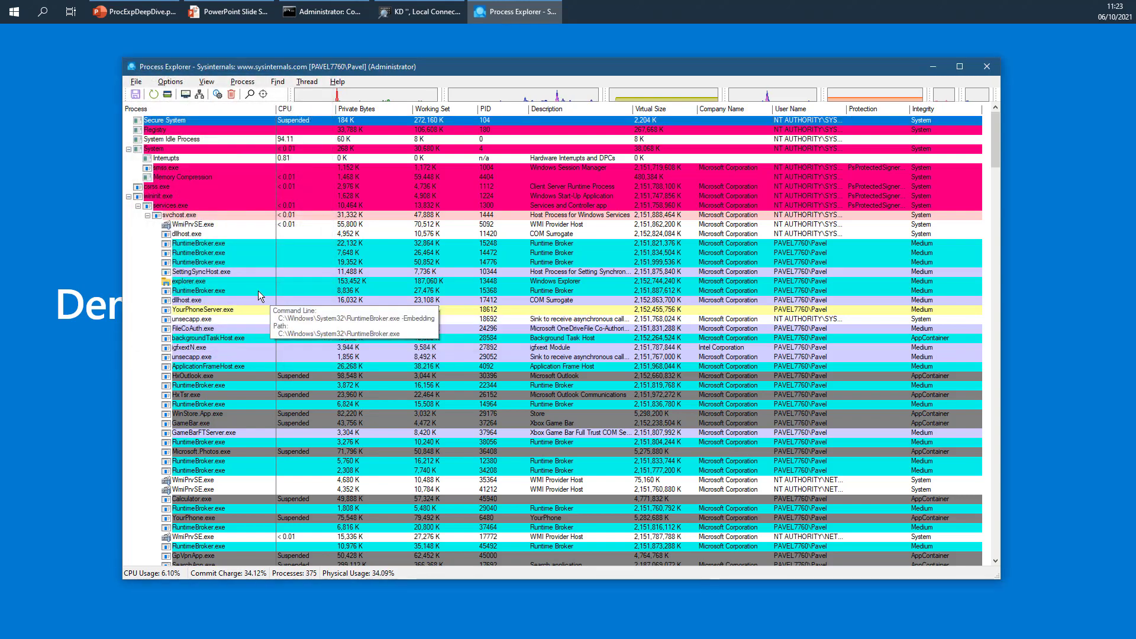
mouse_move(183, 236)
mouse_move(179, 340)
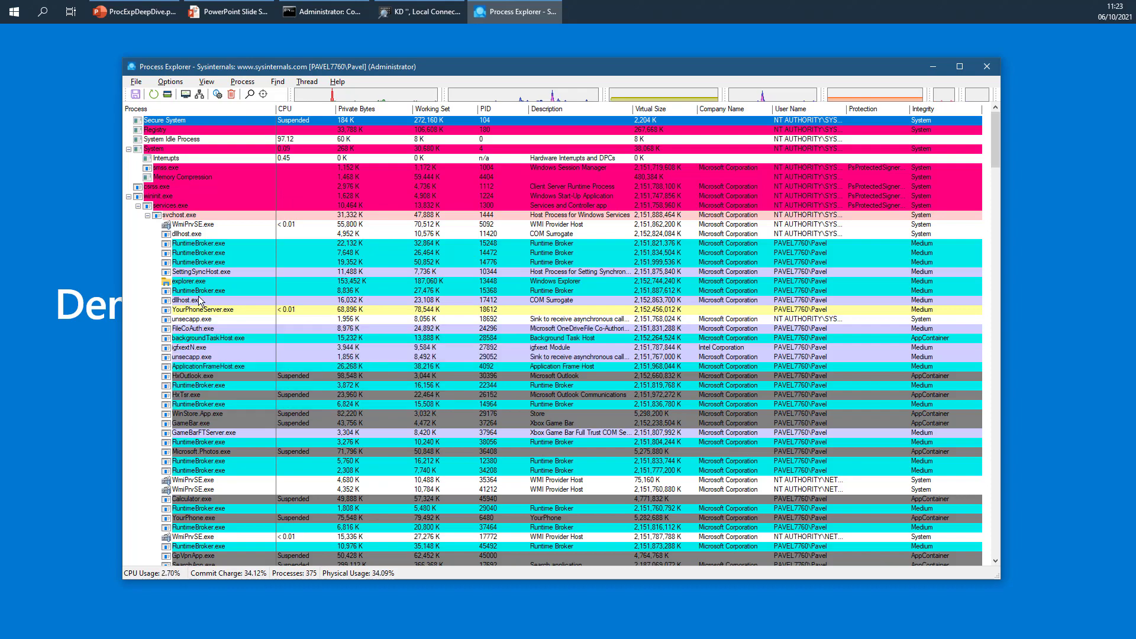
double_click(217, 254)
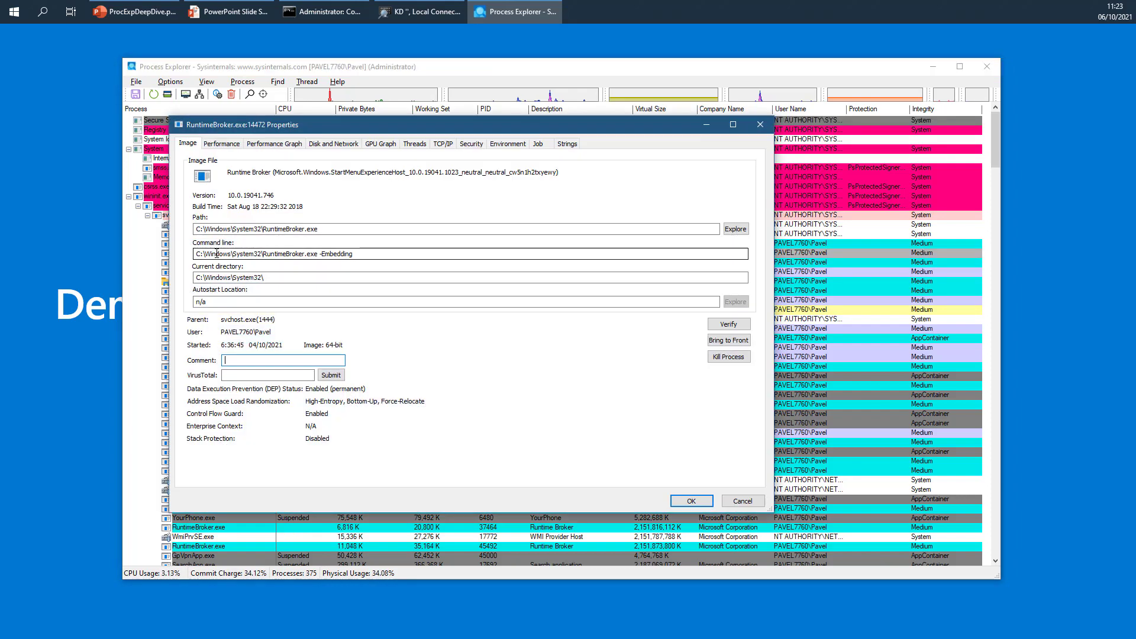
drag(309, 134, 520, 152)
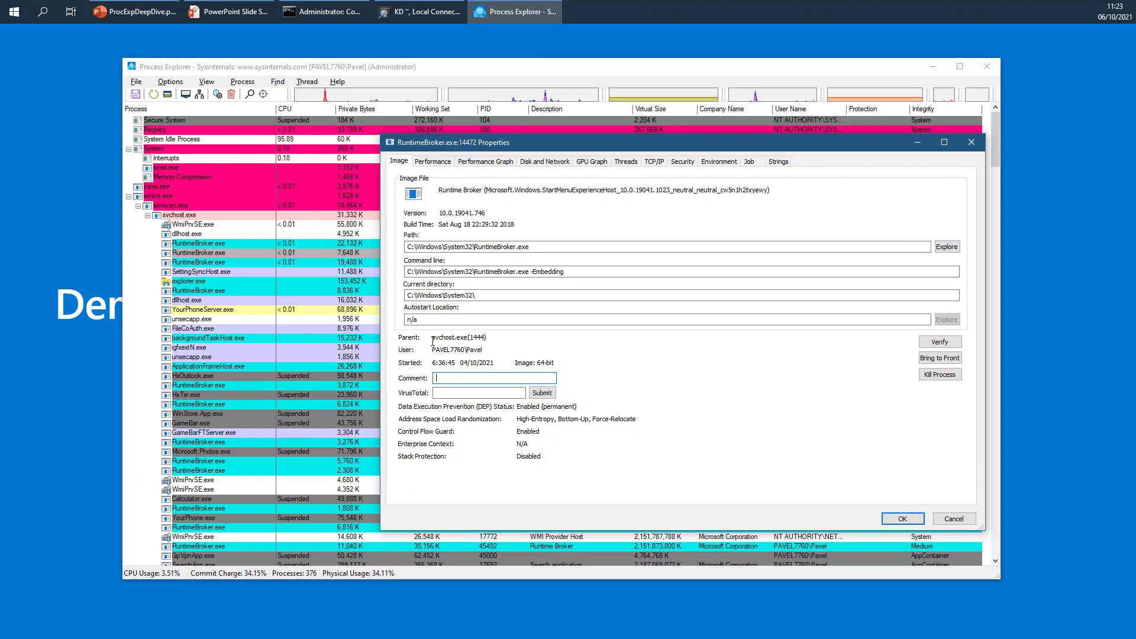
drag(433, 338, 490, 340)
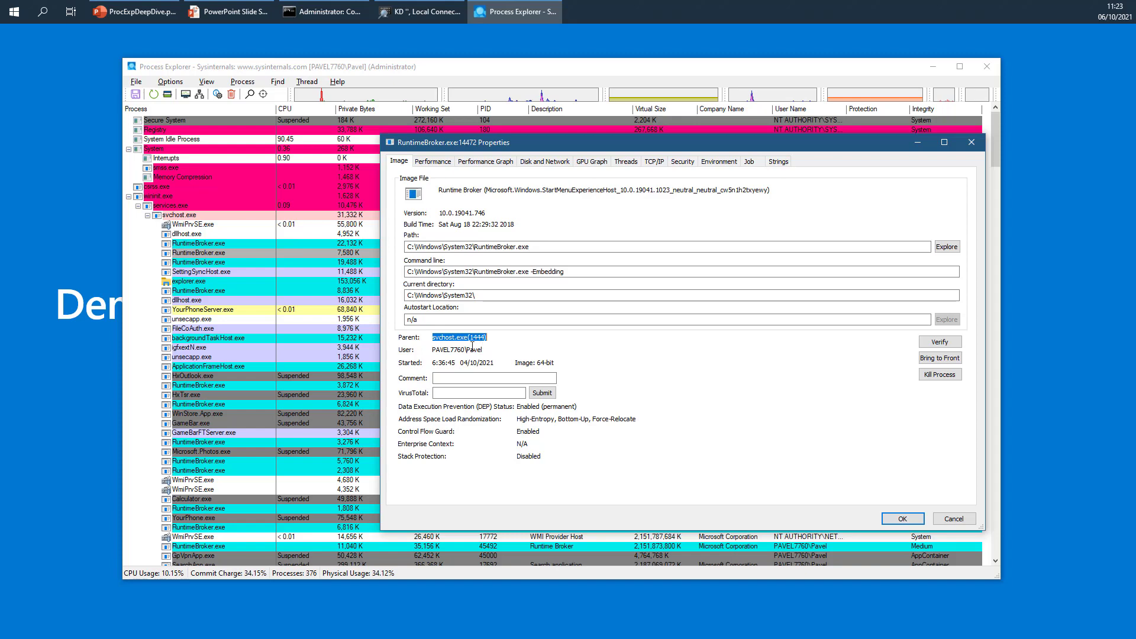
click(486, 344)
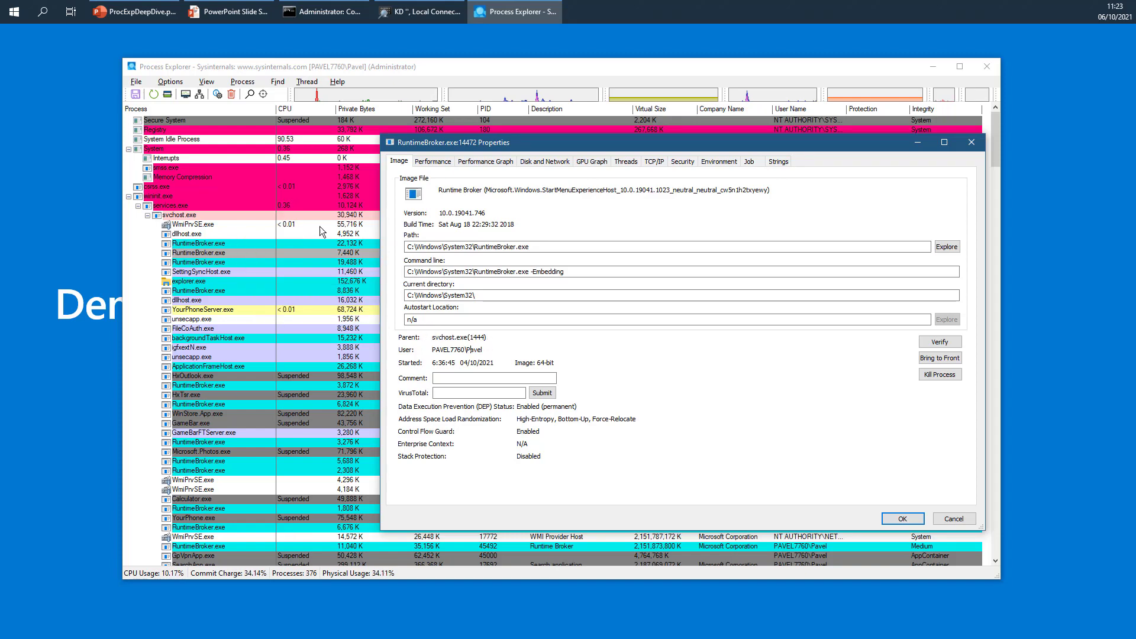
Place the PID column directly before Working Set, compare RuntimeBroker's parent ID with the svchost.exe entry, and close the properties
drag(422, 145, 595, 146)
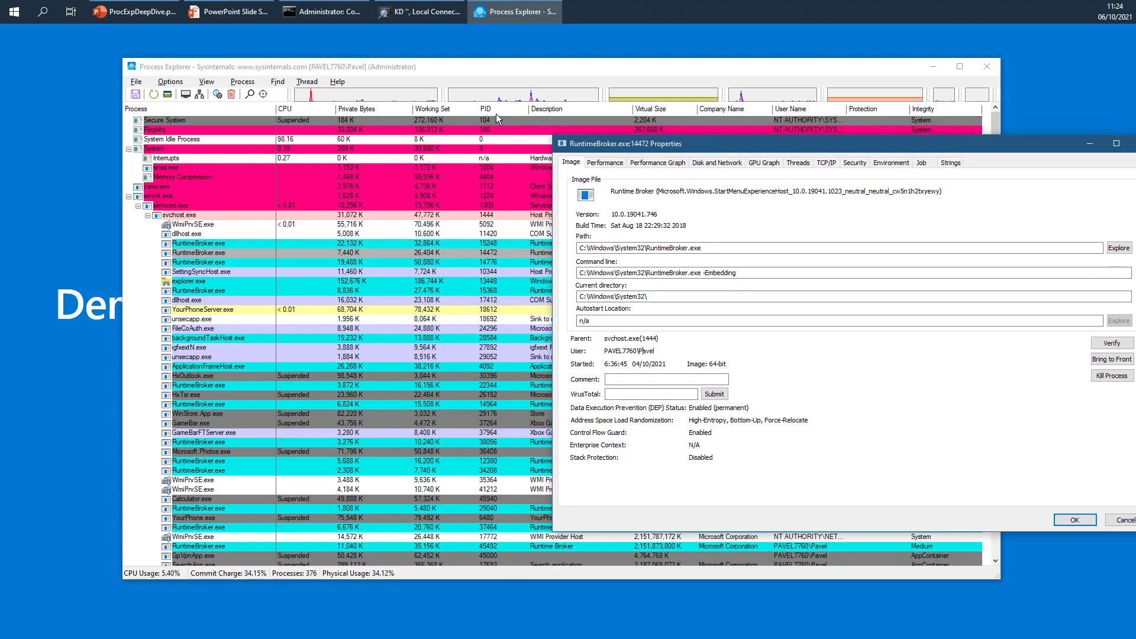
drag(496, 111, 428, 119)
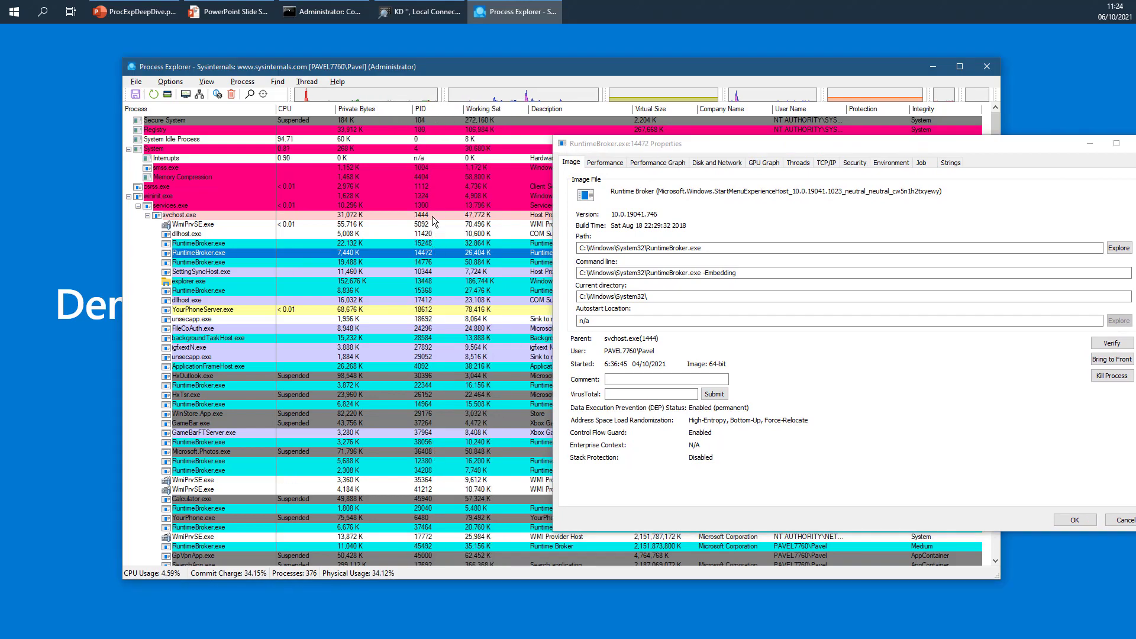
drag(703, 143, 418, 153)
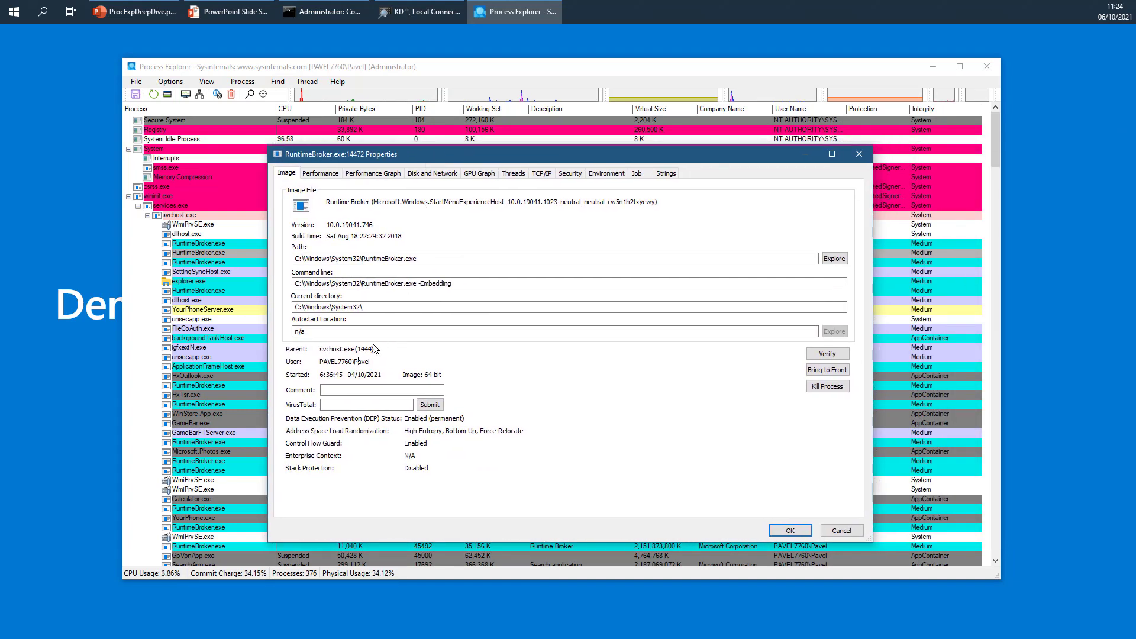
click(859, 154)
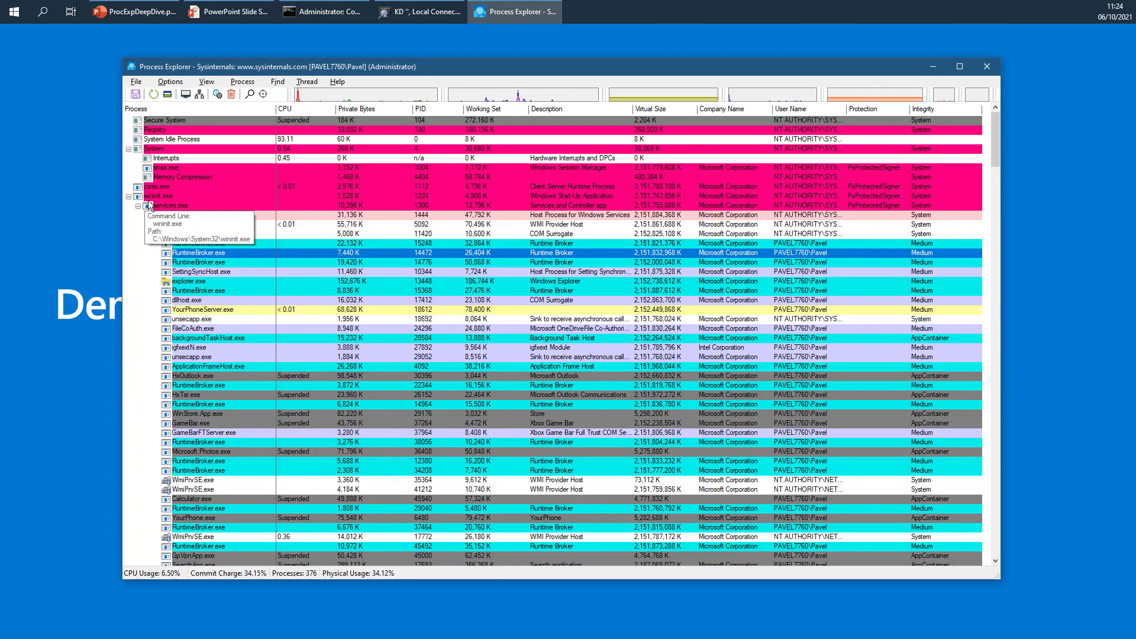
Find winlogon.exe further down the process tree and open its properties
scroll(176, 255, down, 12)
scroll(175, 254, down, 20)
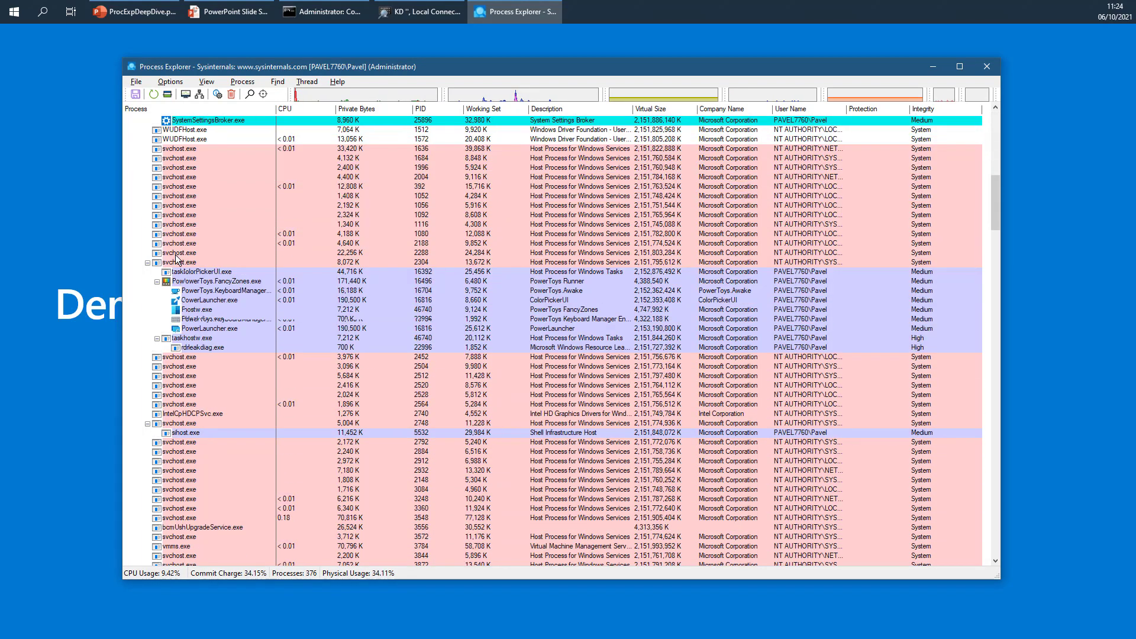
scroll(180, 264, down, 20)
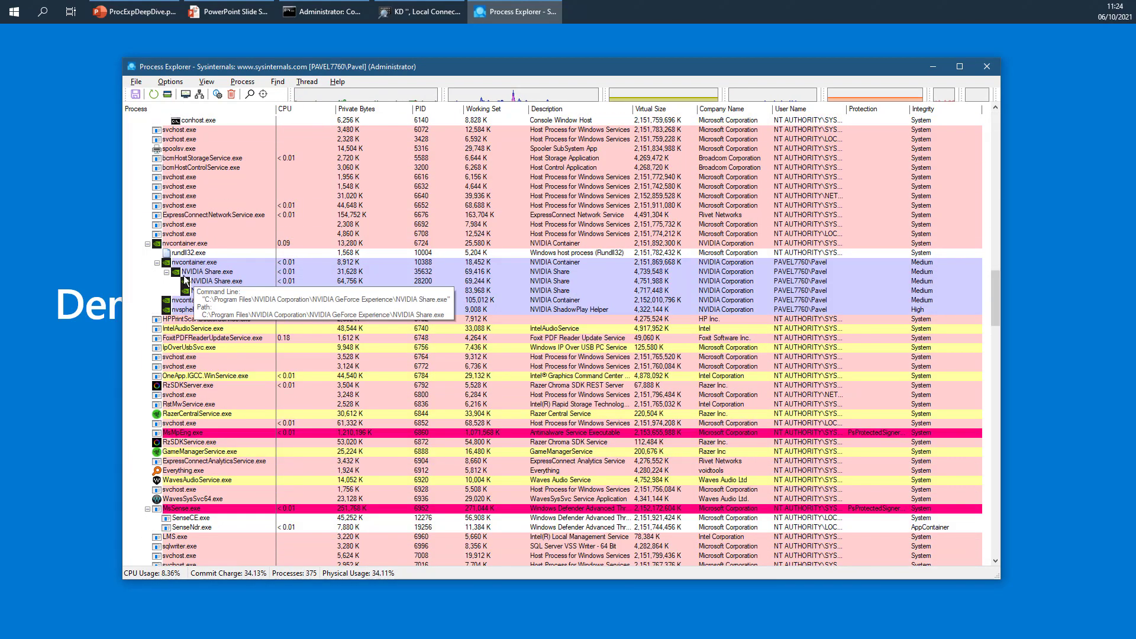
scroll(190, 288, down, 13)
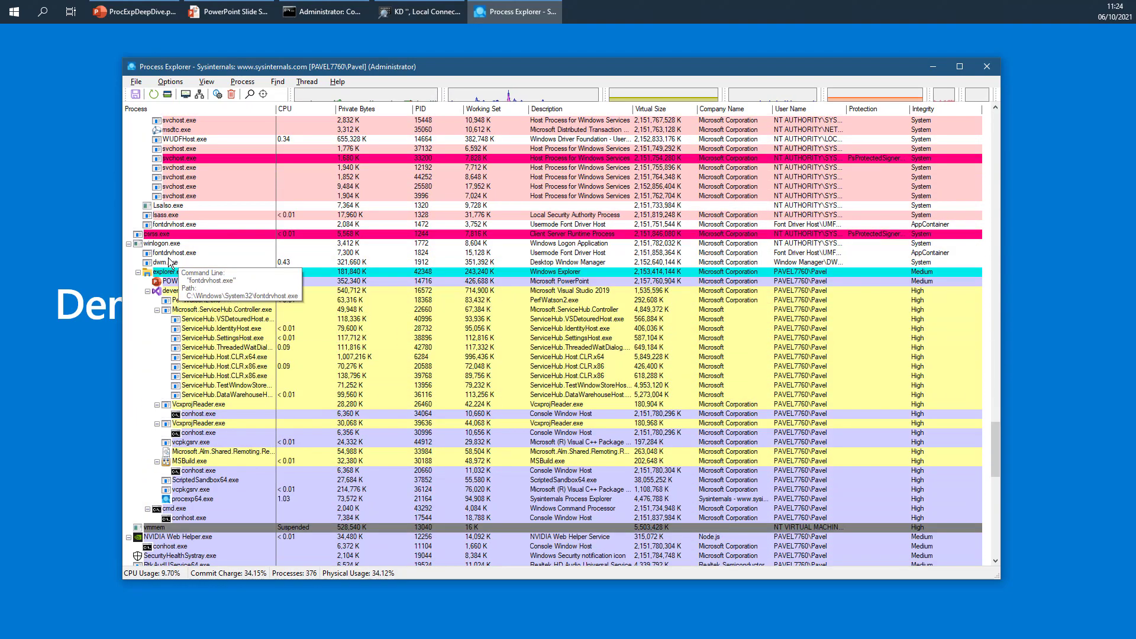
click(173, 245)
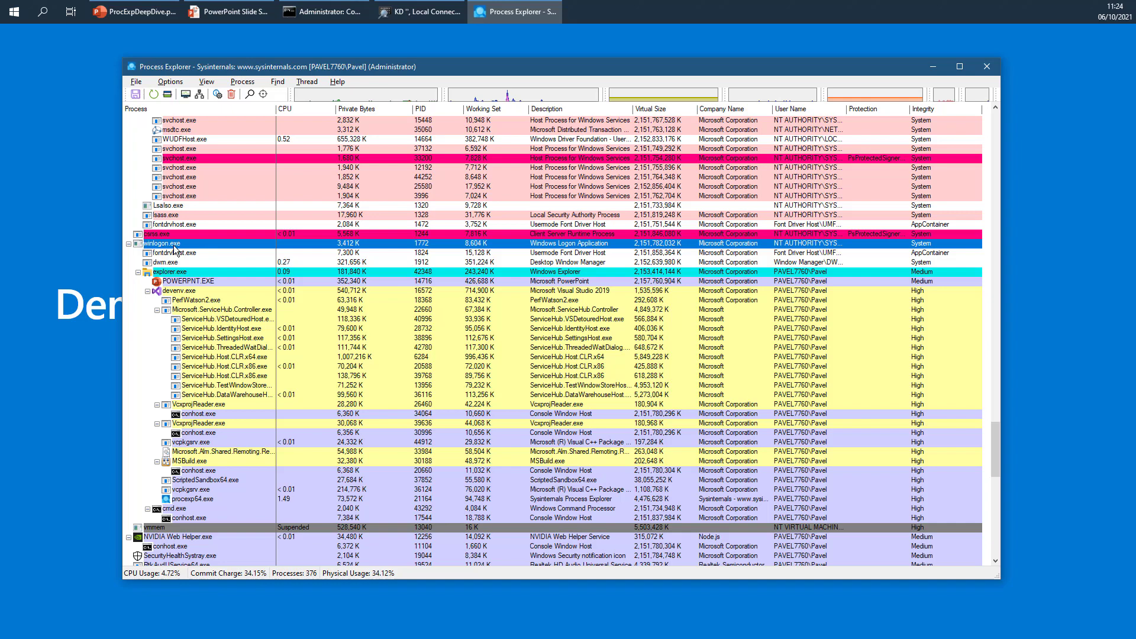
double_click(174, 248)
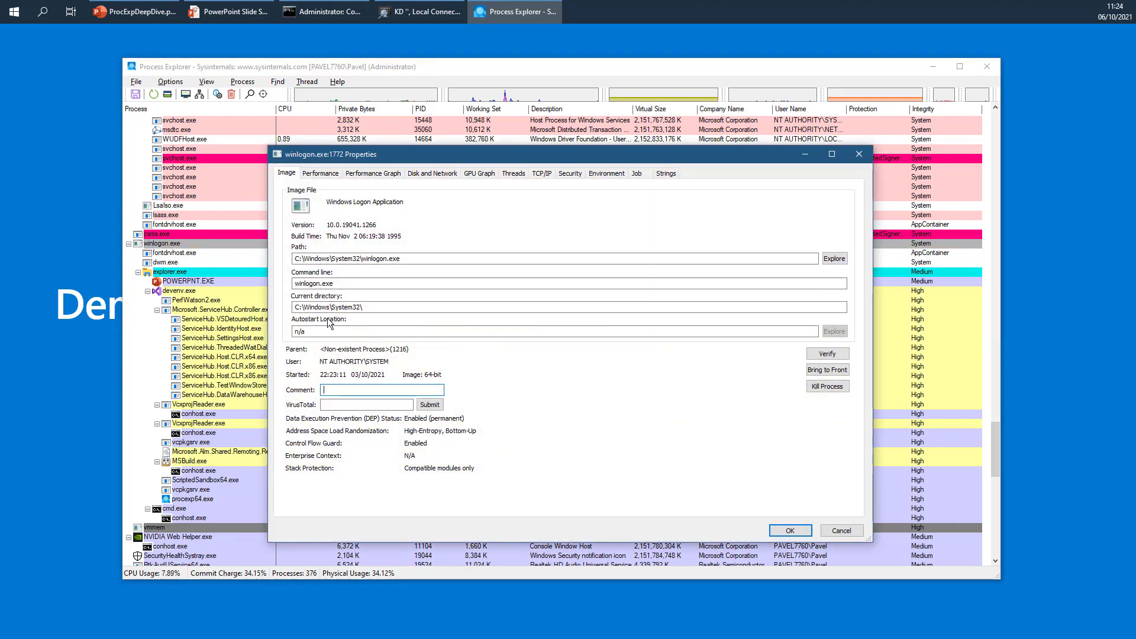
Examine the parent process entry and parent ID of winlogon.exe, and close its properties
drag(320, 349, 390, 353)
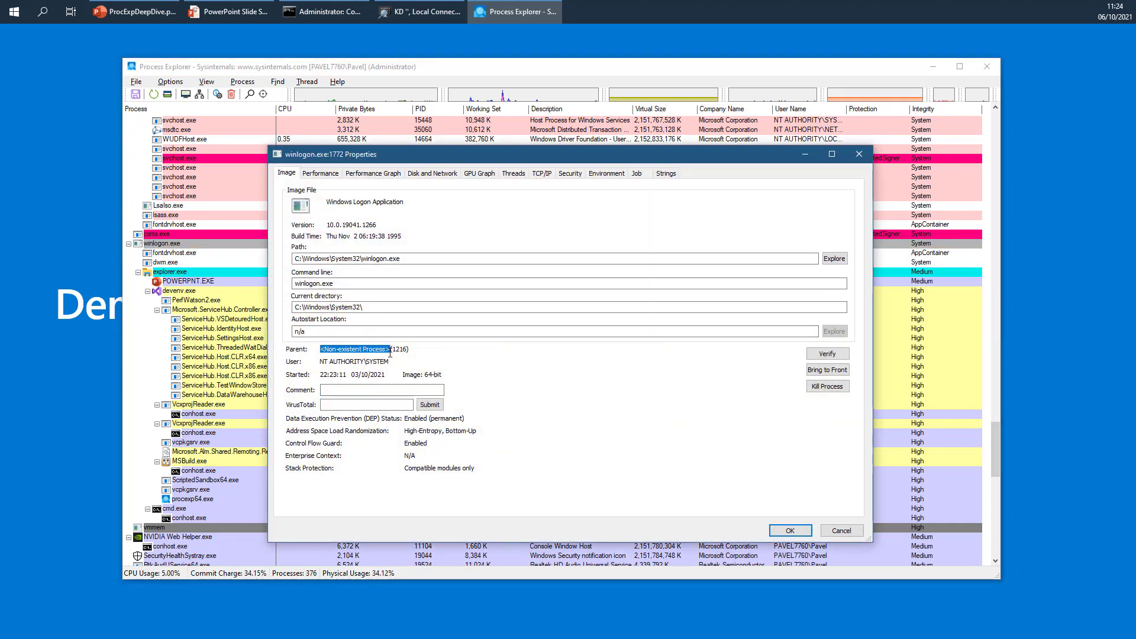
drag(320, 349, 386, 352)
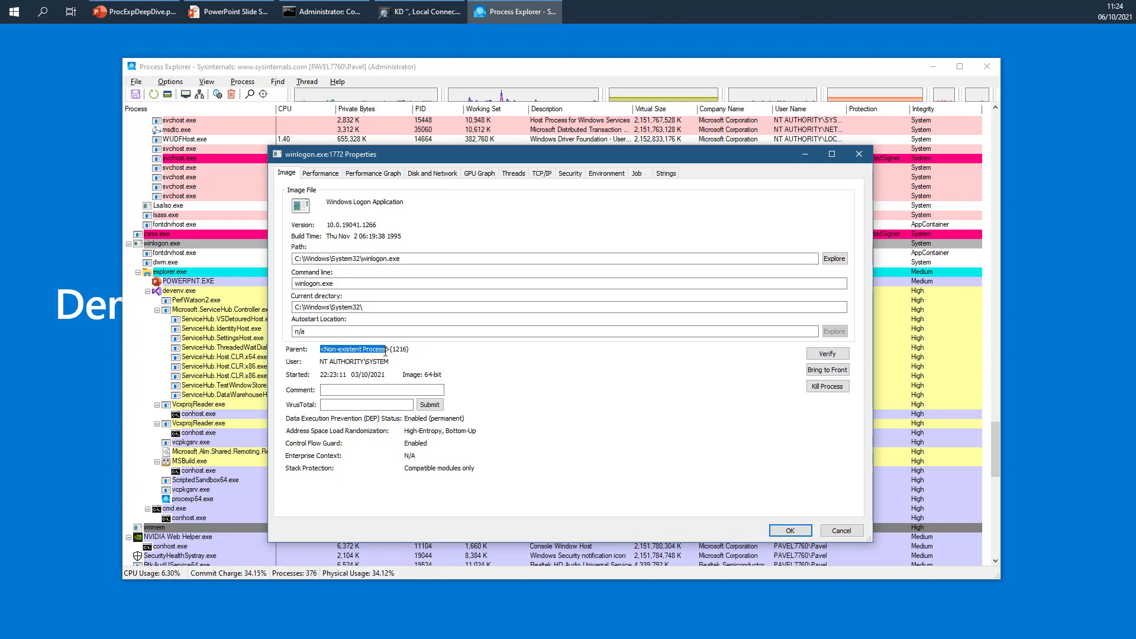
click(416, 353)
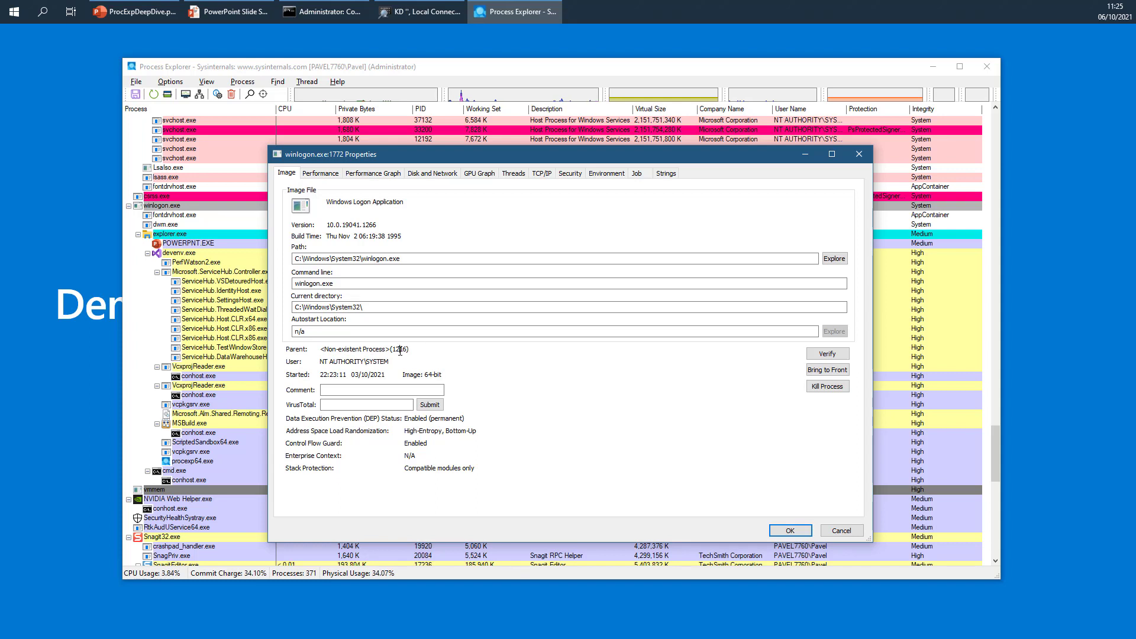
double_click(400, 350)
drag(323, 349, 379, 349)
click(859, 155)
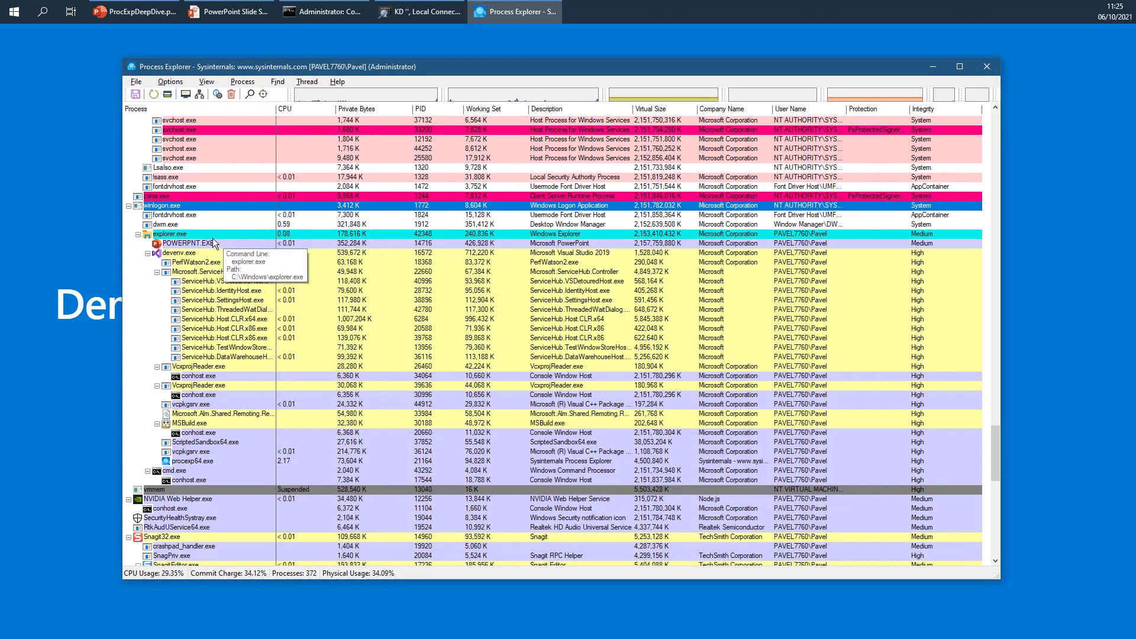
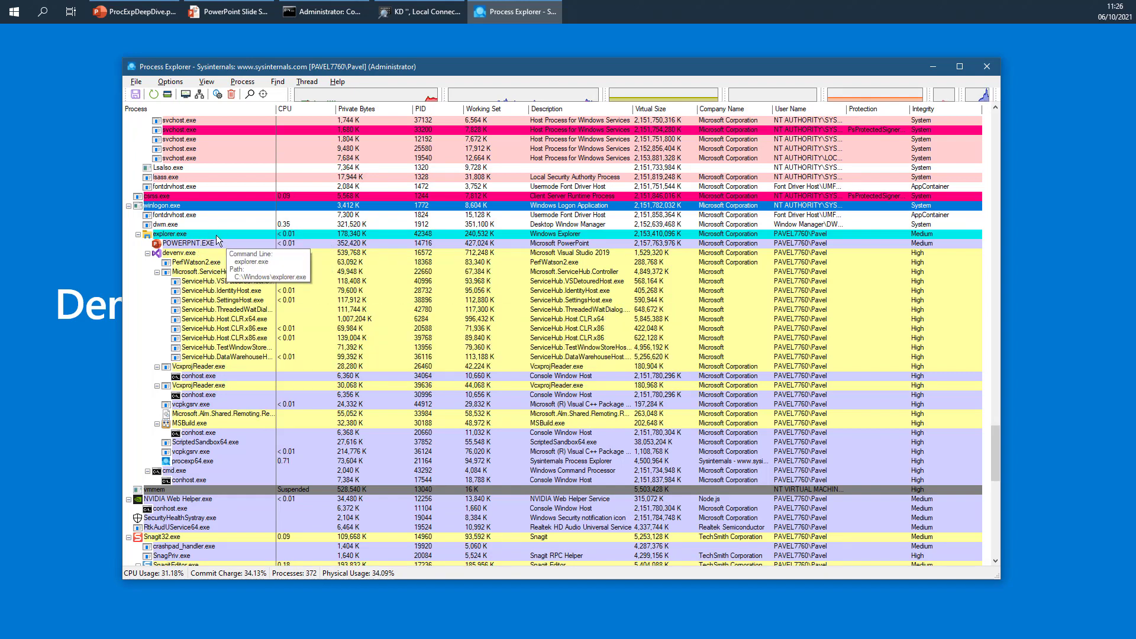
Sort the process list alphabetically by process name
click(225, 111)
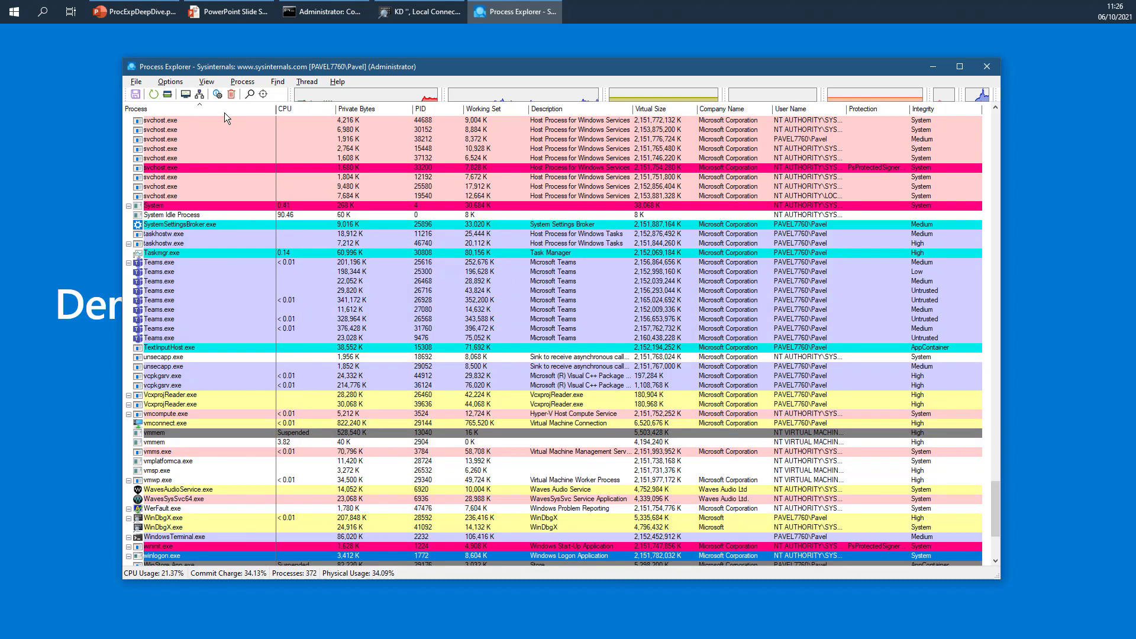
mouse_move(219, 177)
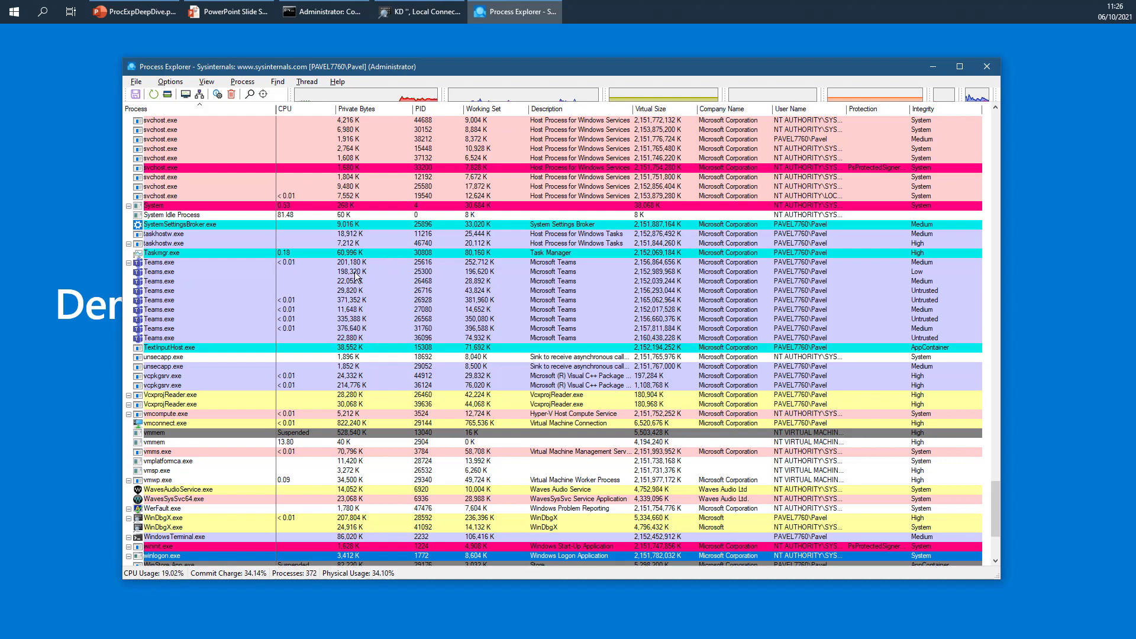
Open the properties of the VcxprojReader.exe process with PID 26460 and view its loaded .NET assemblies
scroll(361, 275, down, 2)
scroll(357, 278, down, 1)
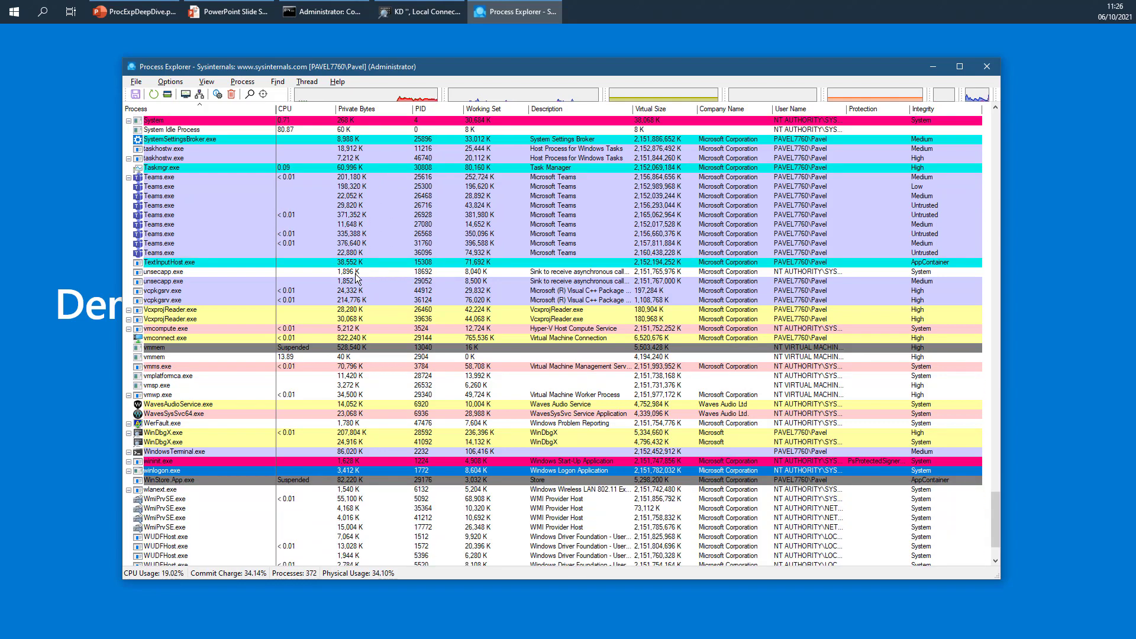
double_click(378, 310)
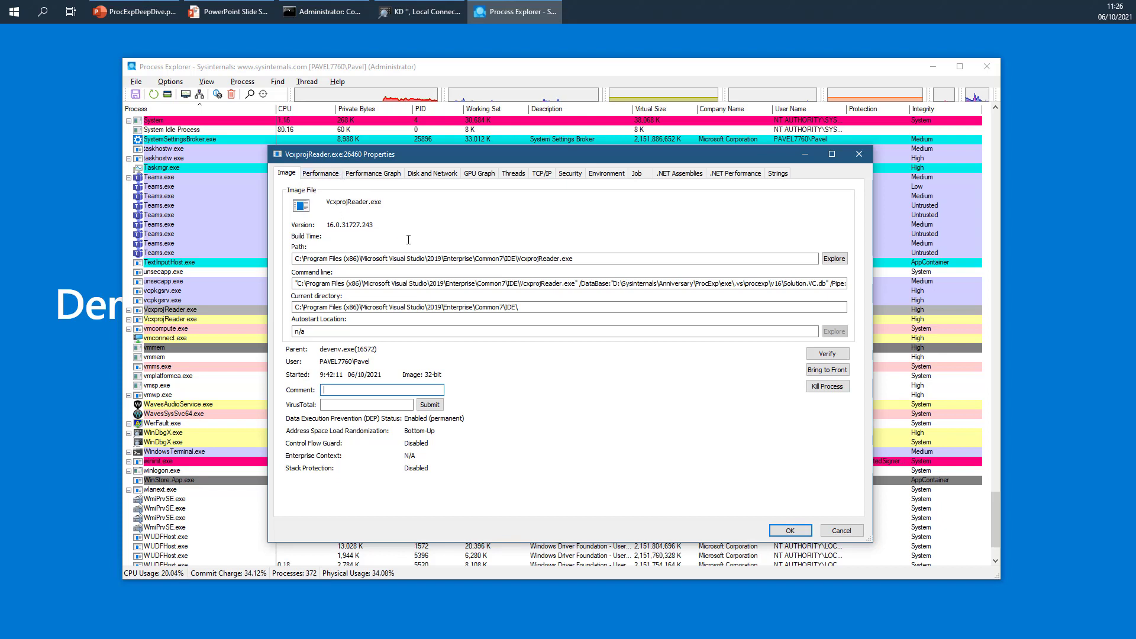
click(679, 173)
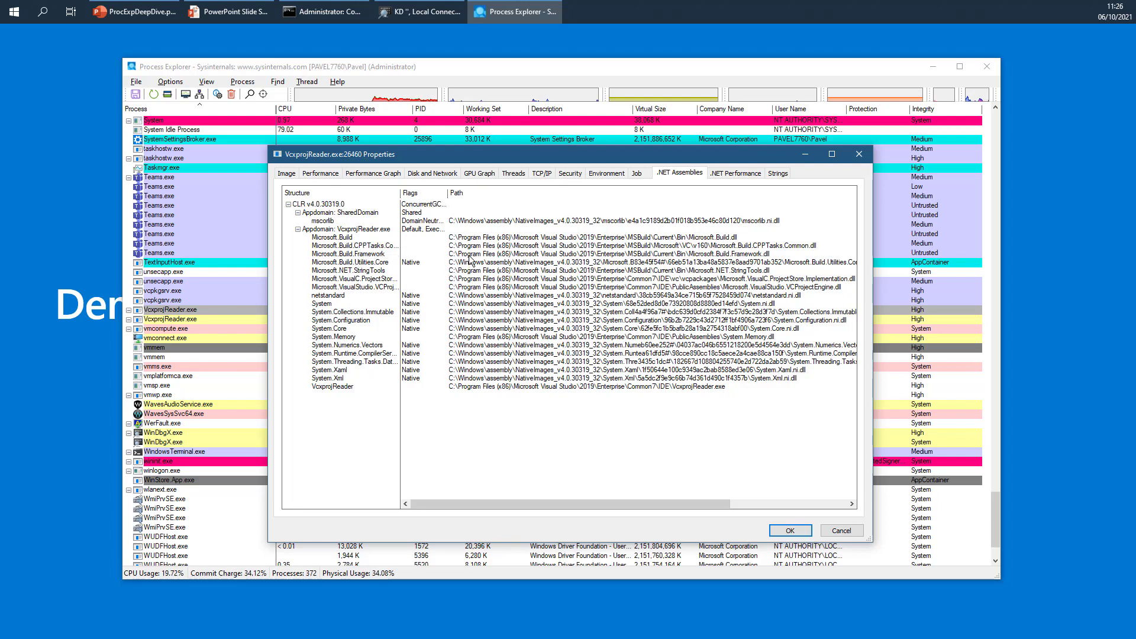
View VcxprojReader.exe's .NET performance counters, switch them to .NET CLR Interop, and close the properties
click(734, 175)
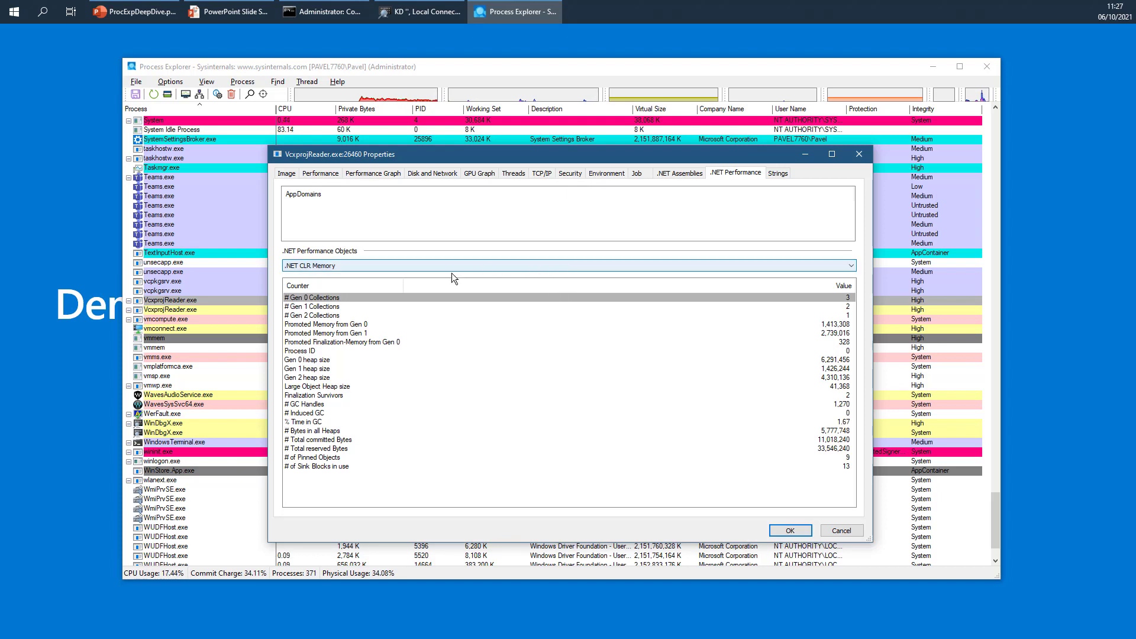
click(546, 265)
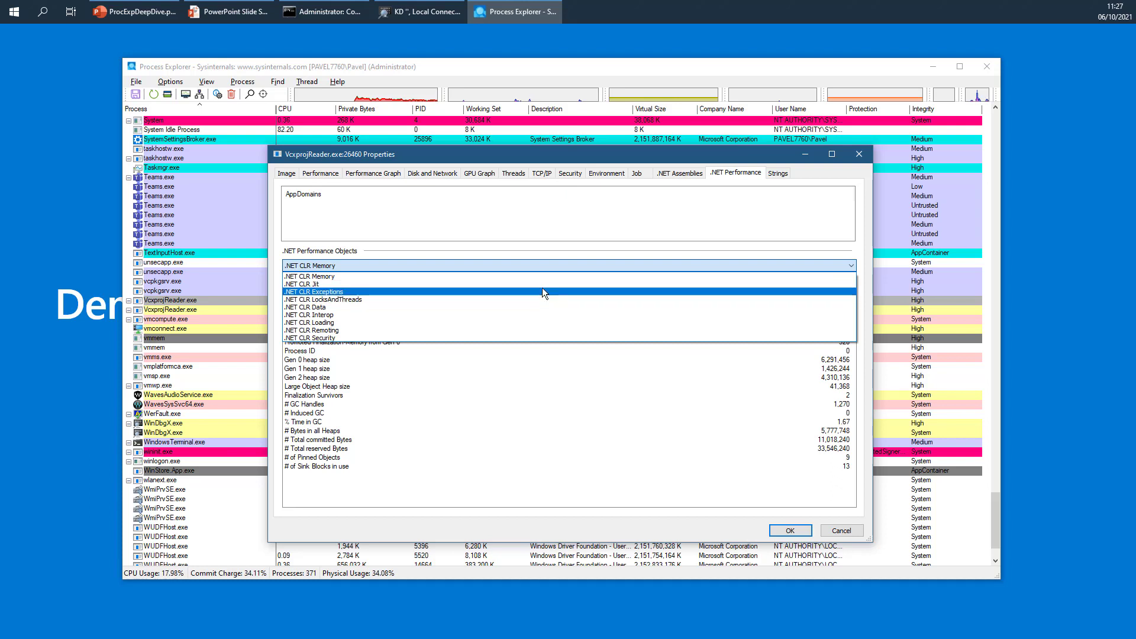
click(534, 317)
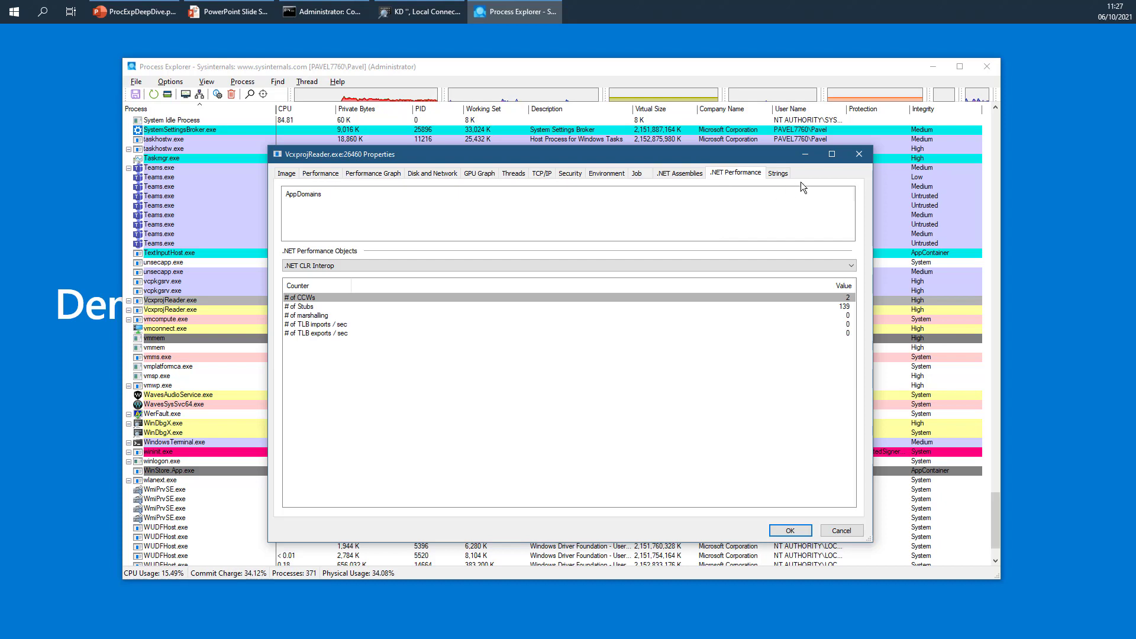
click(855, 158)
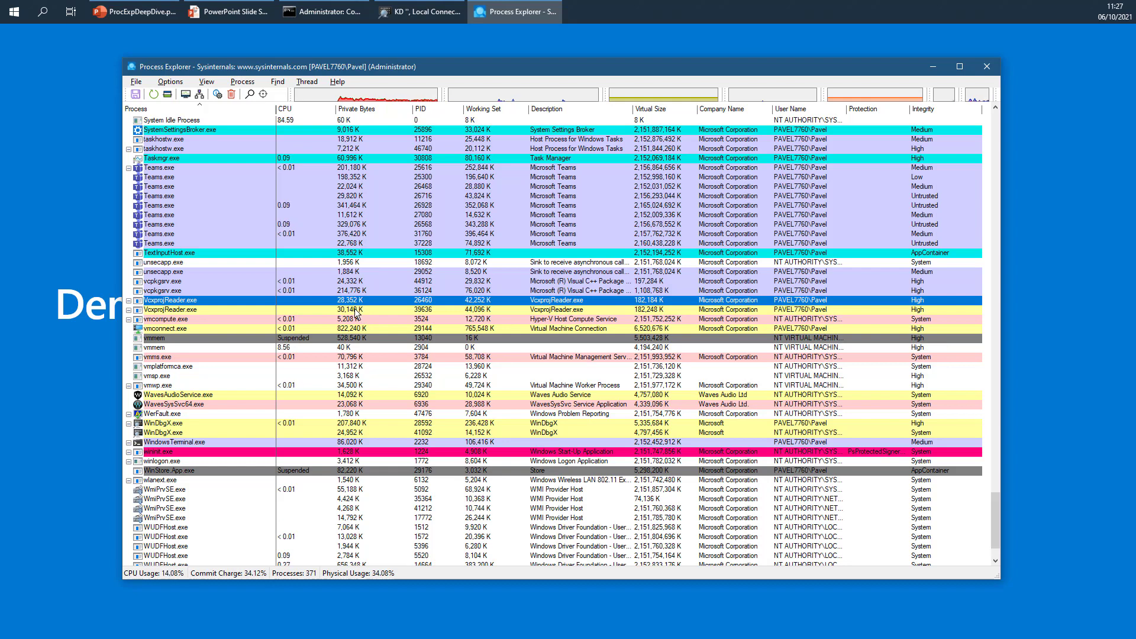
Examine the services registered in the WavesSysSvc64.exe process and close its properties
double_click(380, 404)
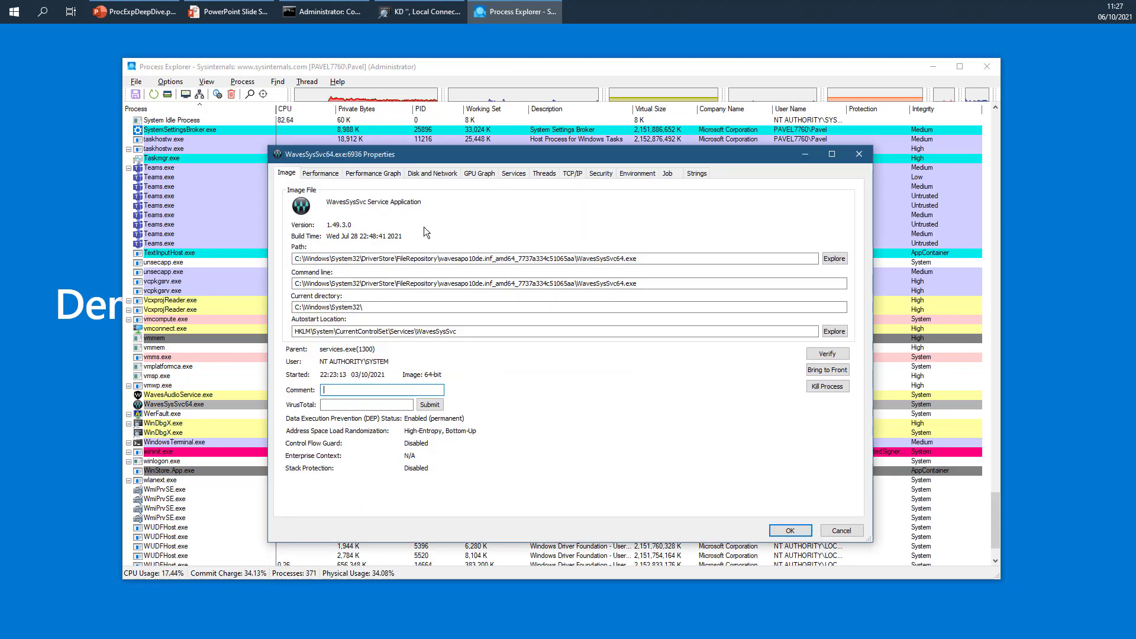
click(511, 175)
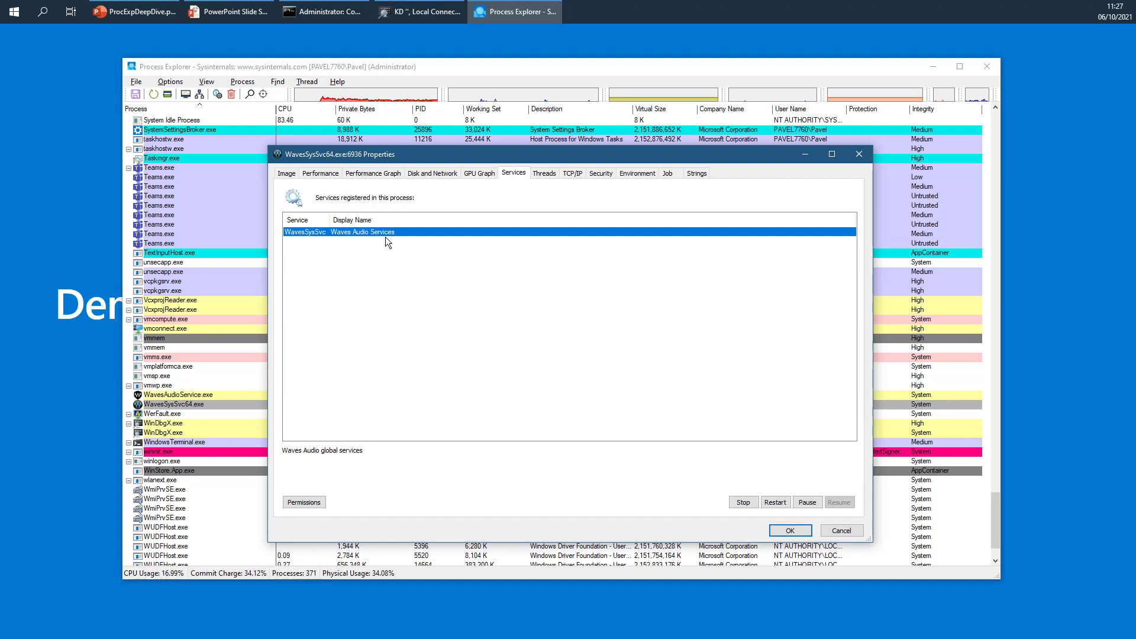
drag(420, 156, 457, 159)
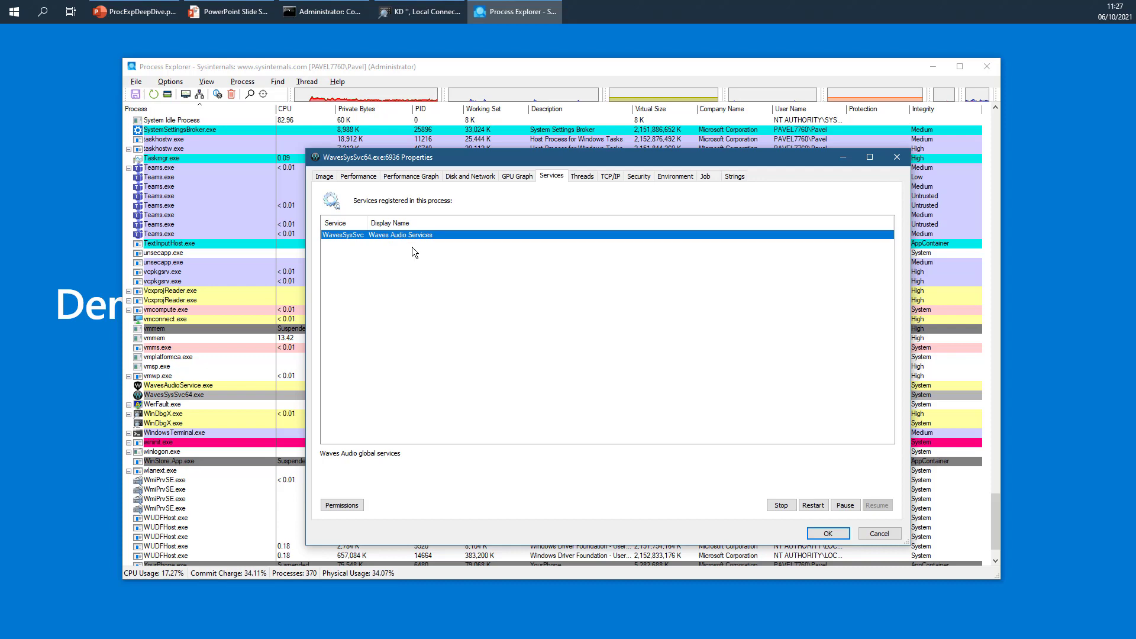
click(892, 163)
Open the properties of the svchost.exe process with PID 10284 to view its registered services
scroll(370, 292, up, 4)
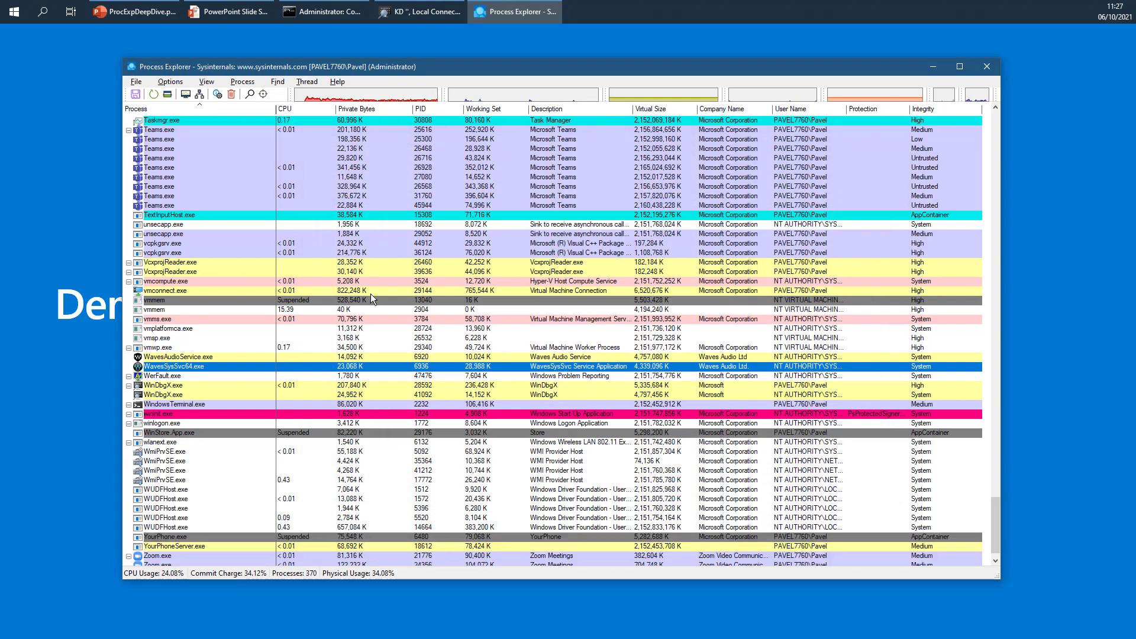
scroll(376, 289, up, 12)
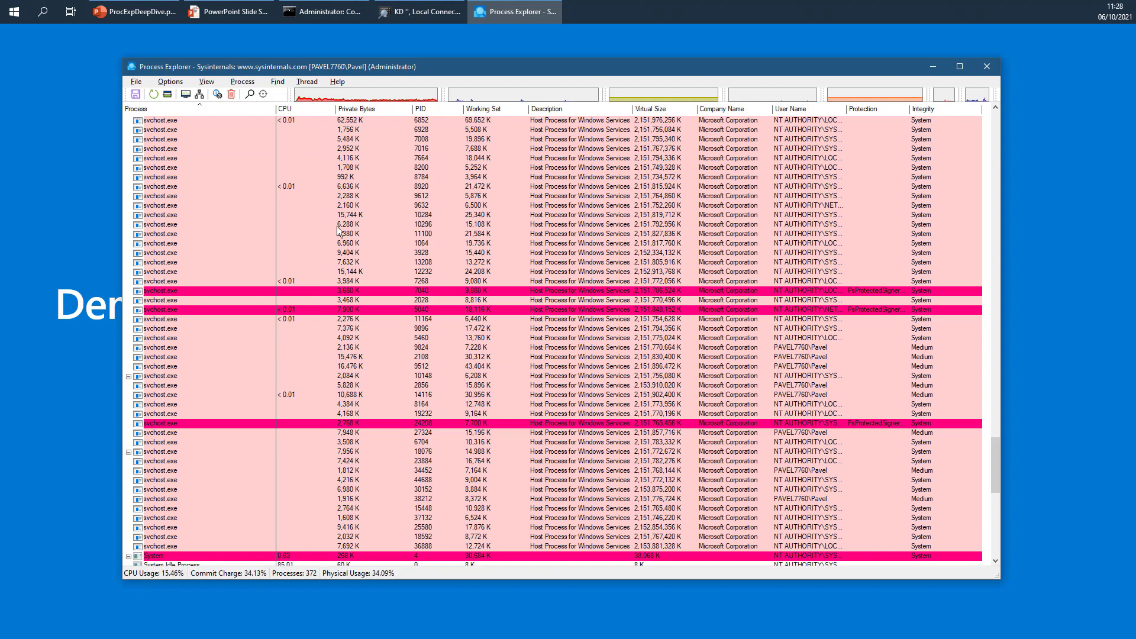
double_click(411, 217)
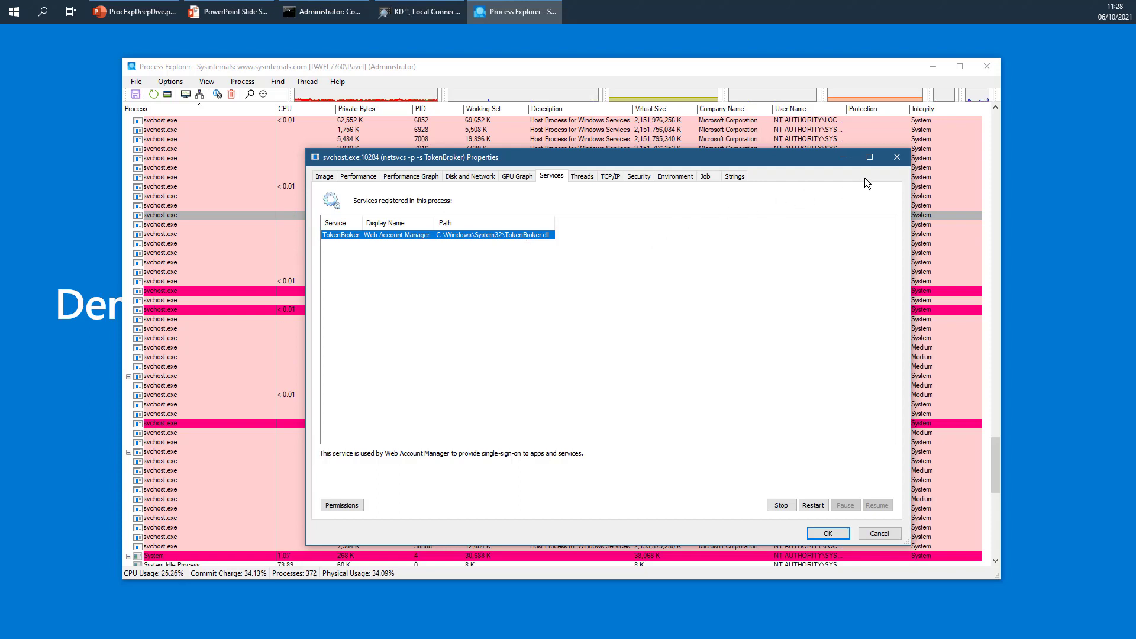
Examine the services registered in the svchost.exe process with PID 1444, including the DcomLaunch description, and close its properties
click(896, 158)
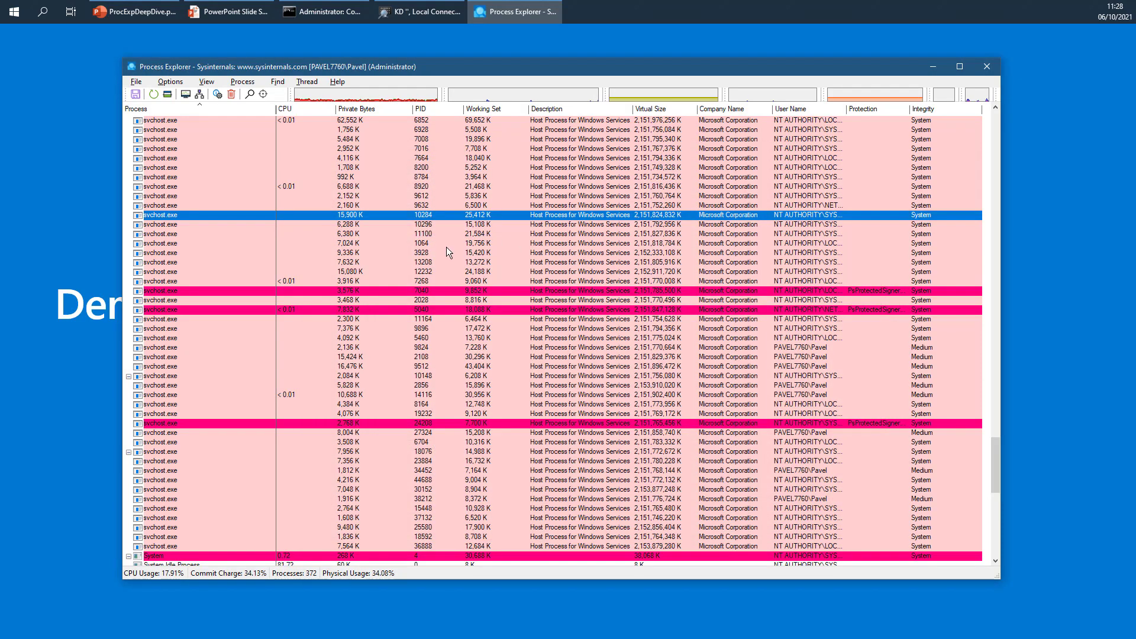
scroll(383, 270, up, 8)
scroll(381, 281, up, 15)
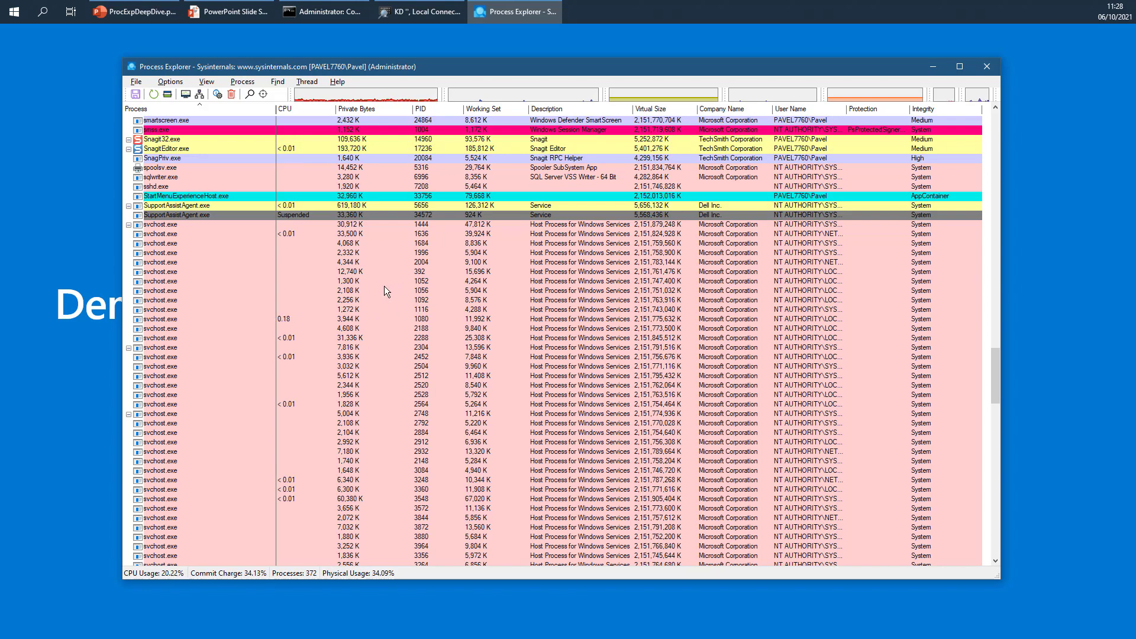
double_click(477, 227)
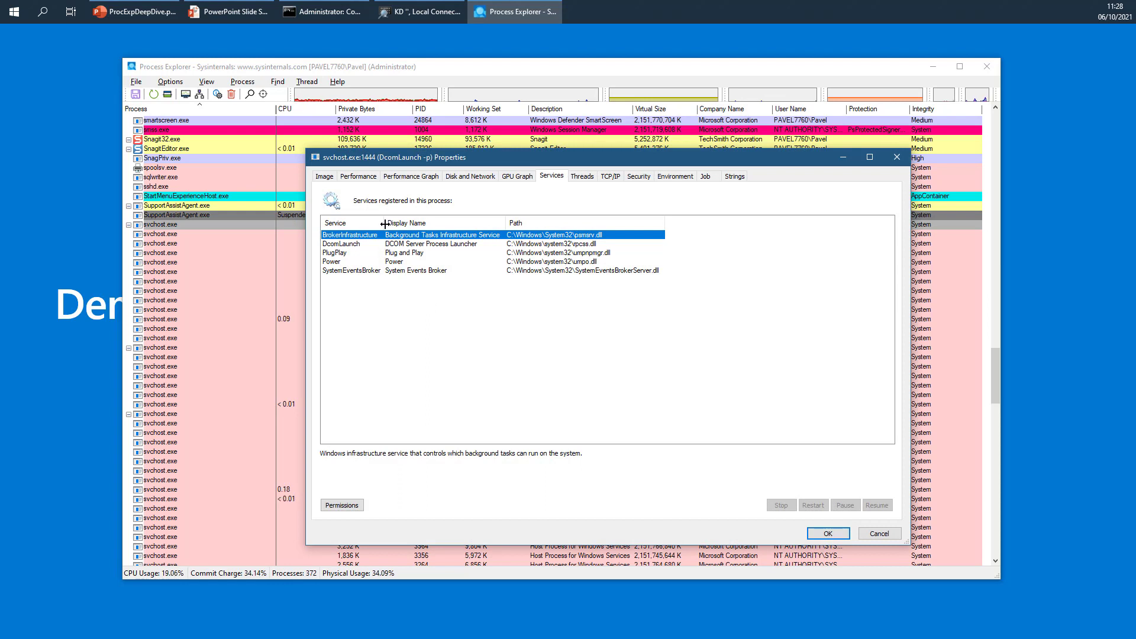
drag(383, 224, 400, 224)
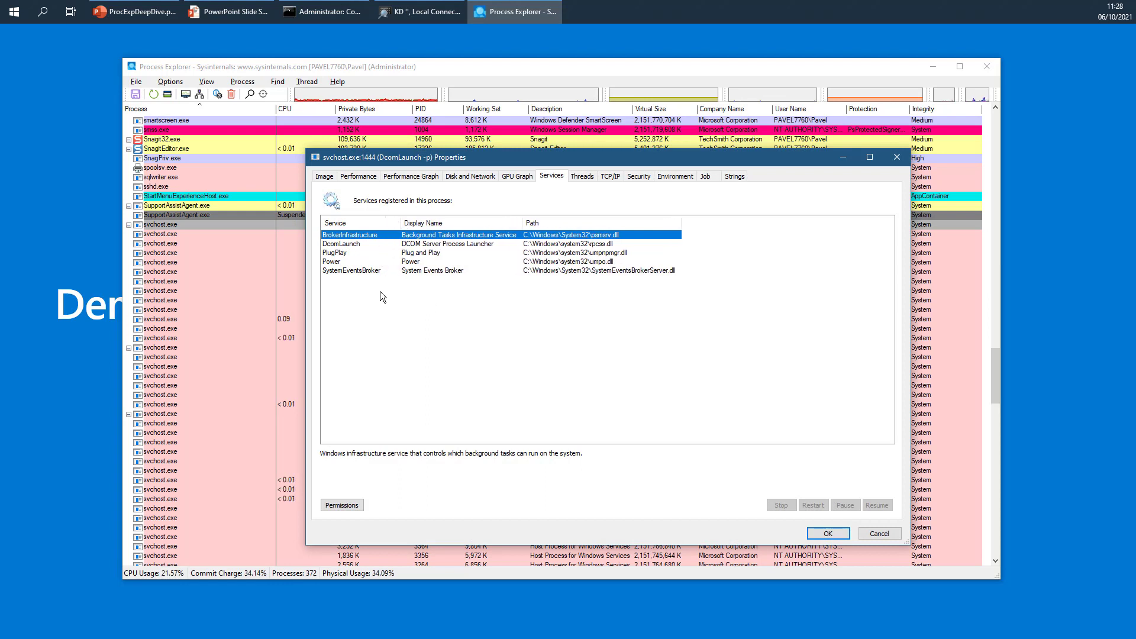
click(462, 244)
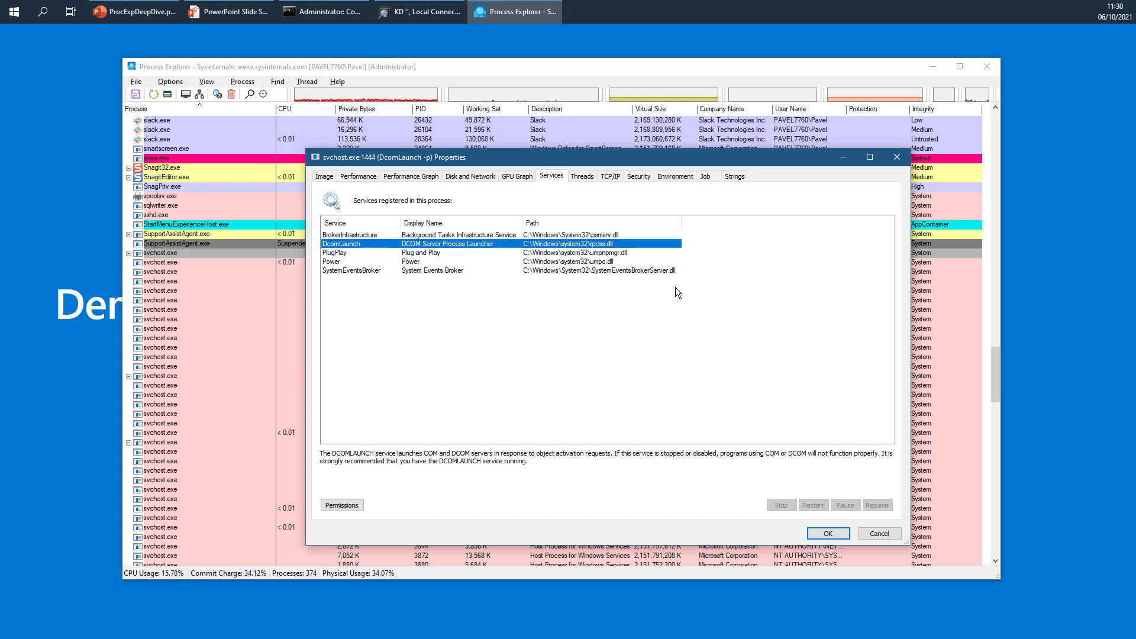
click(895, 157)
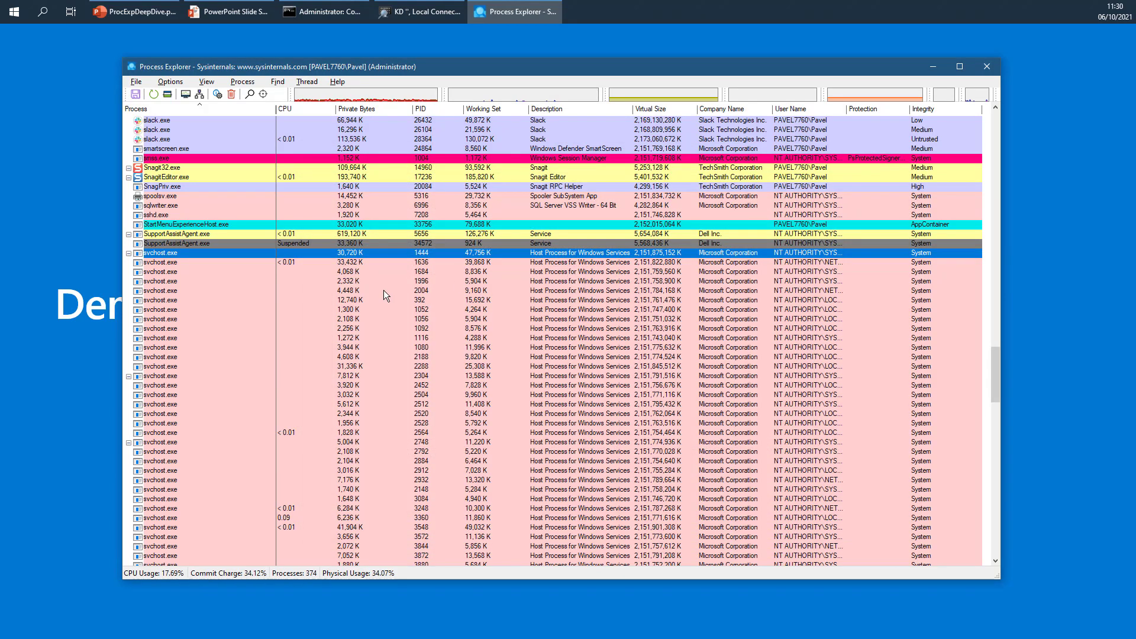
Launch Calculator and locate its Calculator.exe process in the process list
scroll(396, 340, down, 14)
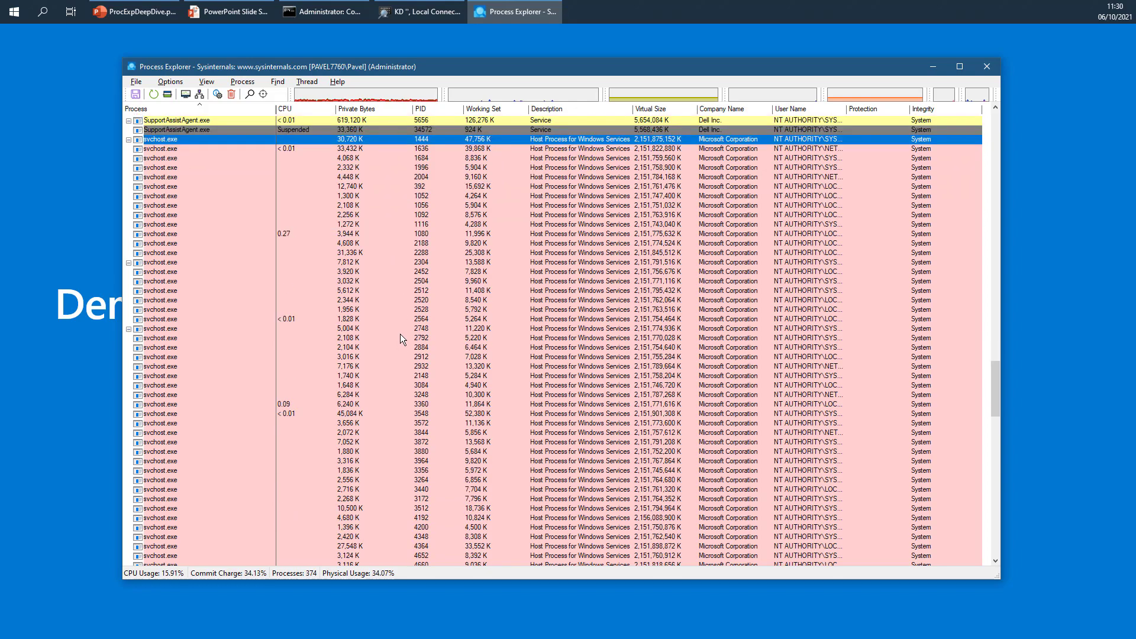
scroll(403, 342, up, 16)
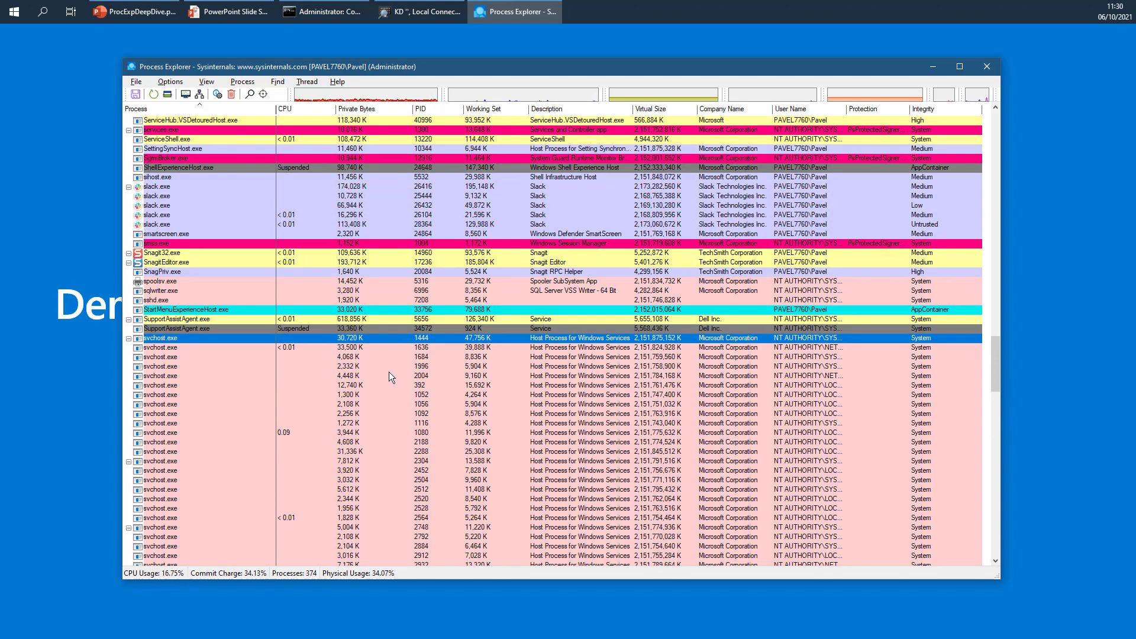
scroll(386, 372, up, 2)
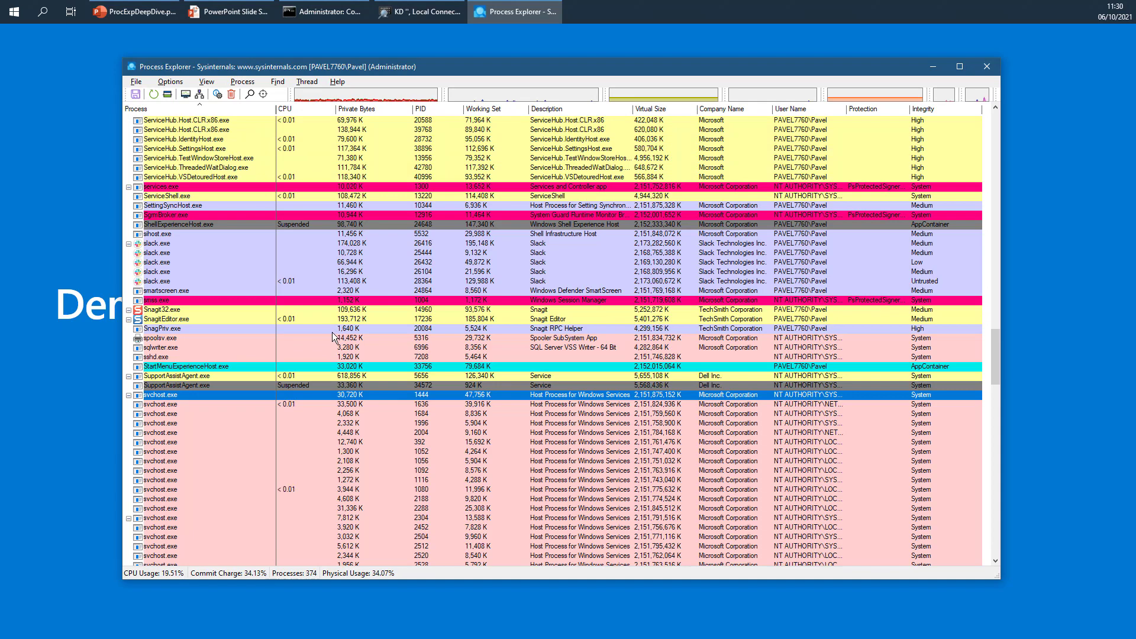
scroll(335, 331, up, 10)
scroll(335, 330, up, 5)
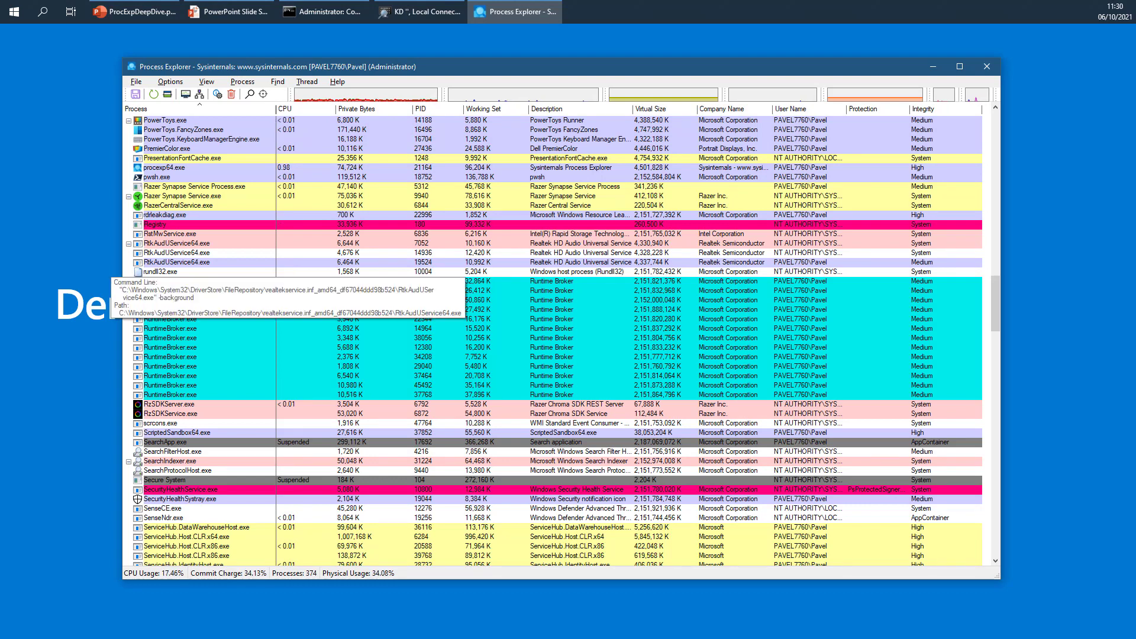
drag(10, 111, 866, 111)
click(192, 125)
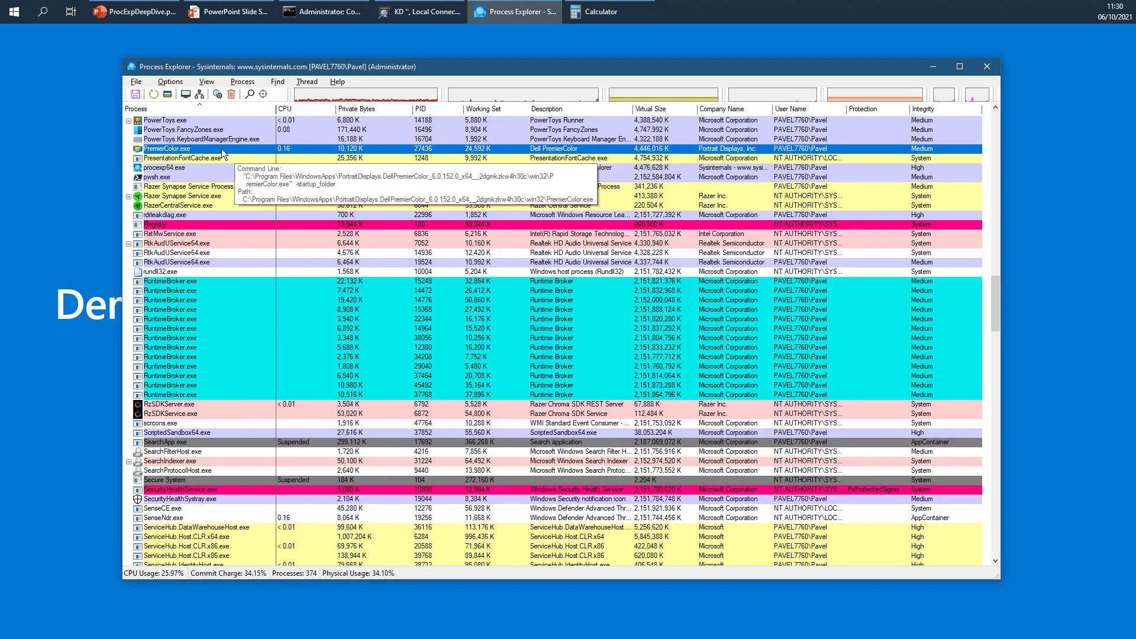
key(c)
scroll(231, 191, up, 2)
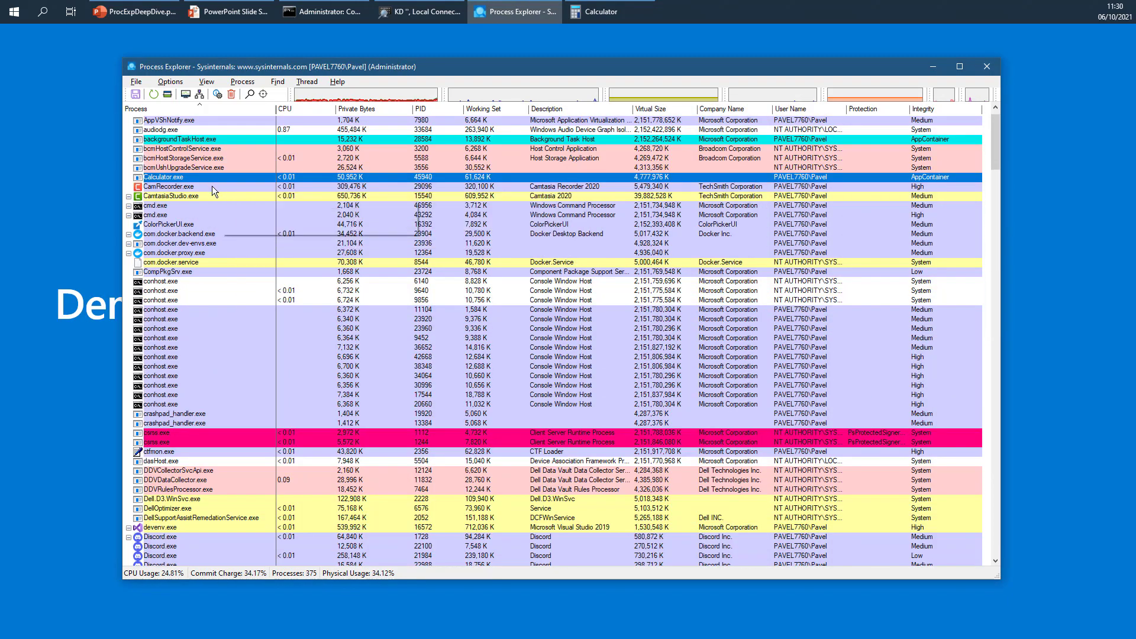
click(211, 186)
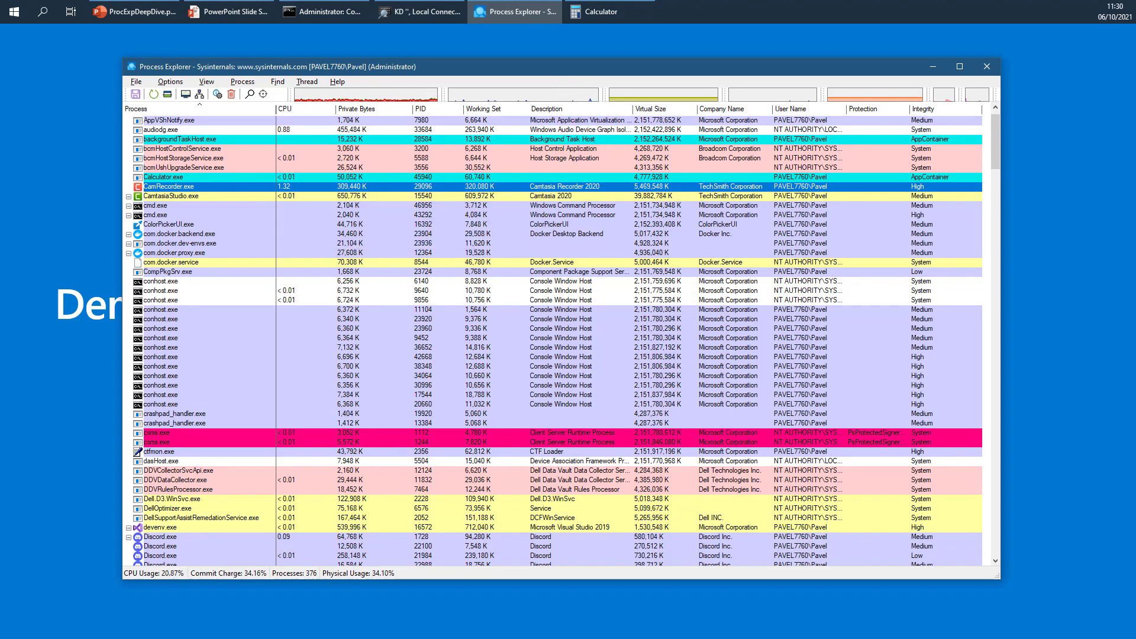
Switch to Calculator, move its window clear of the Calculator.exe row, and minimize and restore it to compare the process's state
click(602, 16)
drag(747, 120, 824, 151)
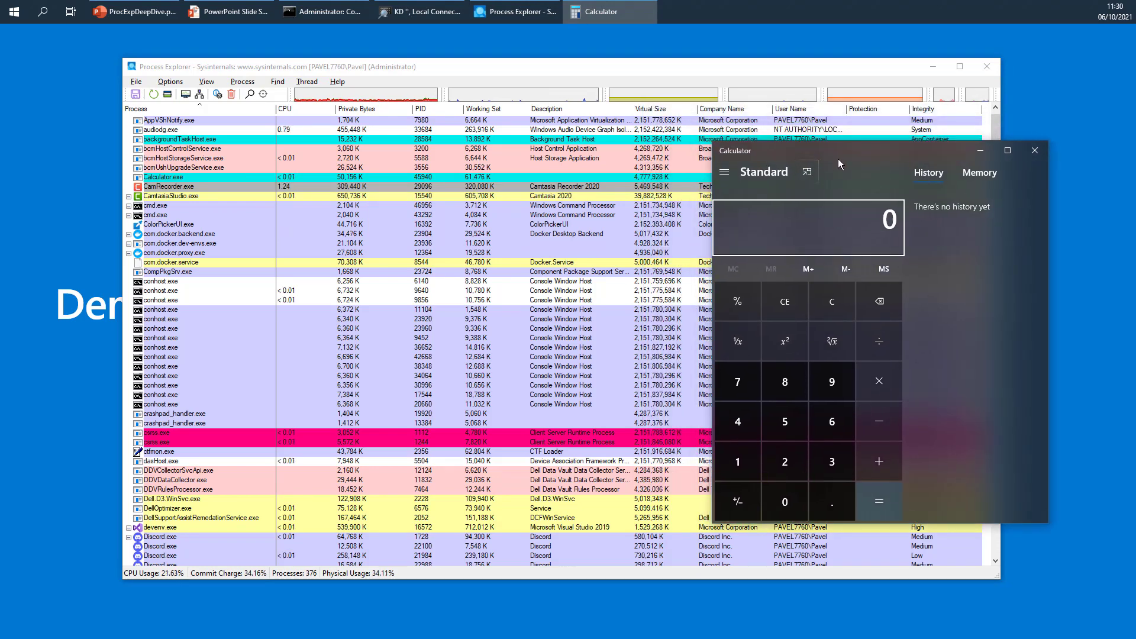
drag(840, 154, 831, 231)
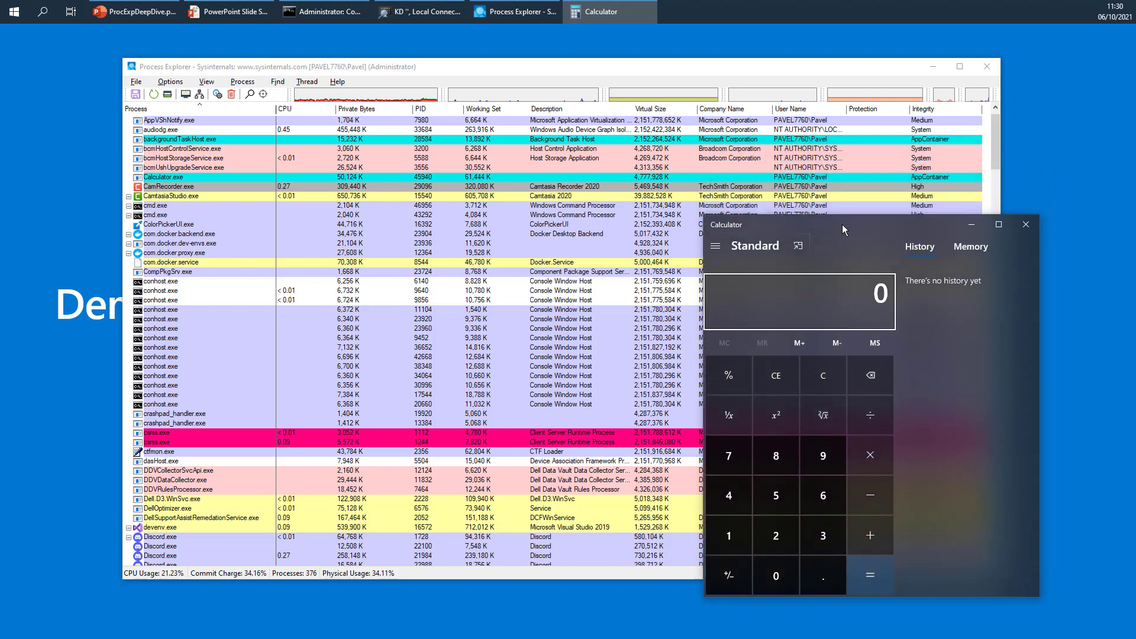
click(970, 226)
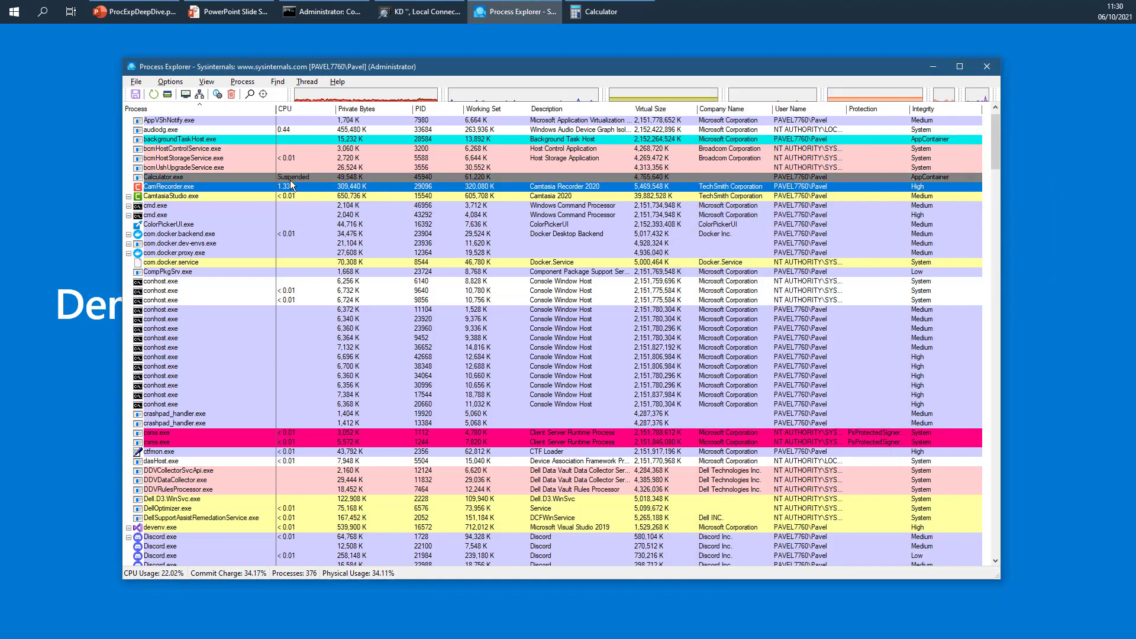
mouse_move(260, 176)
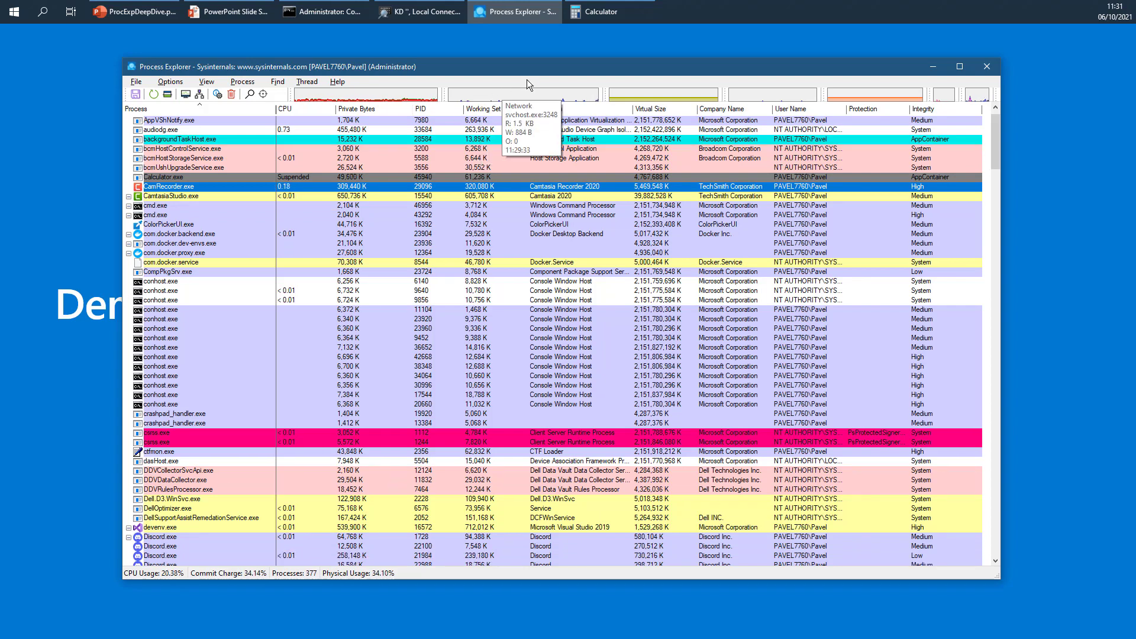
click(602, 12)
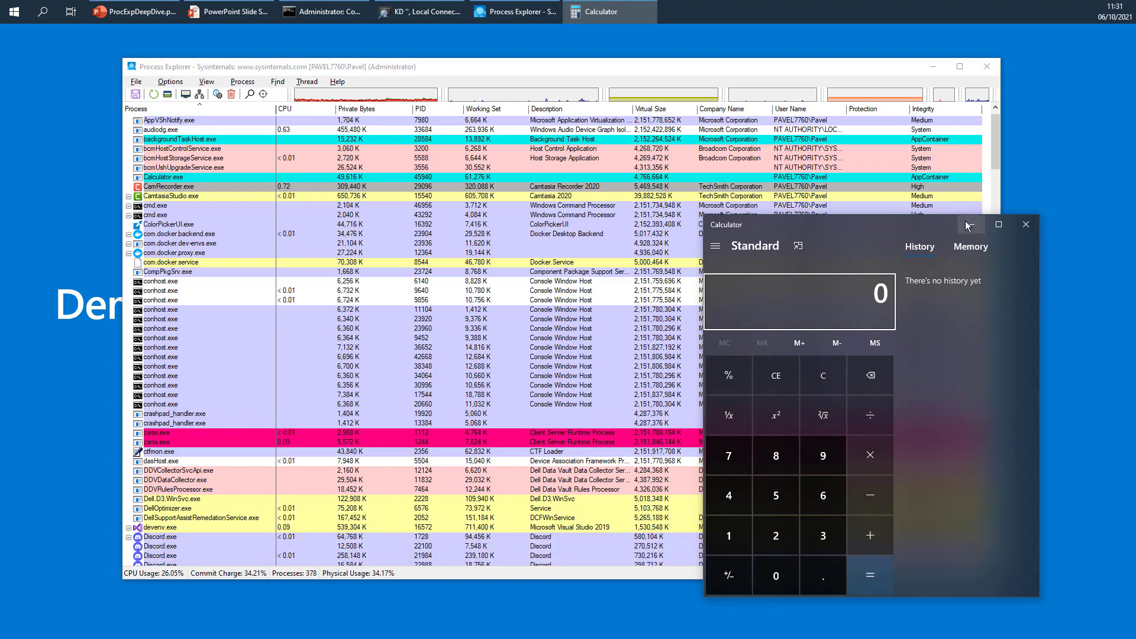
click(968, 225)
Locate the explorer.exe processes in the process list and inspect their command line and path
scroll(313, 281, down, 6)
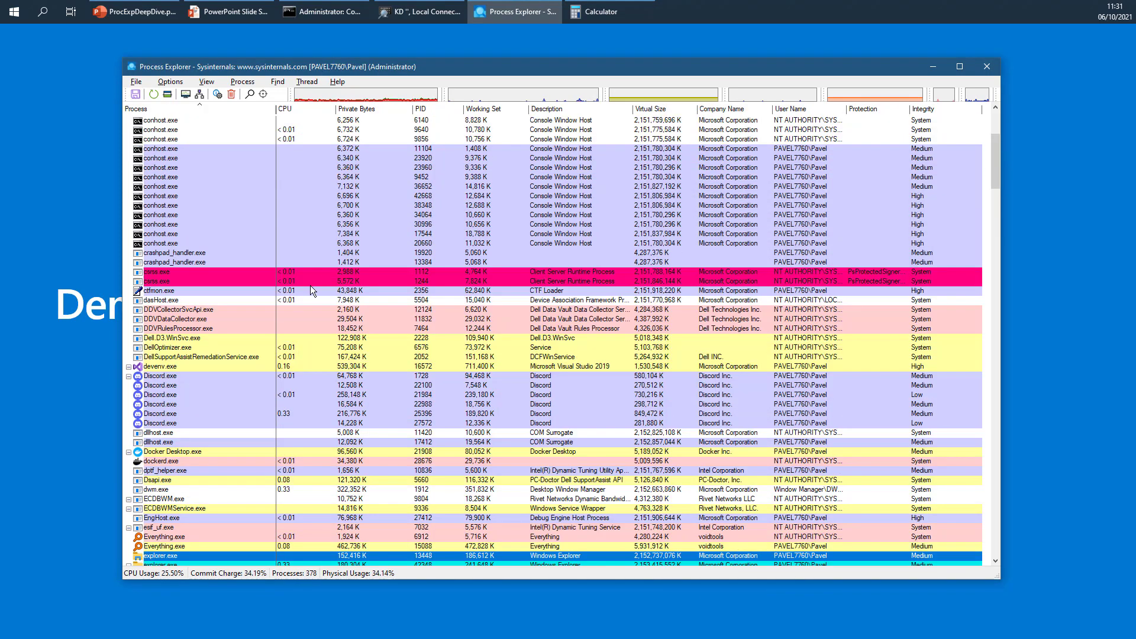
scroll(312, 287, down, 8)
click(272, 356)
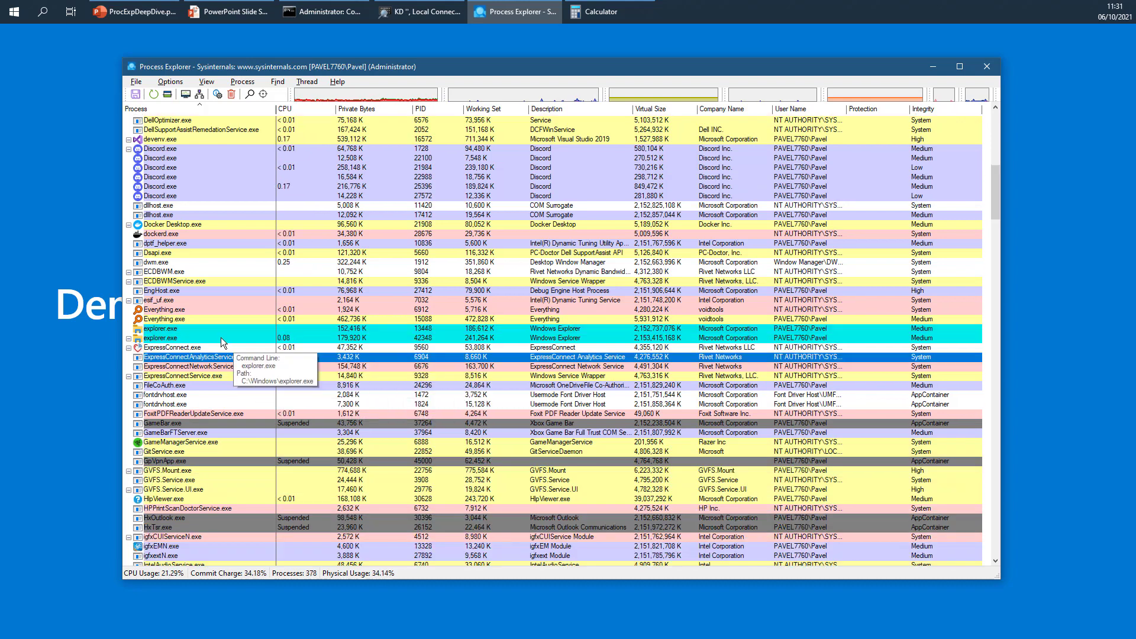
scroll(222, 338, down, 1)
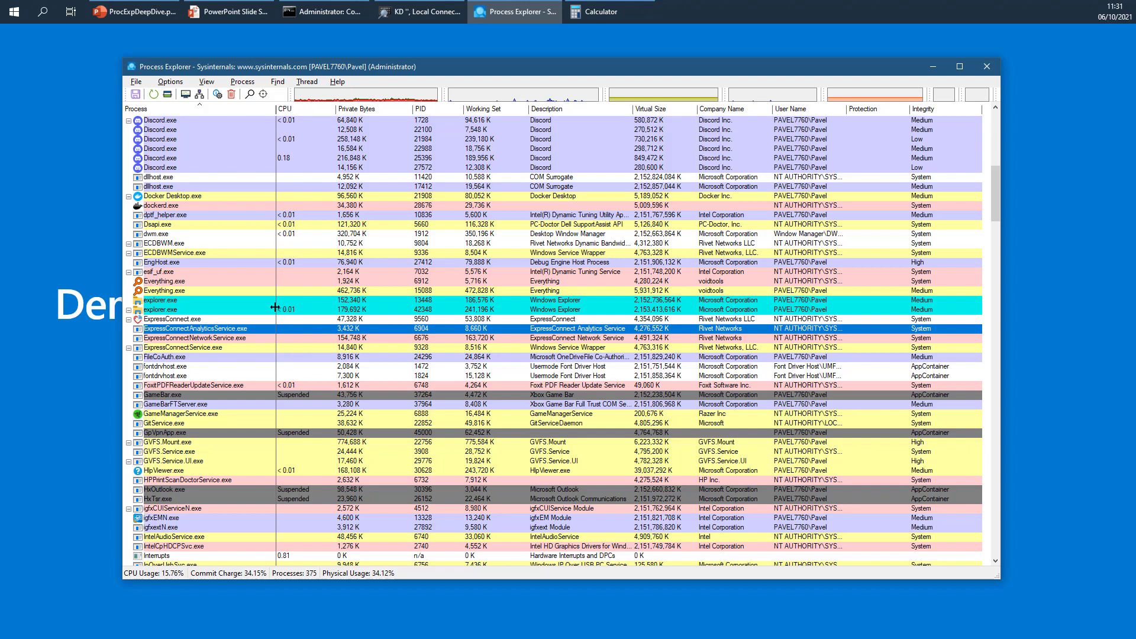
mouse_move(262, 303)
Inspect the command line and package of a RuntimeBroker.exe process, and return to Calculator.exe in the list
scroll(308, 301, up, 15)
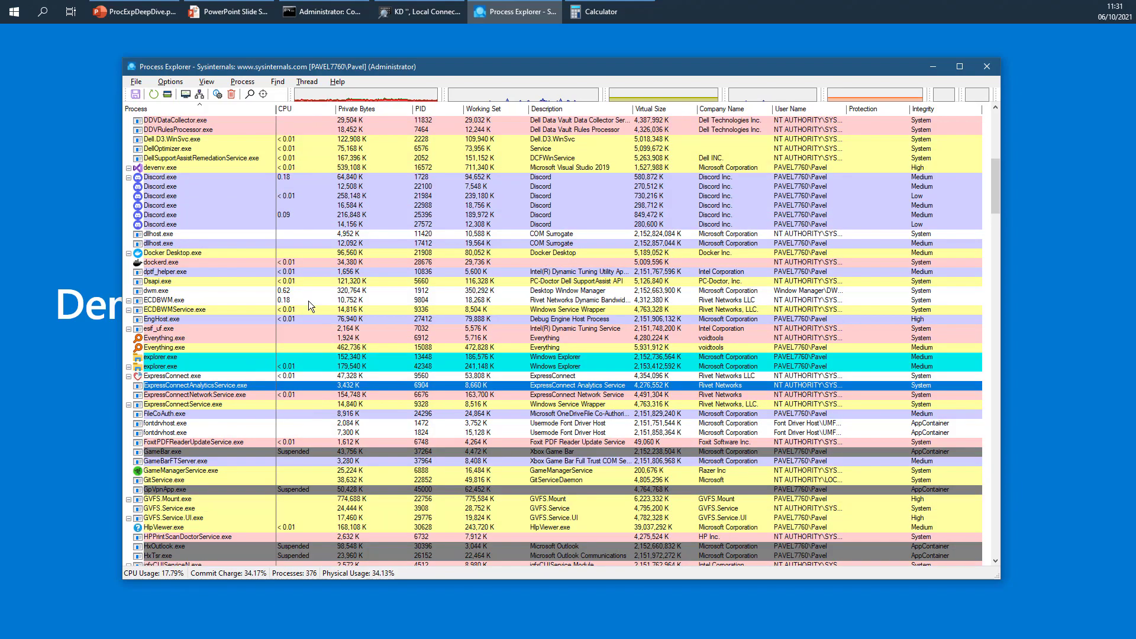
scroll(307, 305, down, 20)
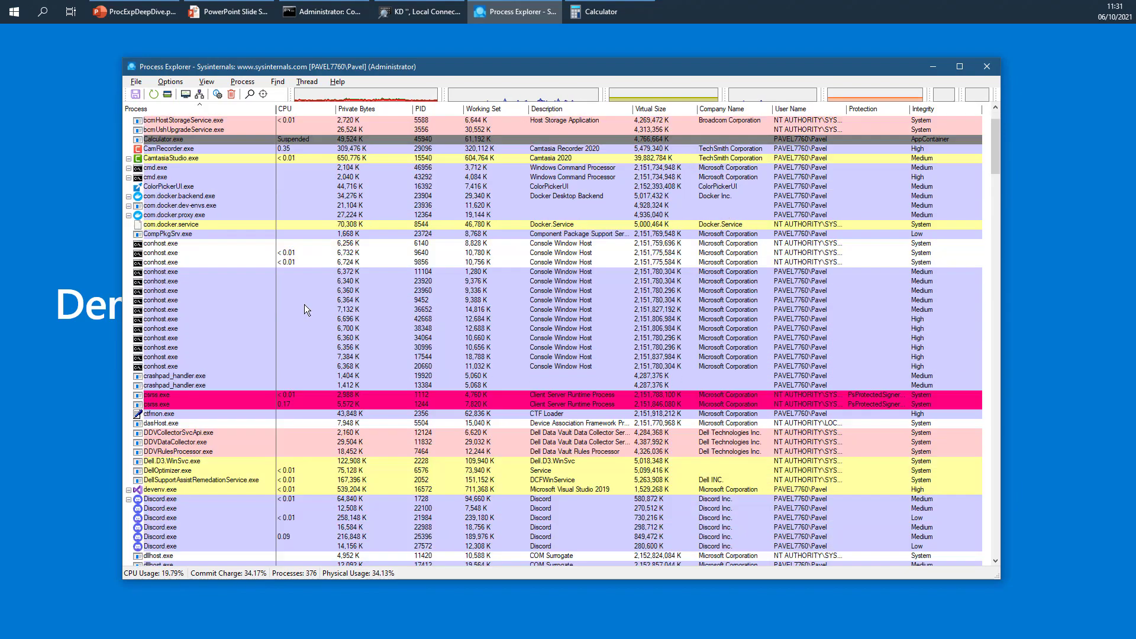
scroll(305, 306, down, 20)
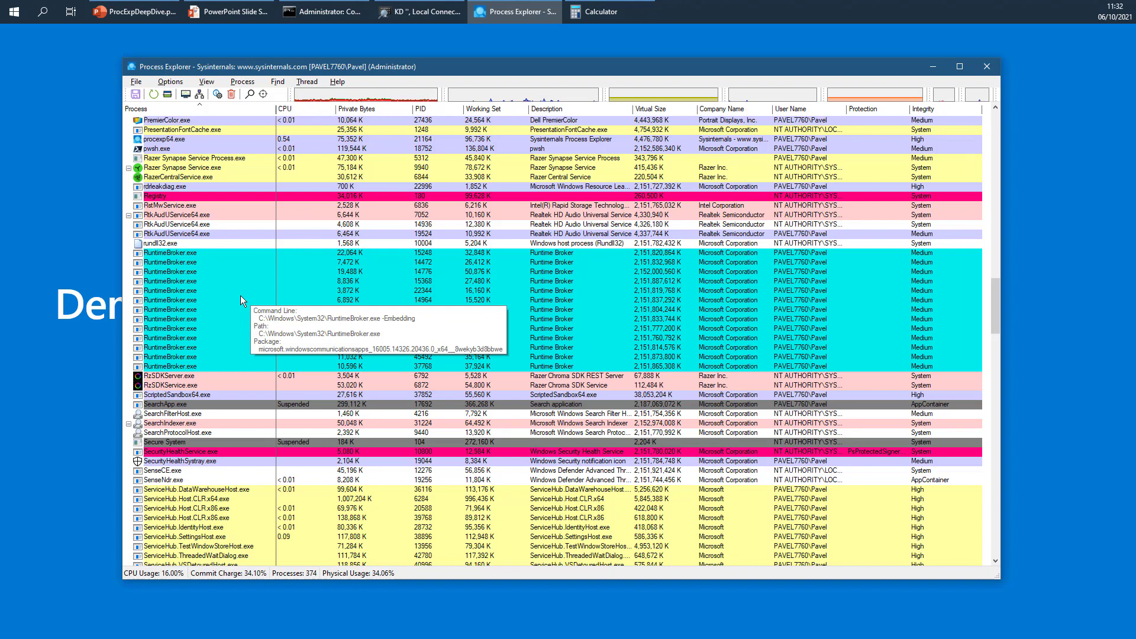
mouse_move(211, 238)
scroll(220, 230, up, 20)
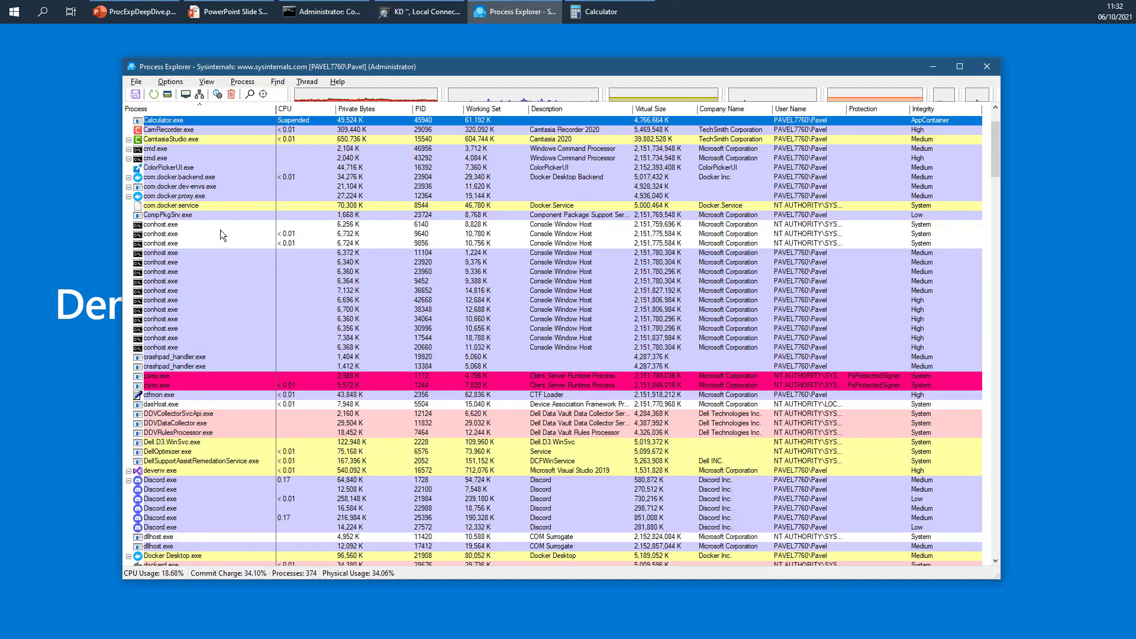
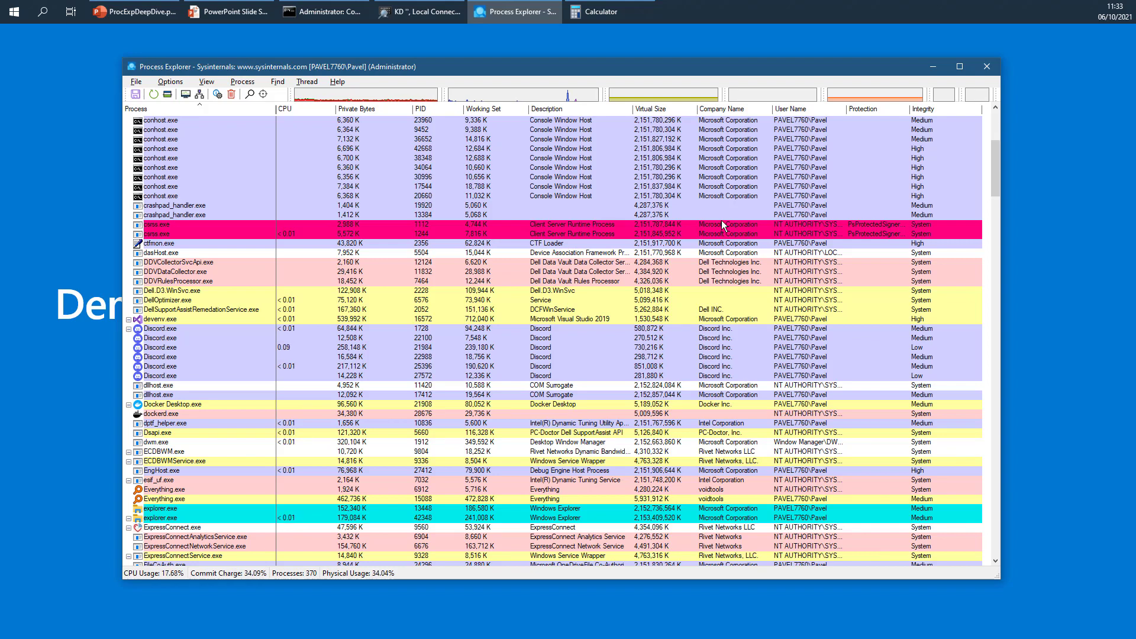
Sort the process list by the Protection column and show the protected processes at its beginning
drag(747, 66, 712, 65)
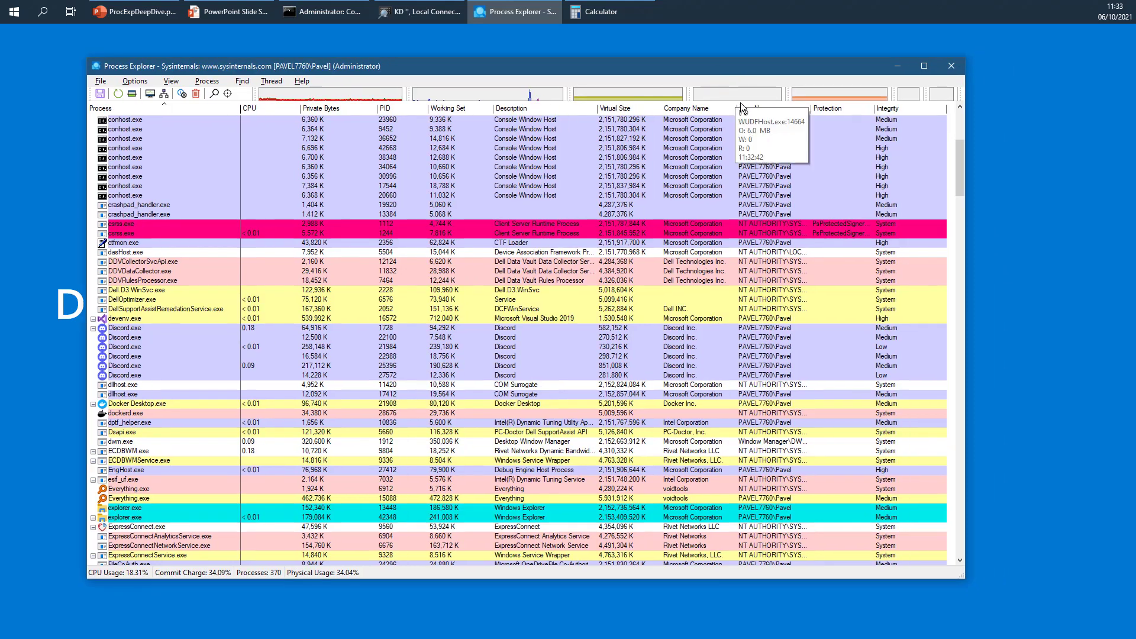
click(846, 110)
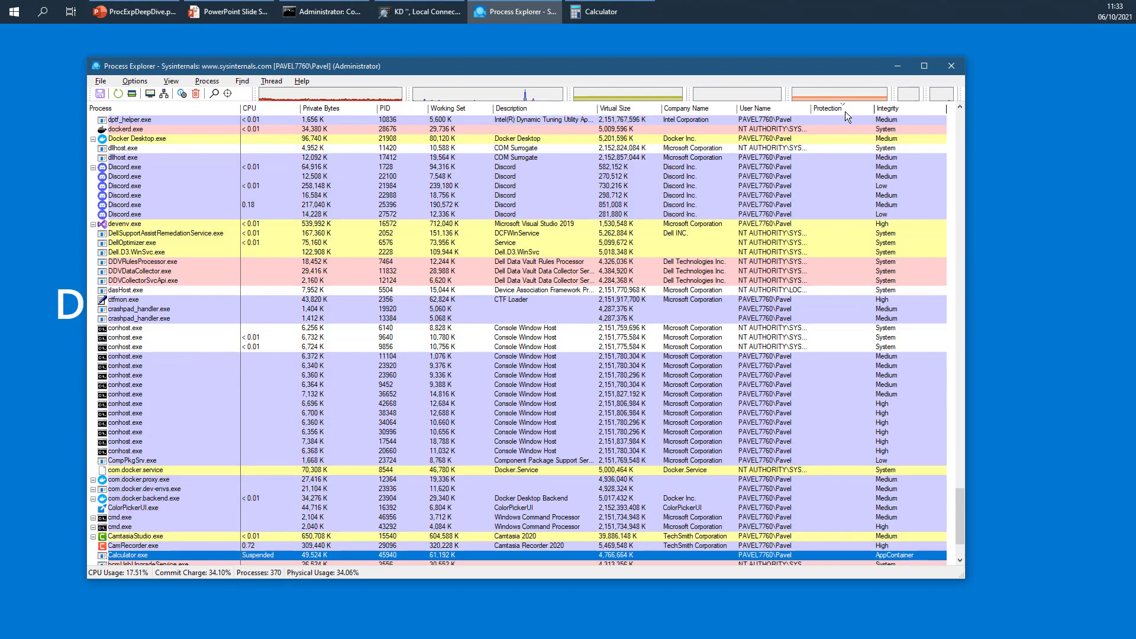
click(959, 123)
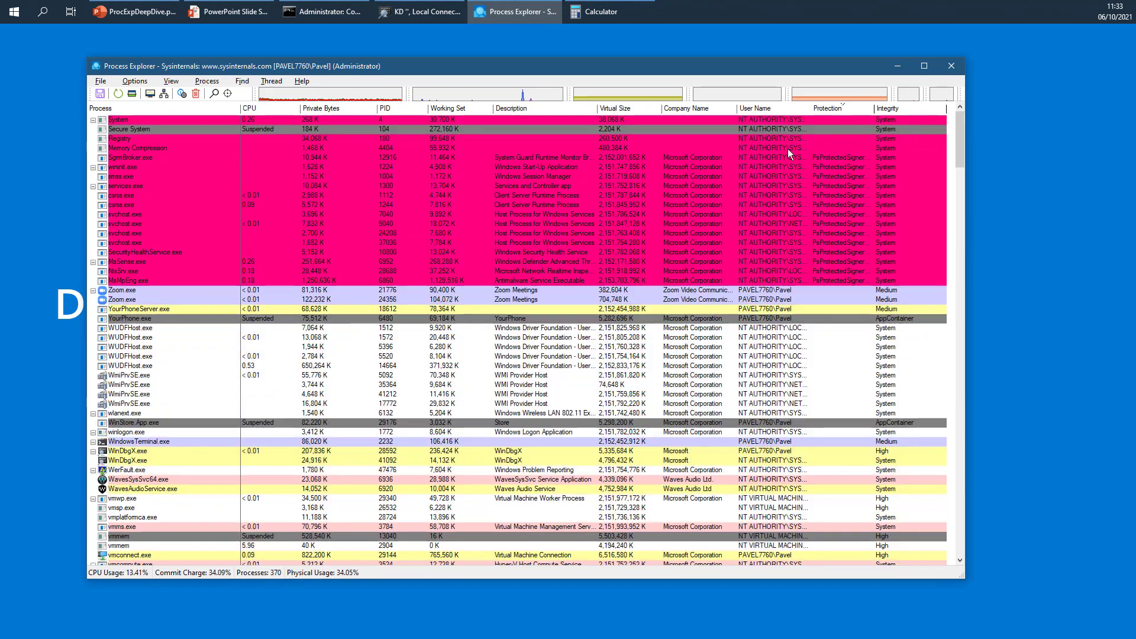
Check the protection levels of the csrss.exe and svchost.exe processes and widen the Protection column to show the full values
click(837, 205)
click(835, 223)
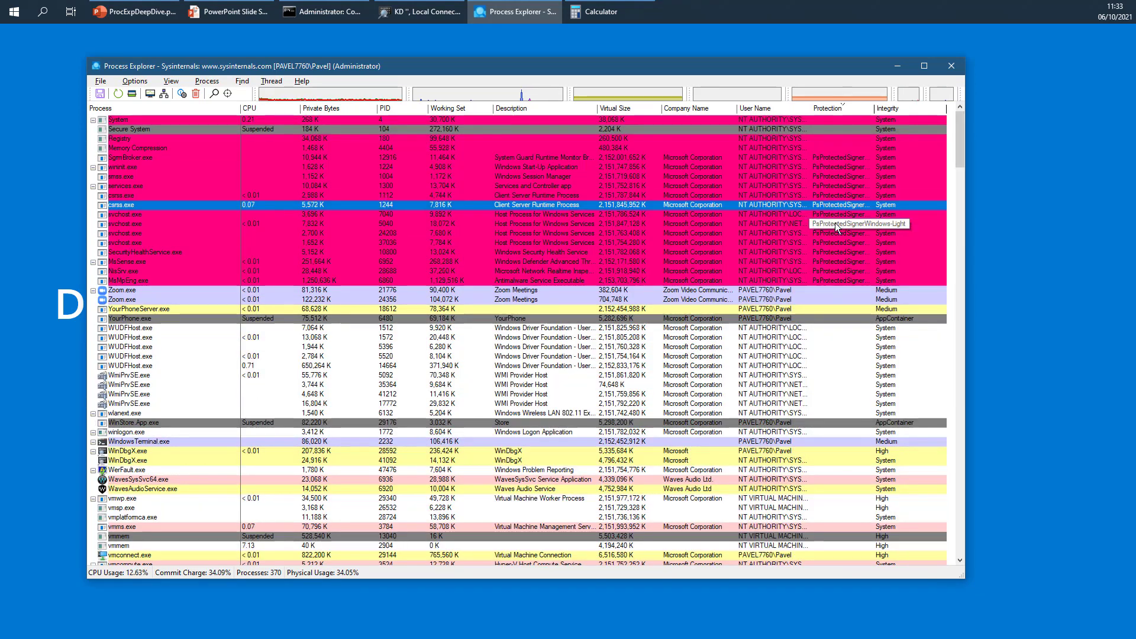
click(835, 235)
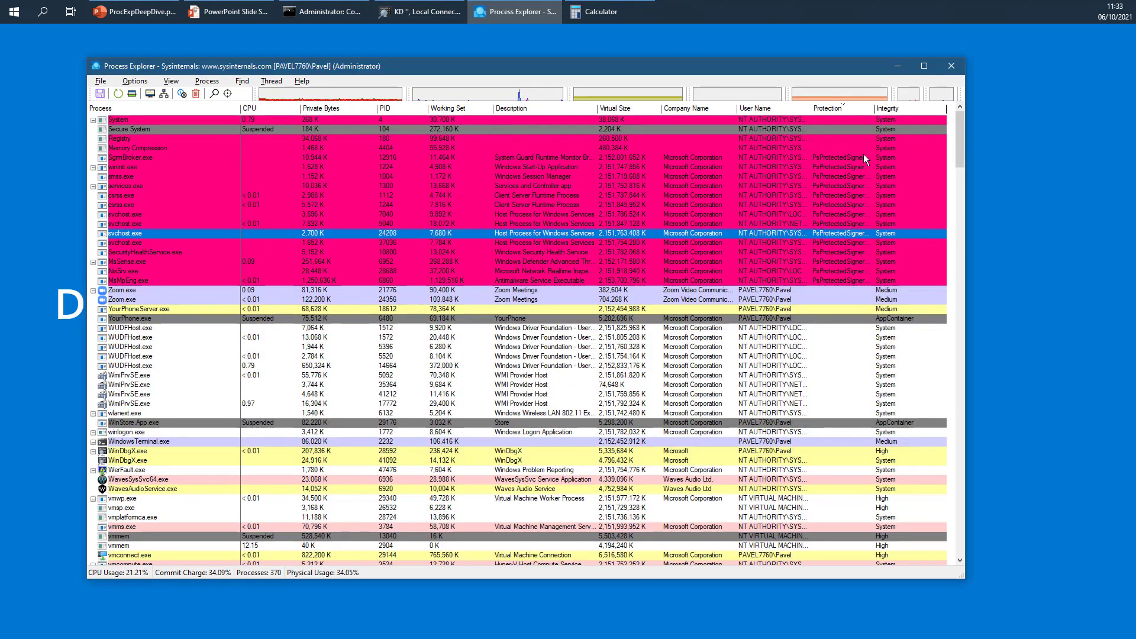
drag(872, 113, 910, 112)
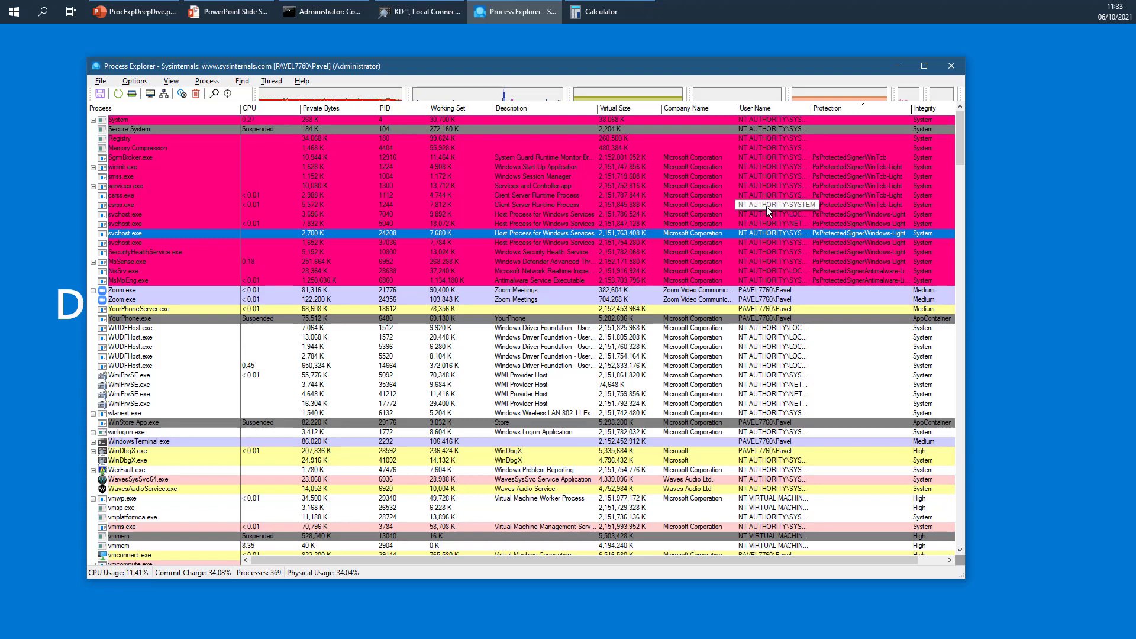
mouse_move(200, 197)
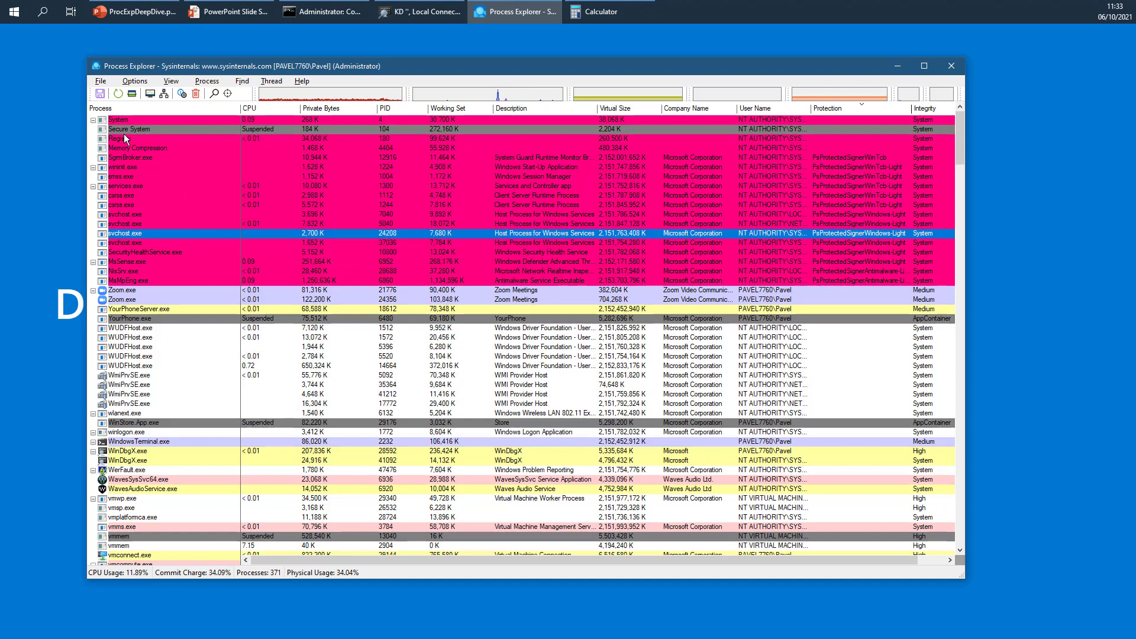
Enable the Jobs highlight color in the color configuration so that processes belonging to a job are colored
click(137, 83)
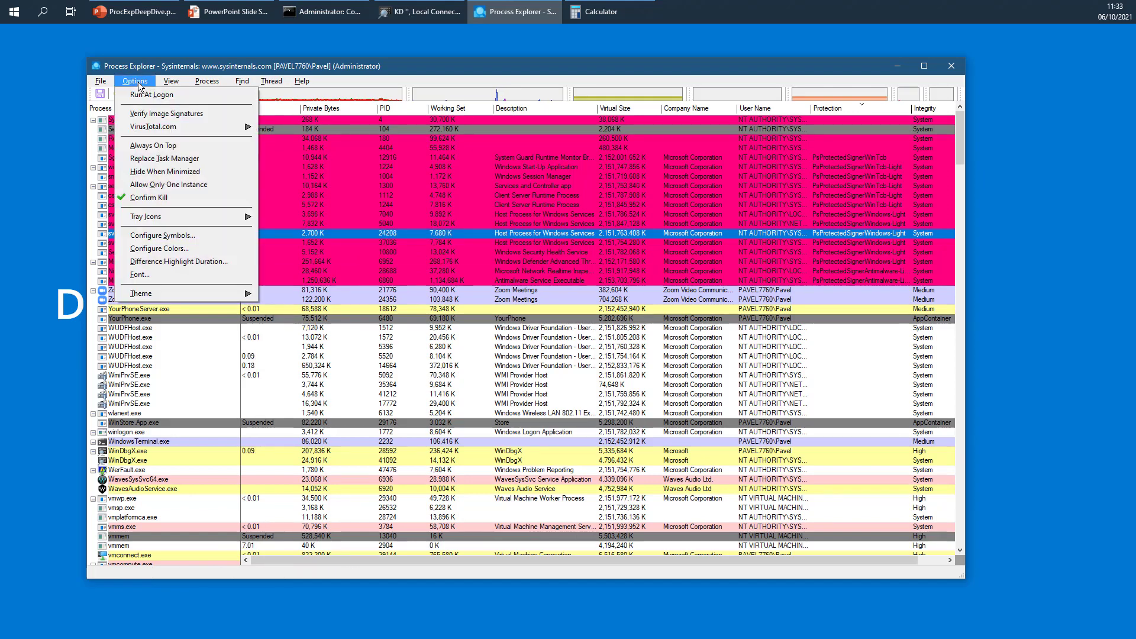
click(149, 249)
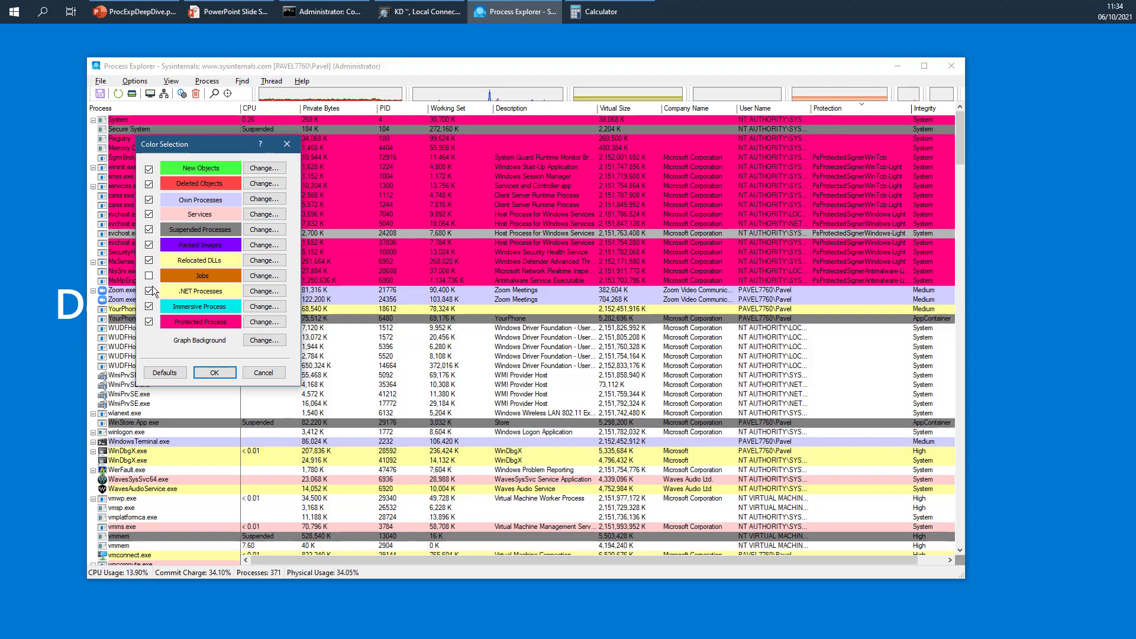
click(214, 372)
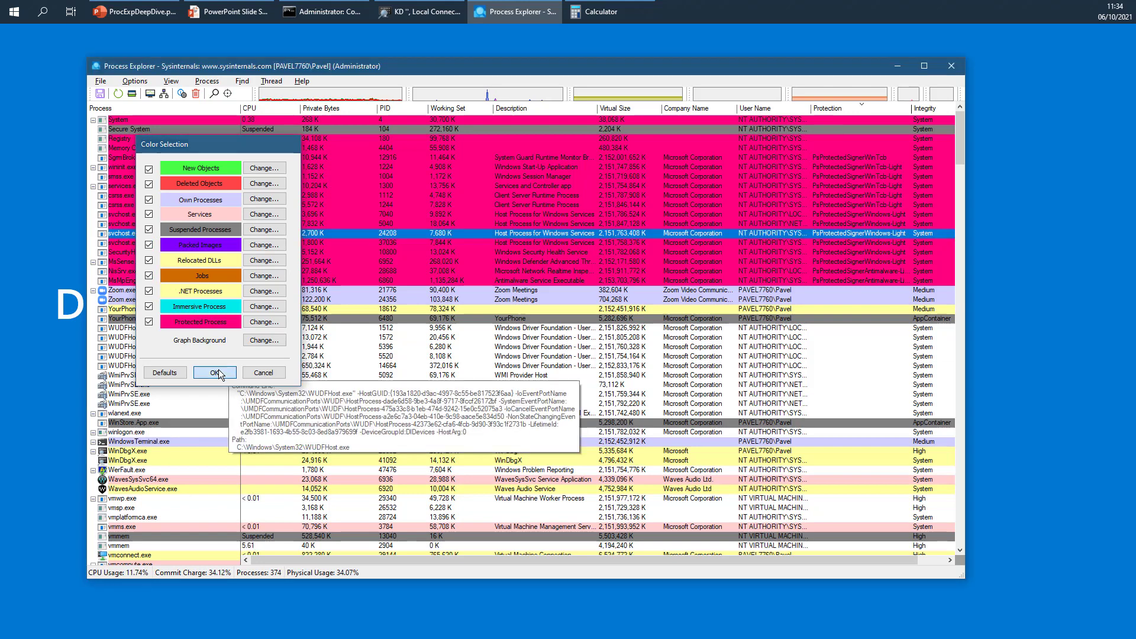
scroll(387, 320, down, 2)
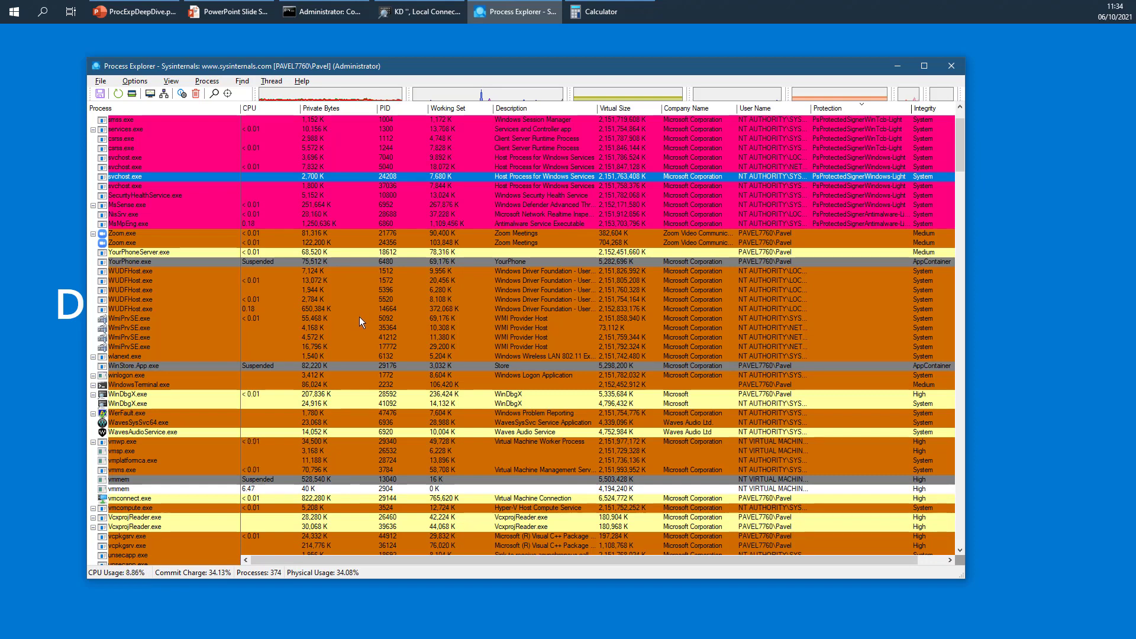
Open the properties of the first WmiPrvSE.exe process and examine its job's member processes and limits, including job memory and active processes
double_click(313, 321)
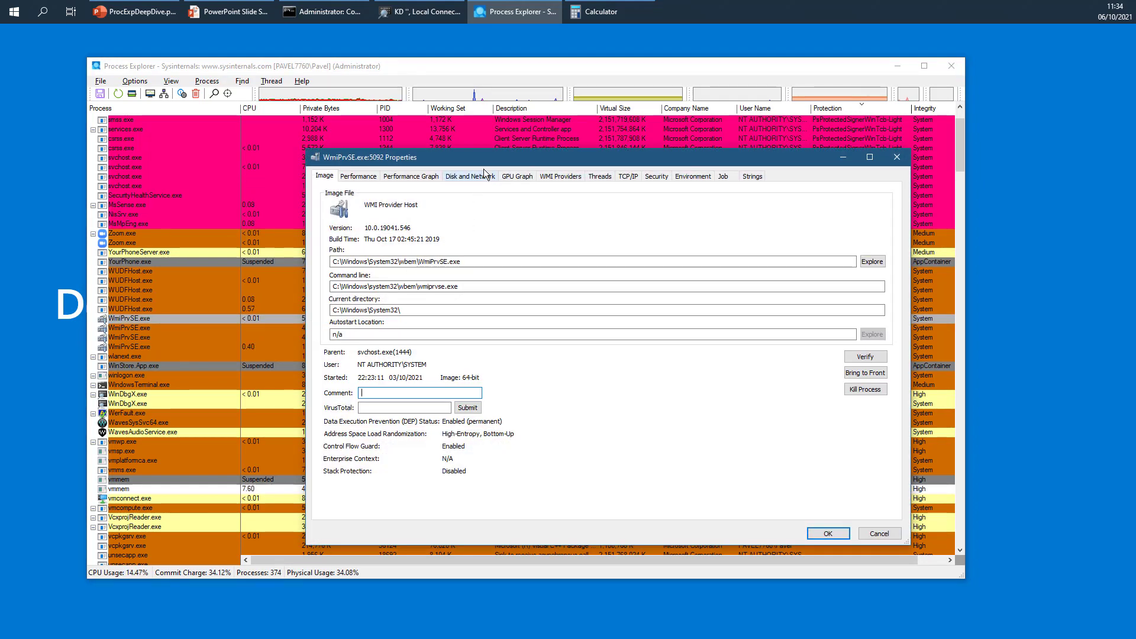
drag(491, 157, 391, 144)
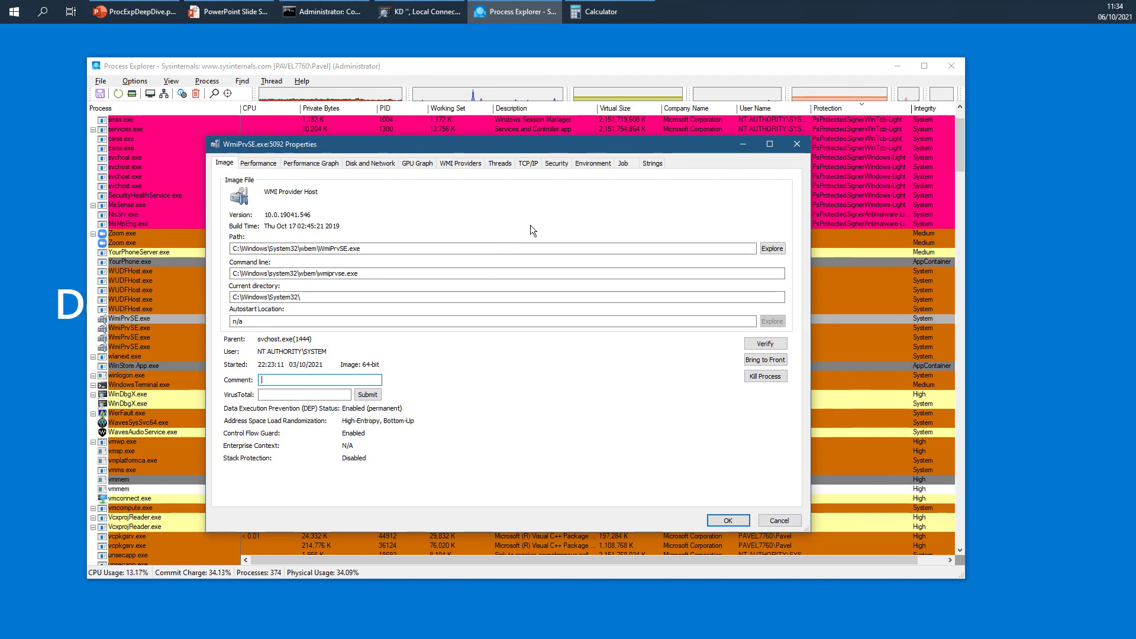
click(623, 164)
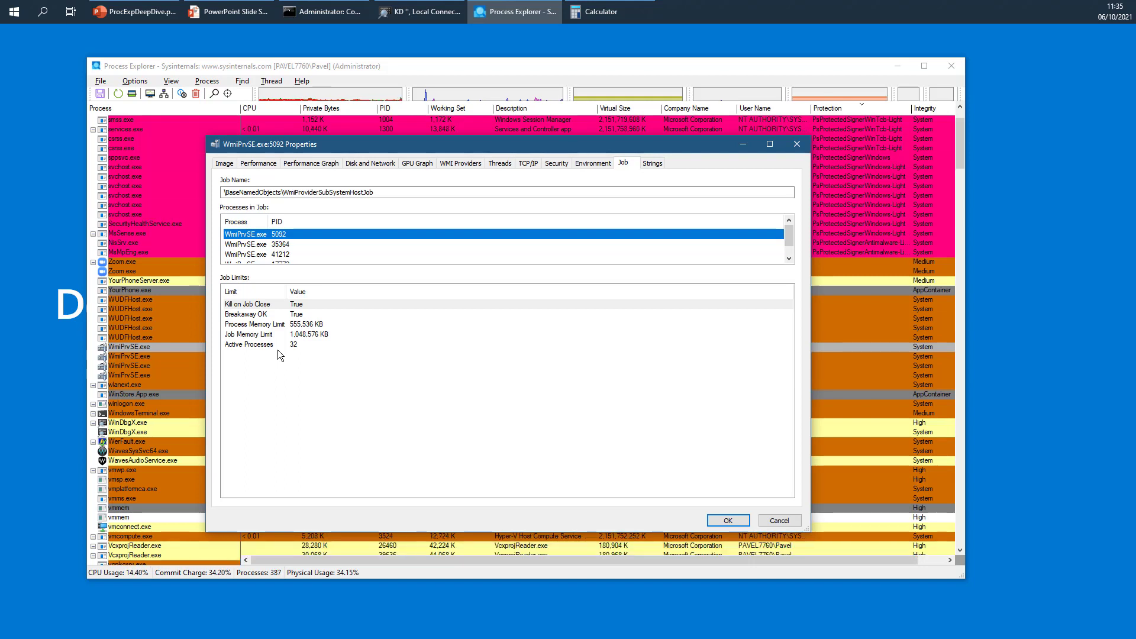
click(271, 335)
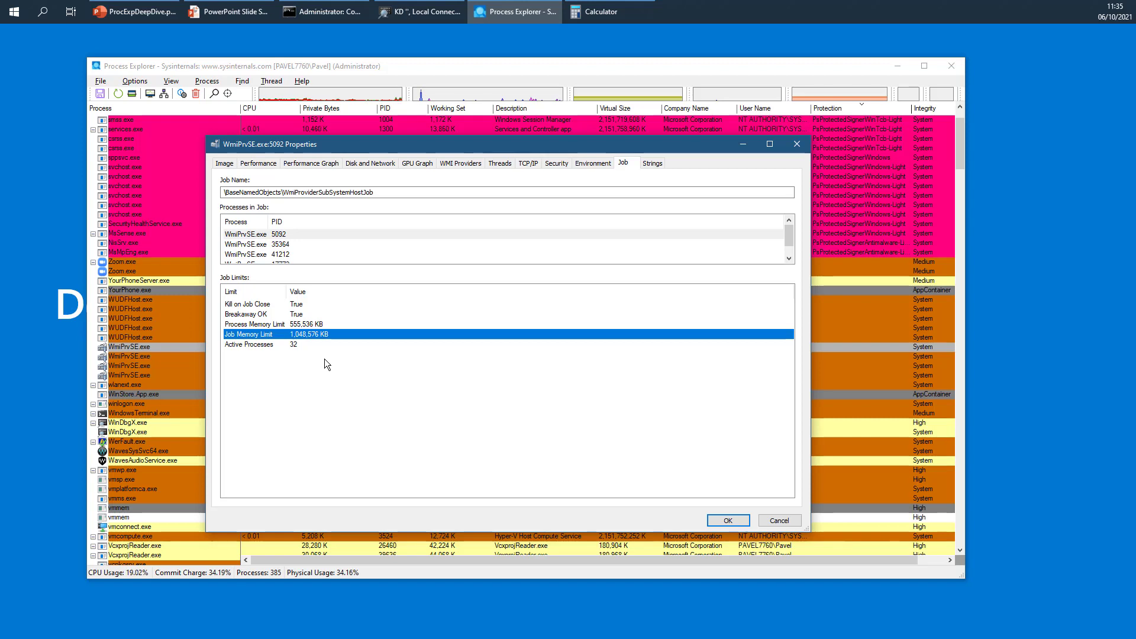
click(267, 345)
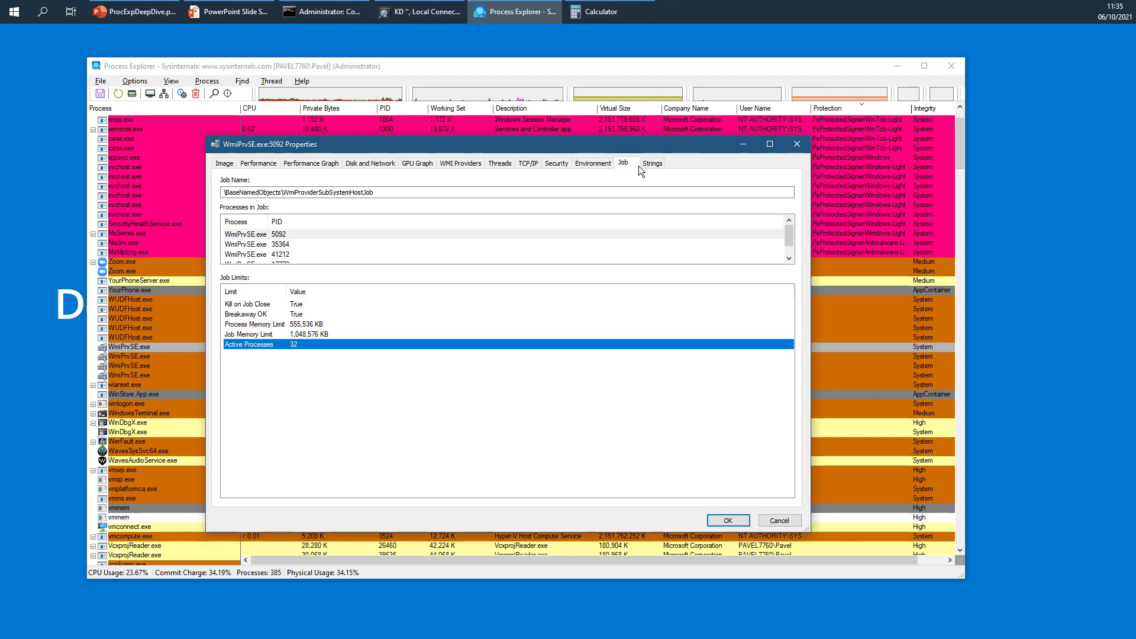
click(793, 145)
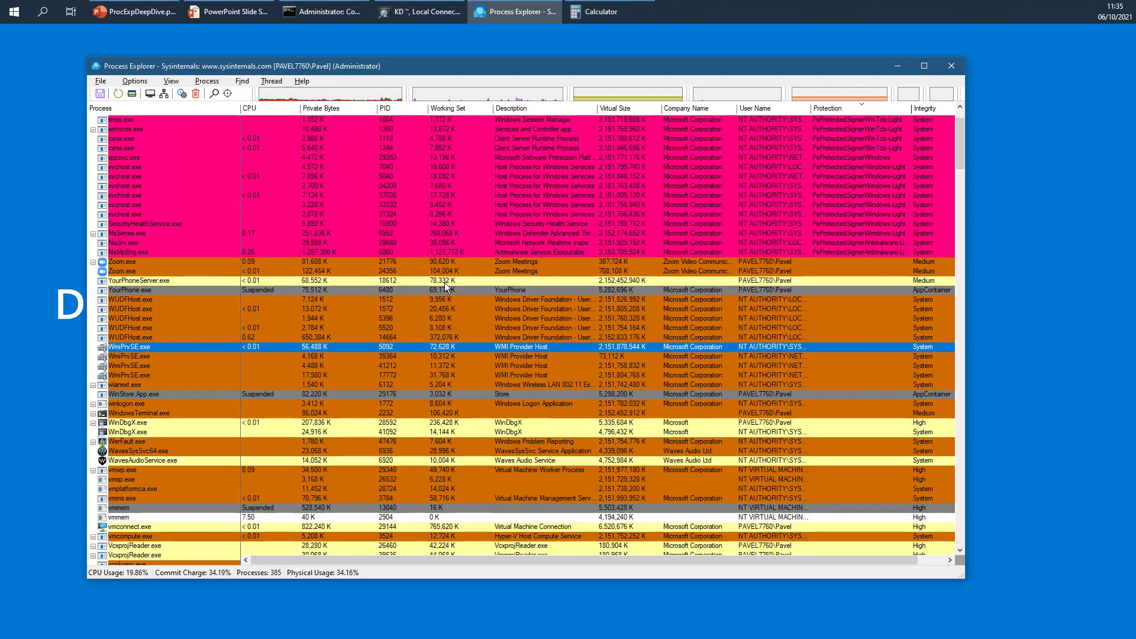
Look through the job-colored processes in the list and turn off the Jobs highlight color
scroll(302, 310, down, 9)
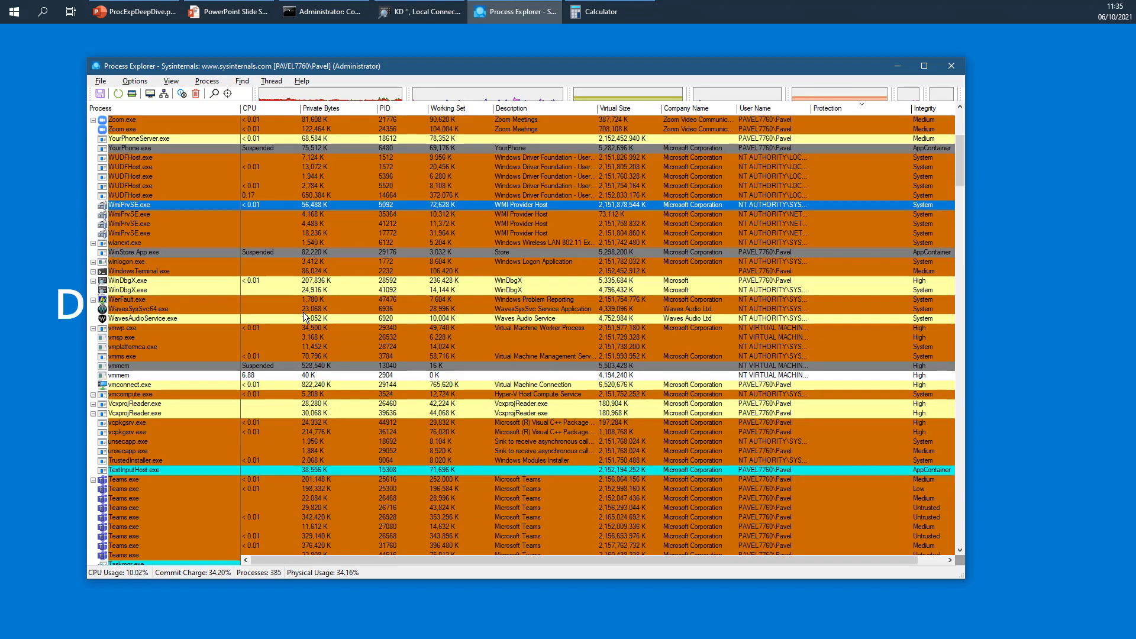
scroll(301, 310, down, 4)
scroll(286, 308, down, 5)
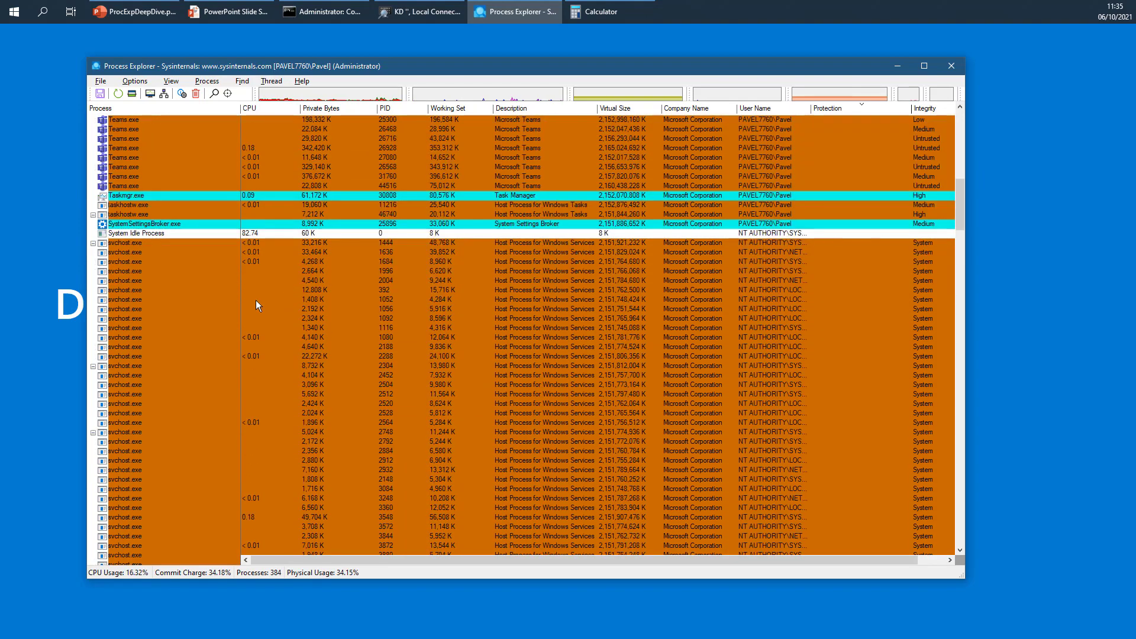
mouse_move(214, 212)
click(135, 81)
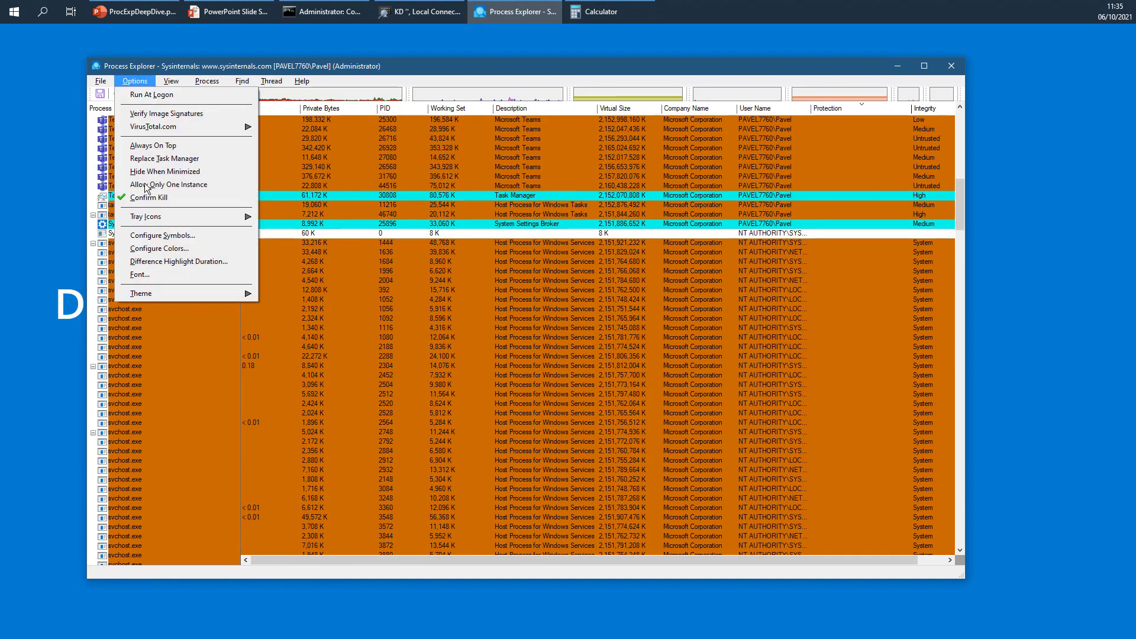
click(160, 248)
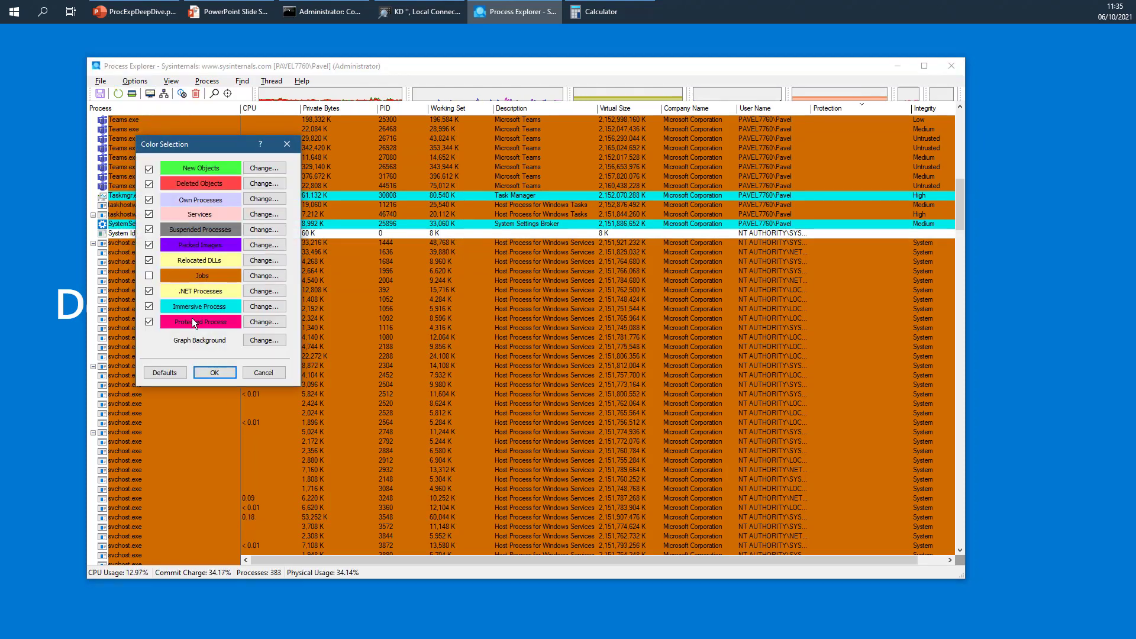
click(214, 373)
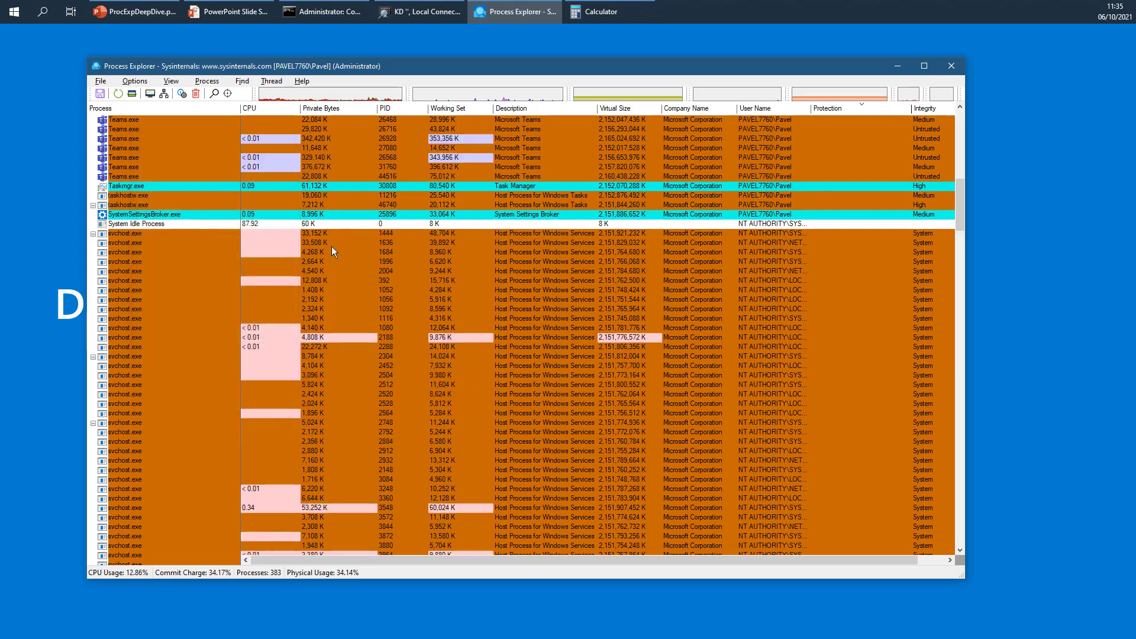
Show the threads of the second VcxprojReader.exe process in the lower pane and widen the Start Time column
scroll(328, 248, up, 9)
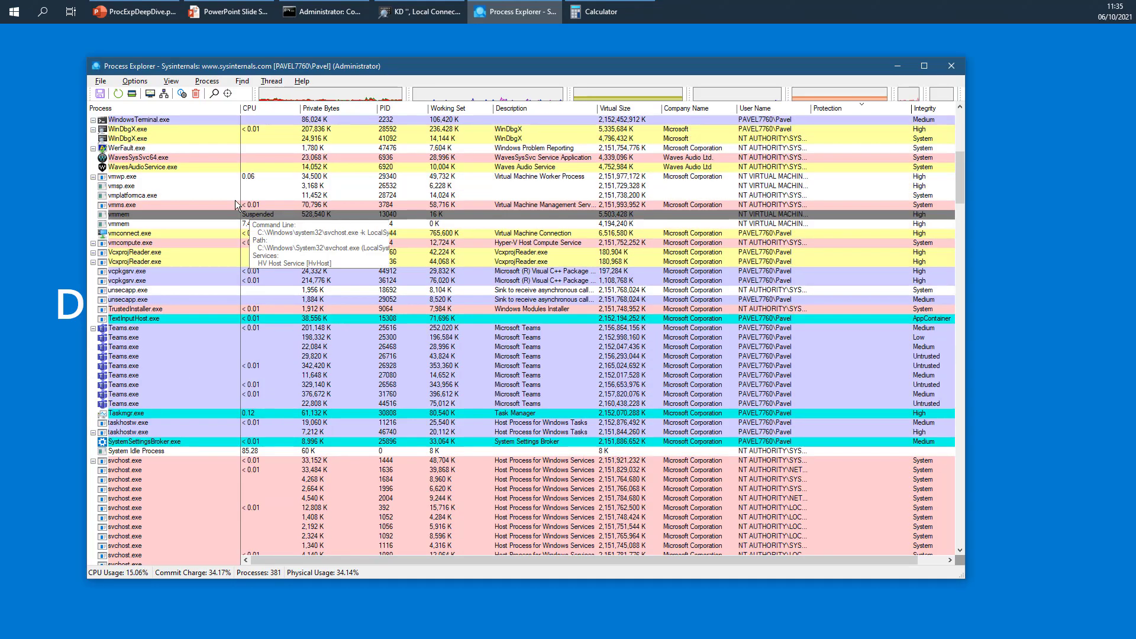
mouse_move(229, 200)
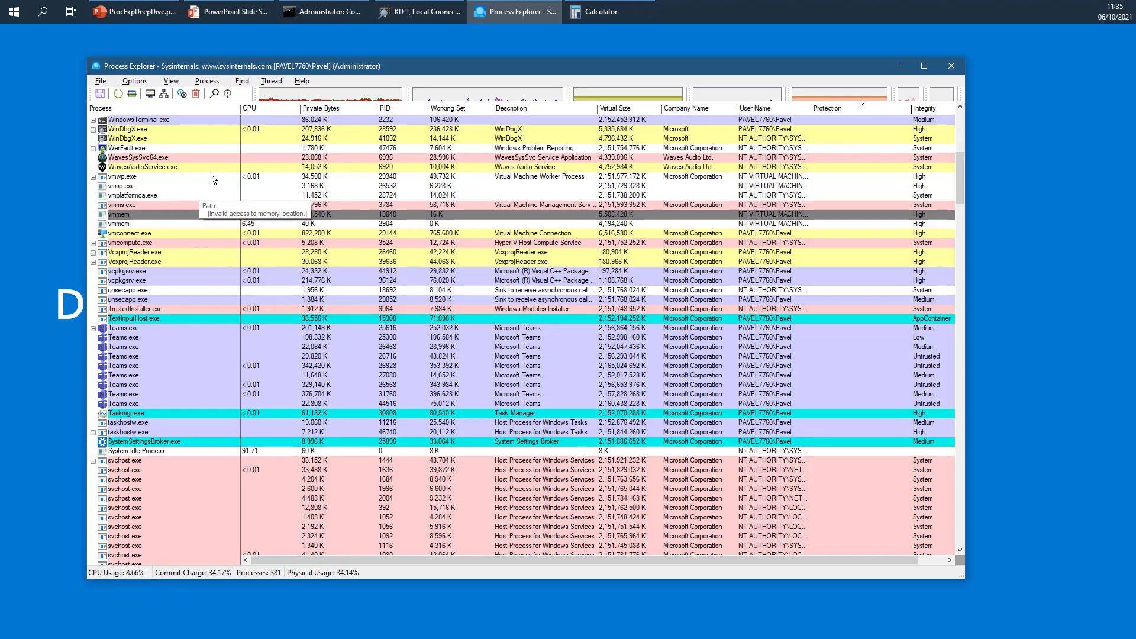
mouse_move(213, 133)
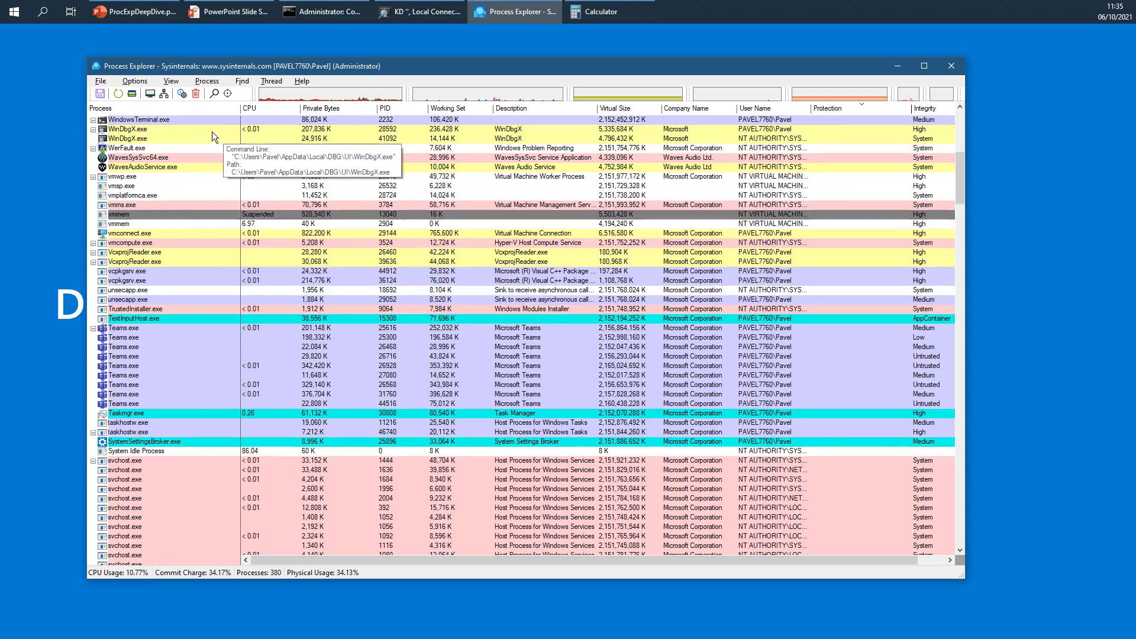
mouse_move(186, 119)
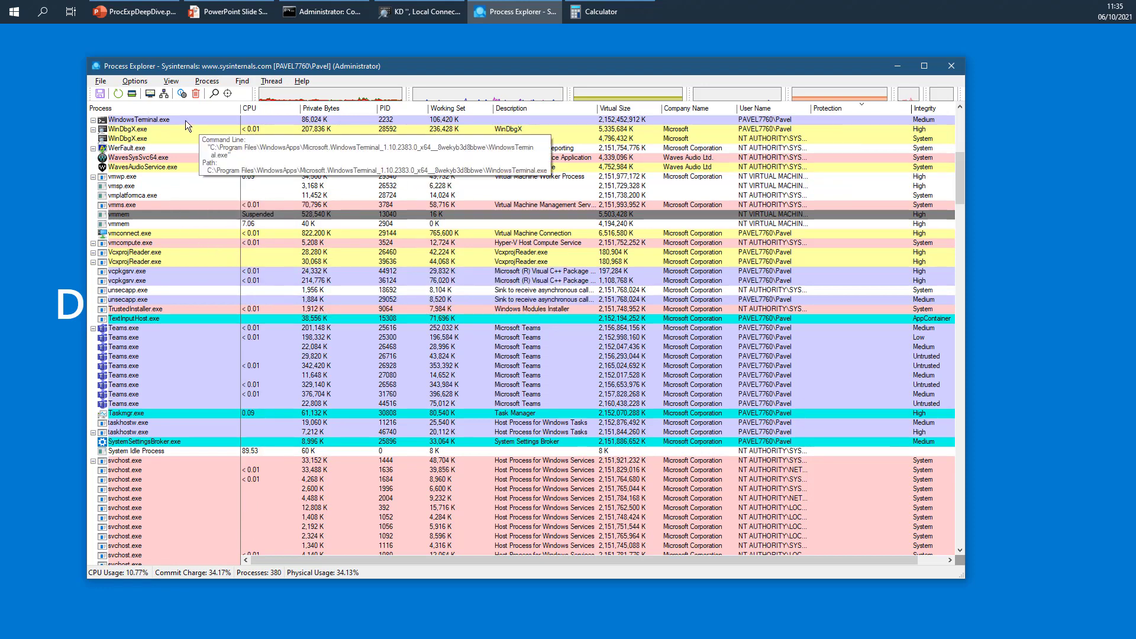
click(132, 93)
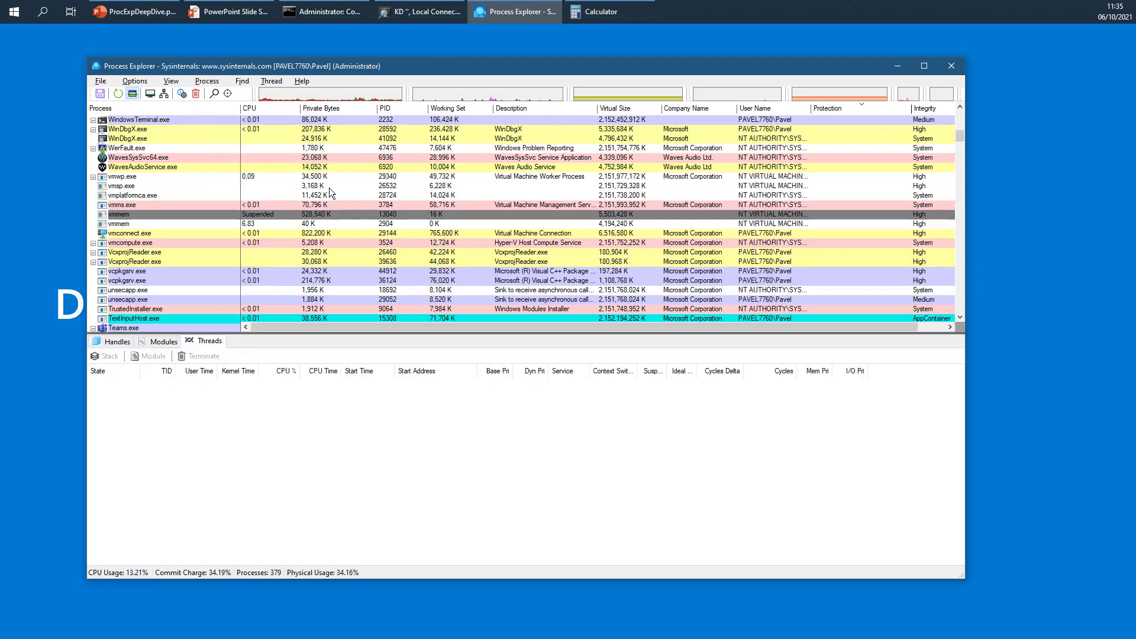
click(331, 261)
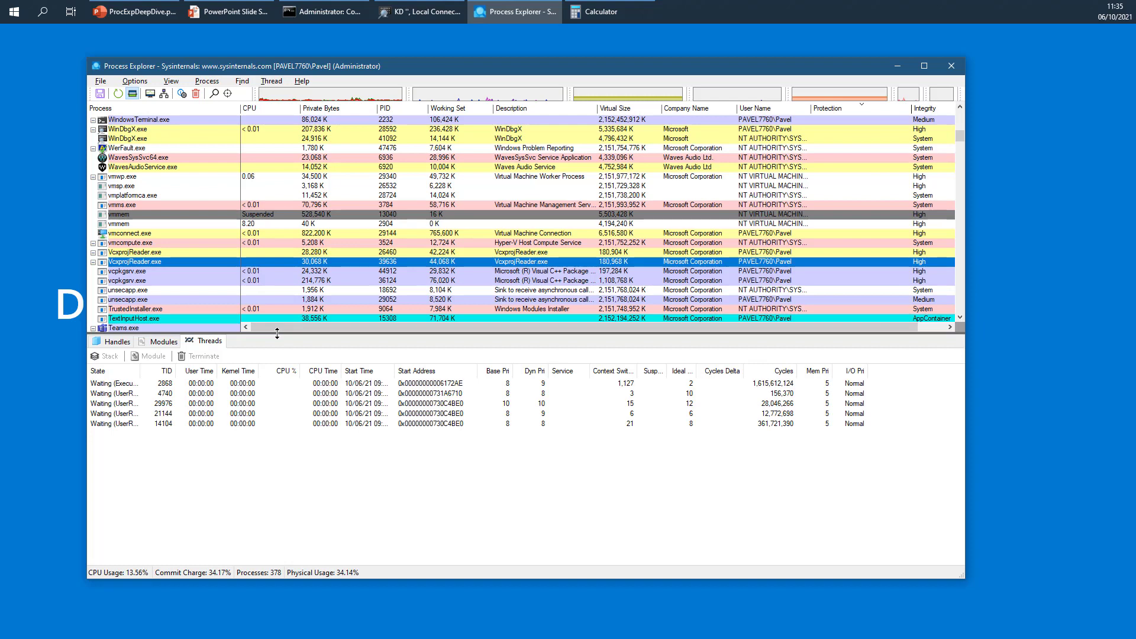
drag(278, 333, 278, 345)
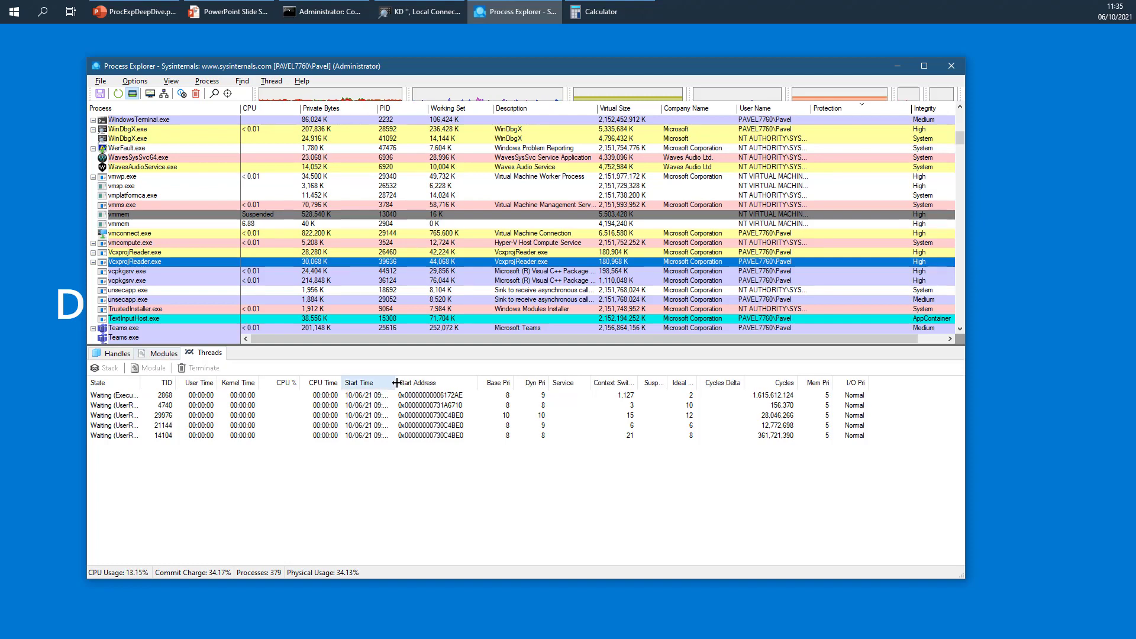
drag(395, 383, 413, 384)
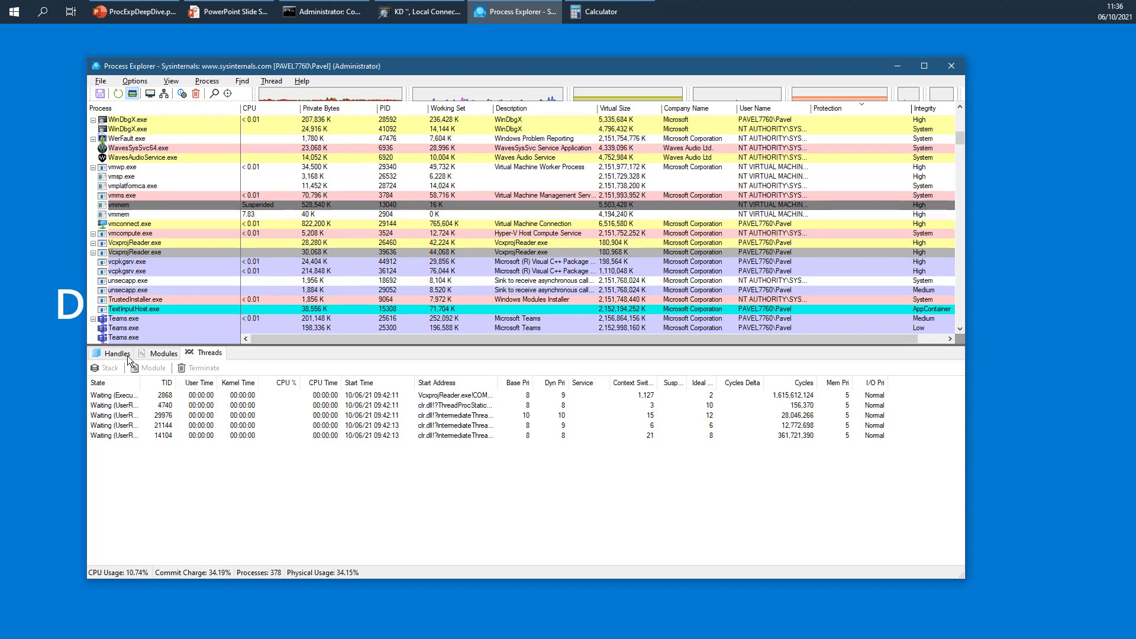
Select the second explorer.exe process in the list and sort its threads by CPU usage
click(183, 248)
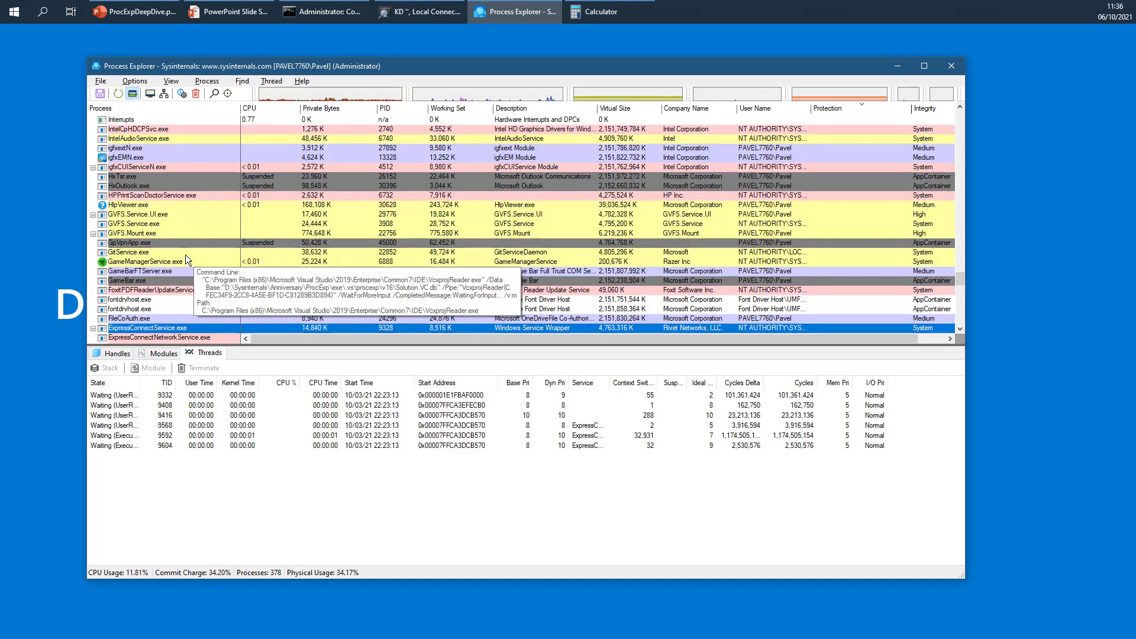
key(e)
scroll(204, 272, down, 4)
click(171, 262)
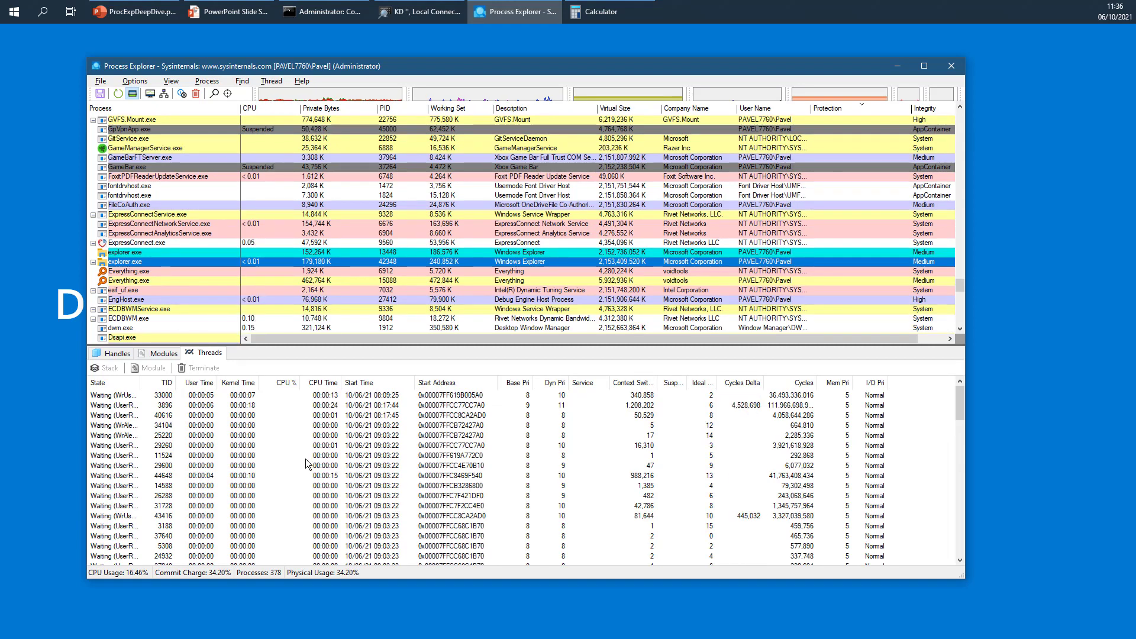
click(277, 383)
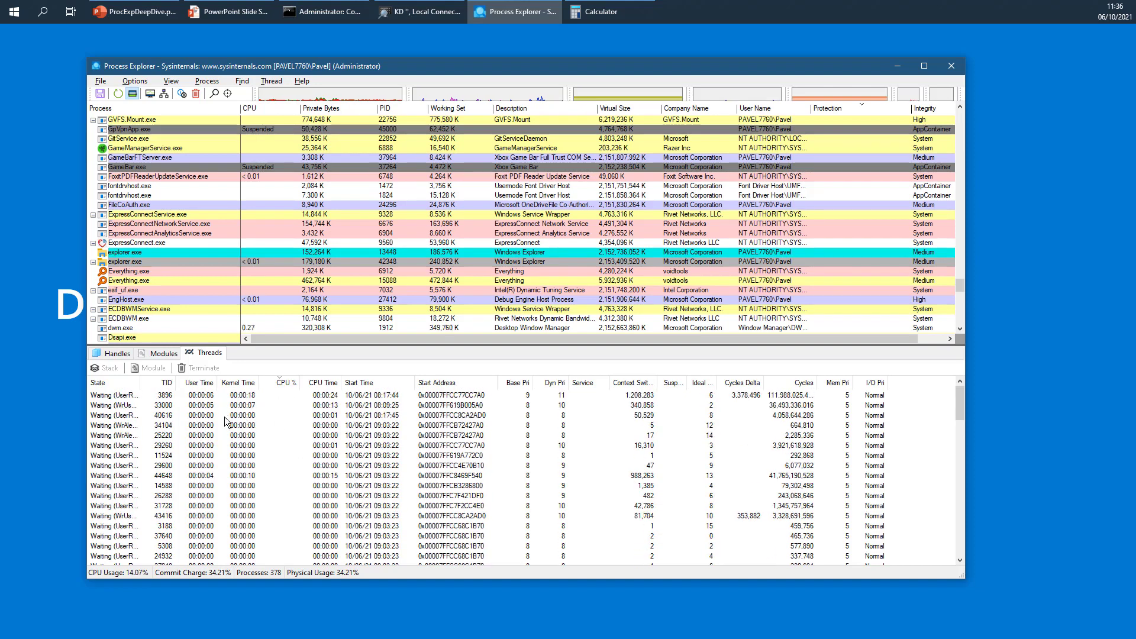
Check which actions are available for explorer.exe's thread 11524 without running any of them
click(349, 436)
click(340, 455)
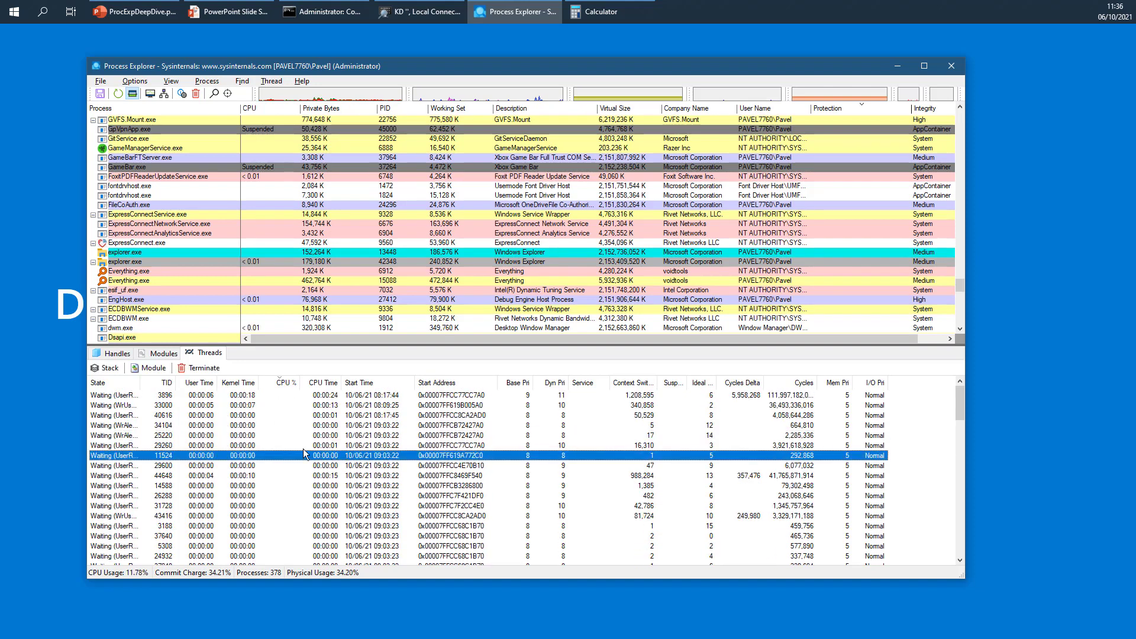
right_click(283, 453)
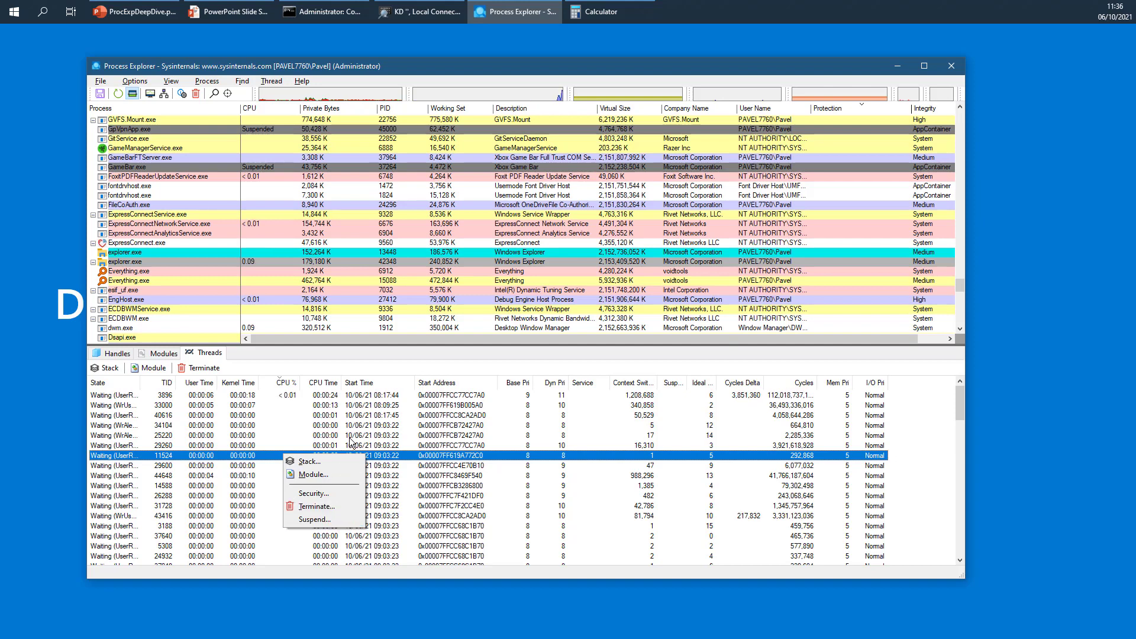
click(266, 435)
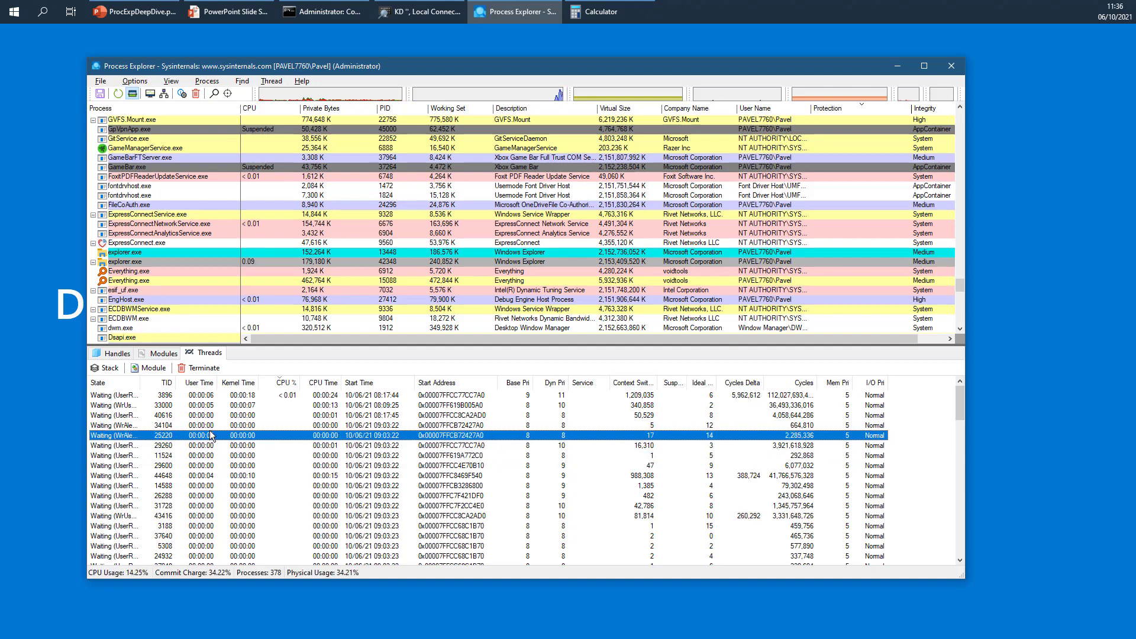
List the modules loaded in explorer.exe and look through them as far as the highlighted relocated DLL
click(161, 354)
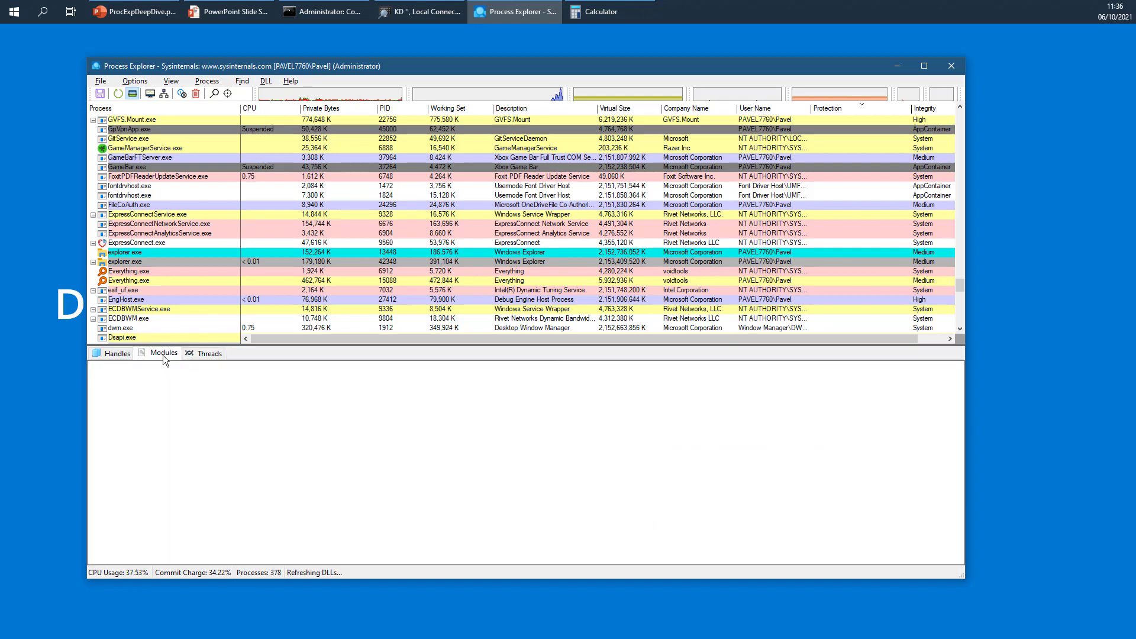
scroll(379, 456, down, 15)
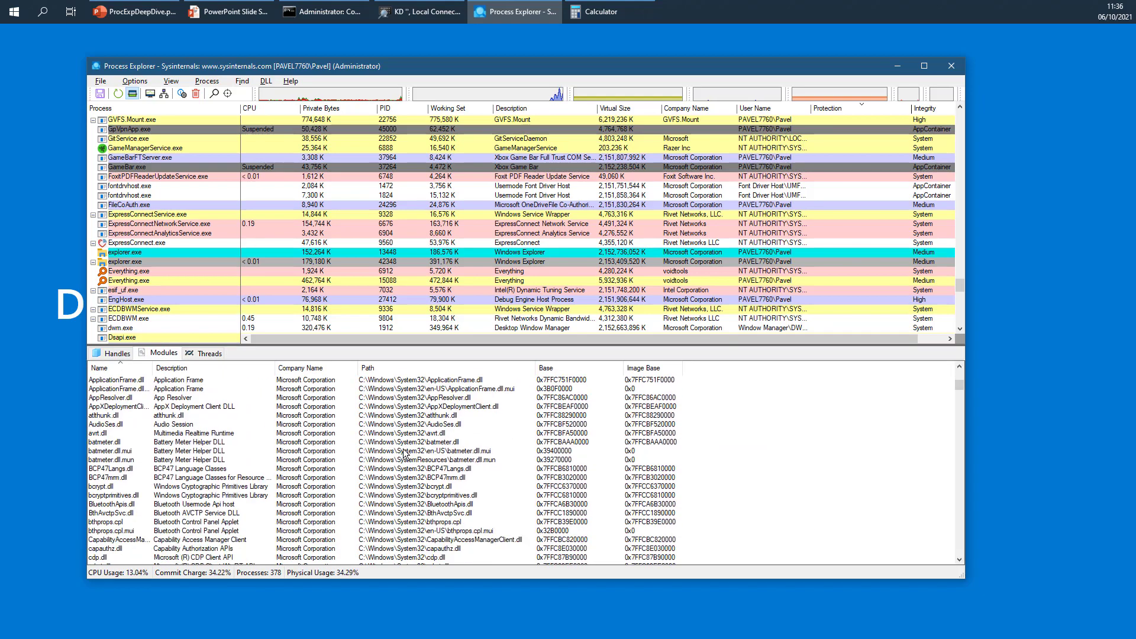
scroll(400, 456, down, 15)
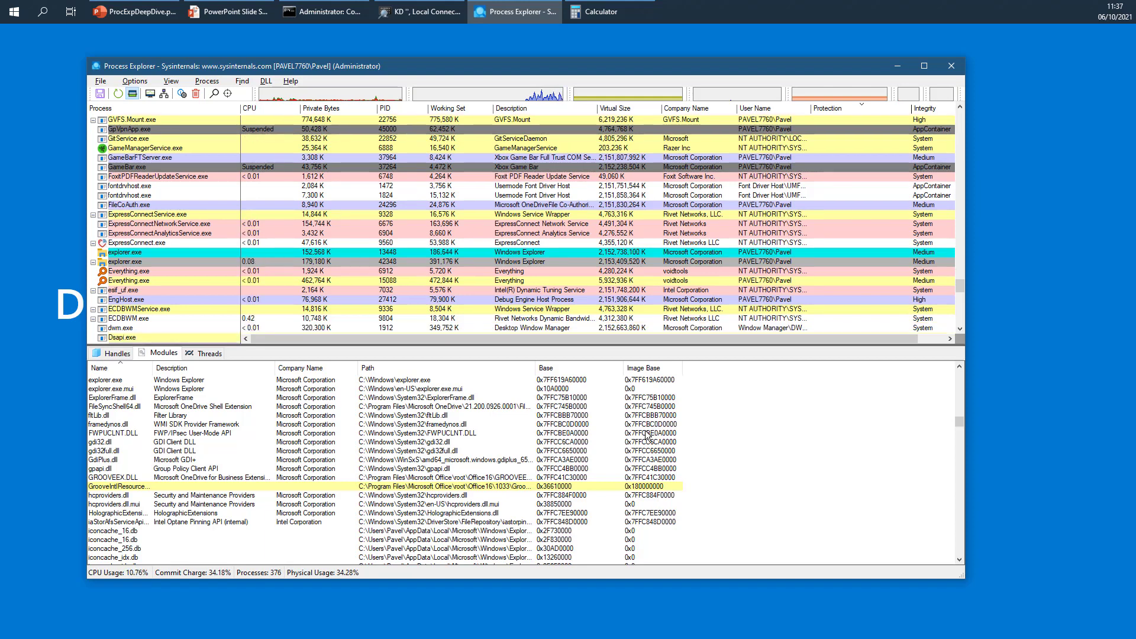
Widen the Path and Name columns of the module list and look through further modules of explorer.exe
drag(536, 368, 568, 368)
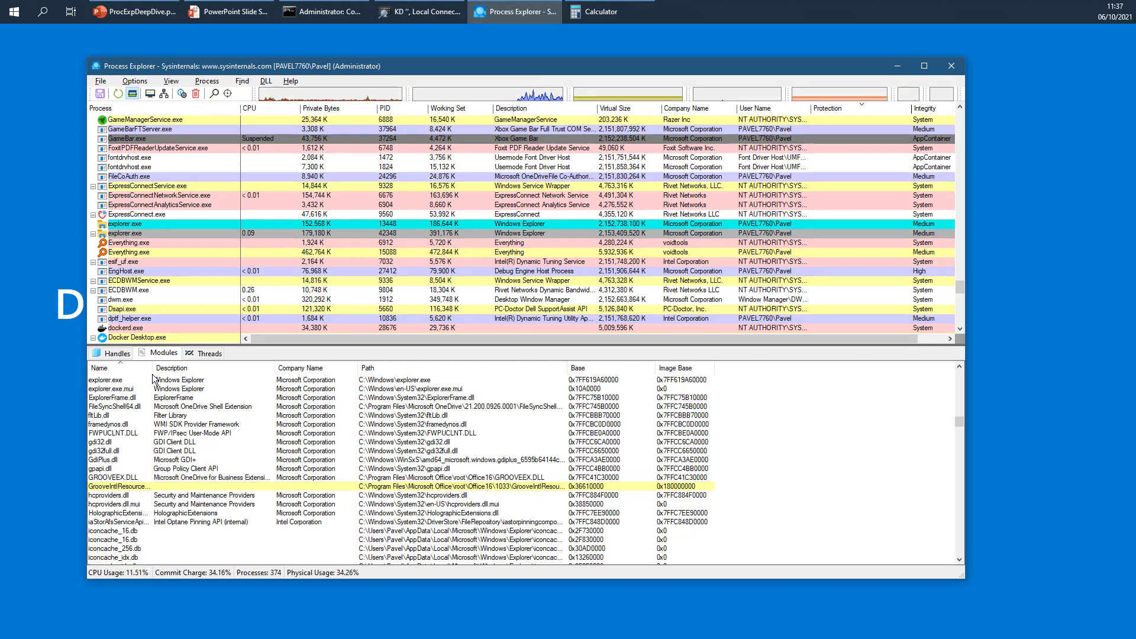
drag(152, 368, 191, 368)
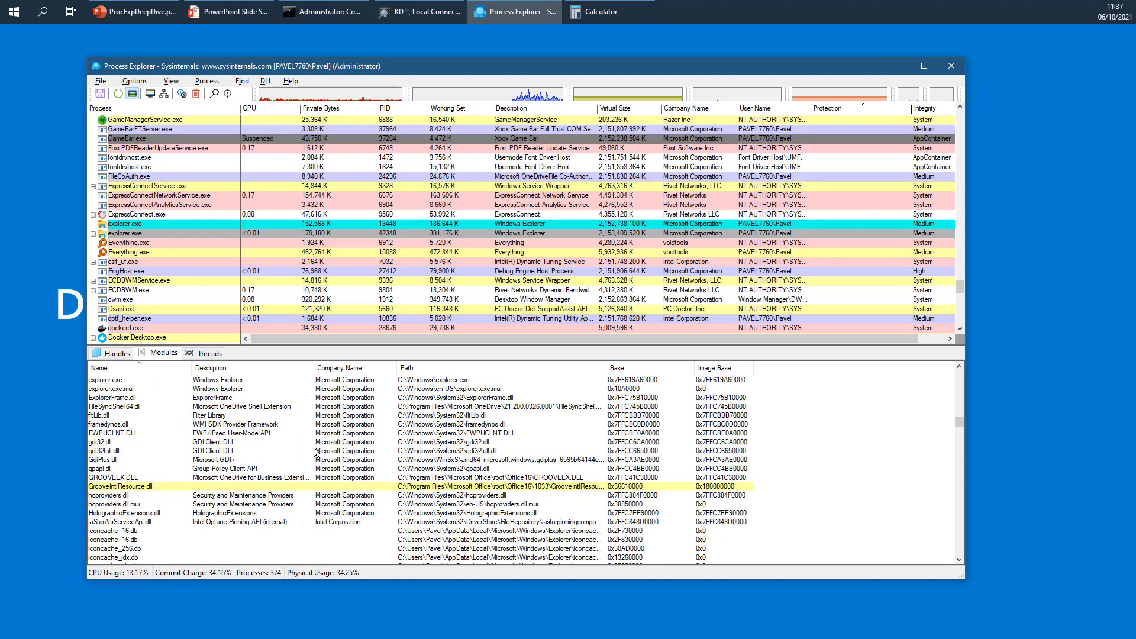
scroll(316, 453, down, 20)
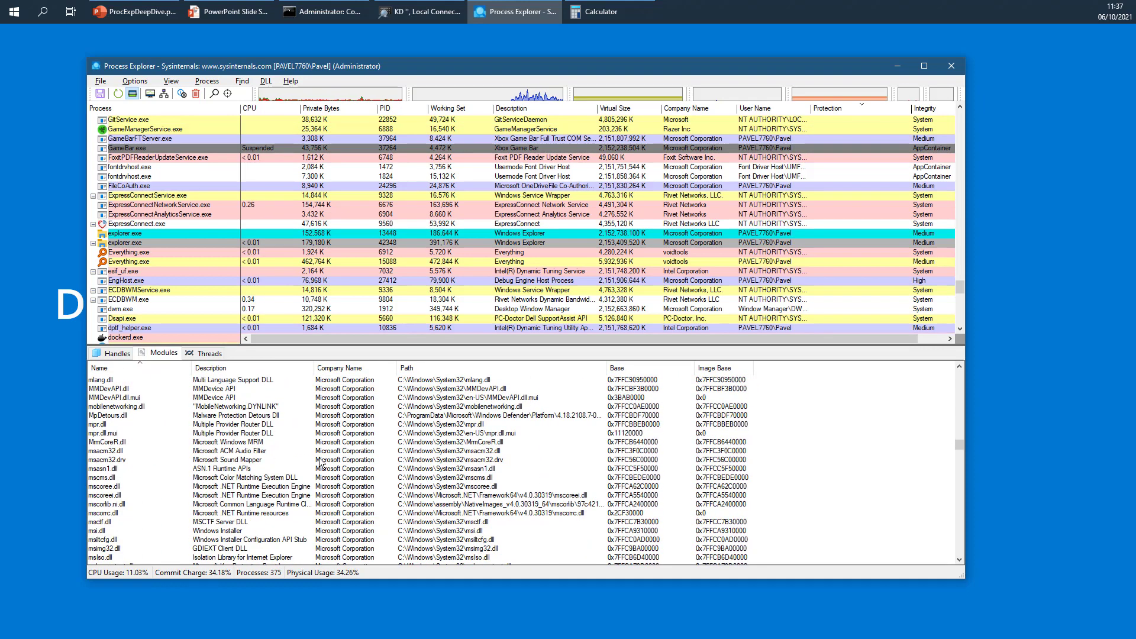
Look further down explorer.exe's module list and check which extra DLL columns are available, without changing the selection
scroll(319, 465, down, 3)
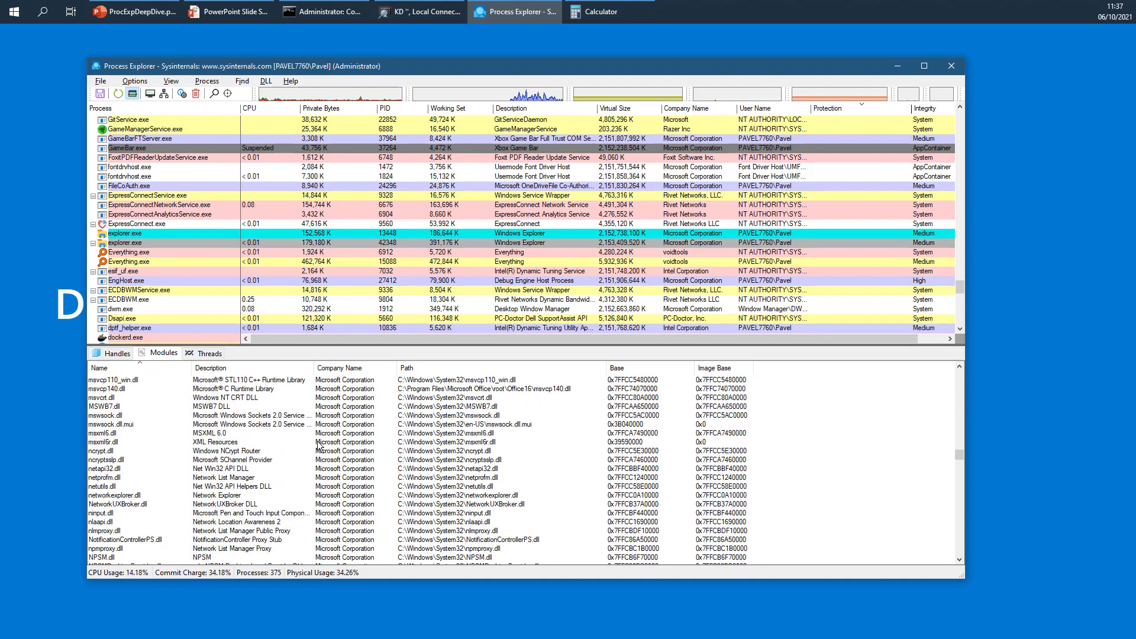
right_click(354, 368)
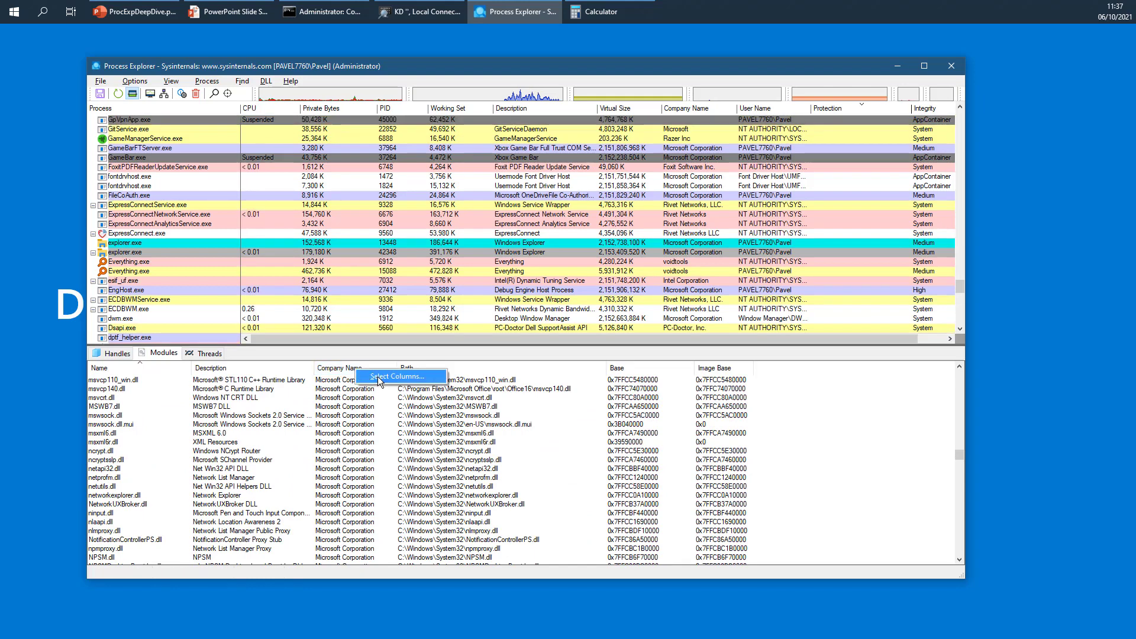
click(378, 376)
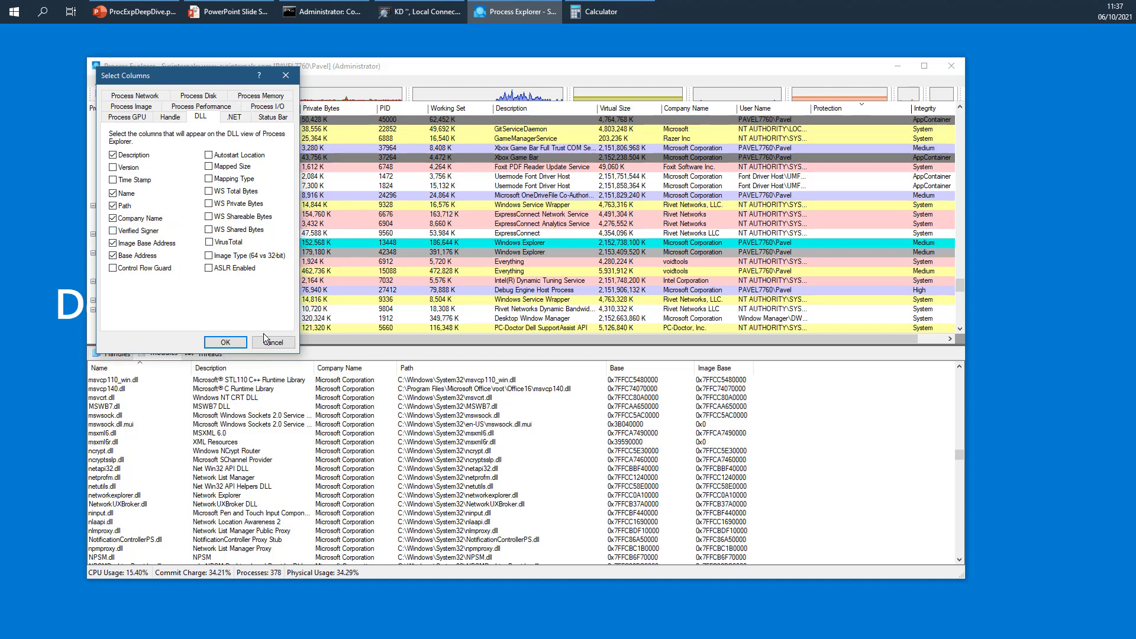
click(285, 342)
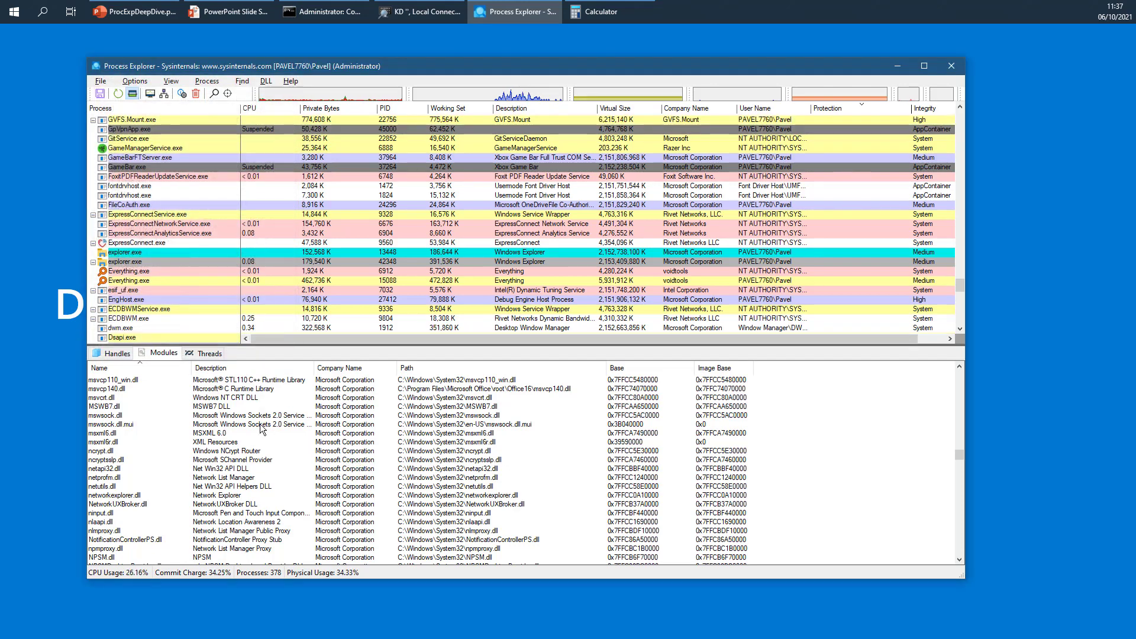
List explorer.exe's open handles sorted by handle value in a taller lower pane and select the HKLM\SOFTWARE\Microsoft\Ole key handle
click(115, 353)
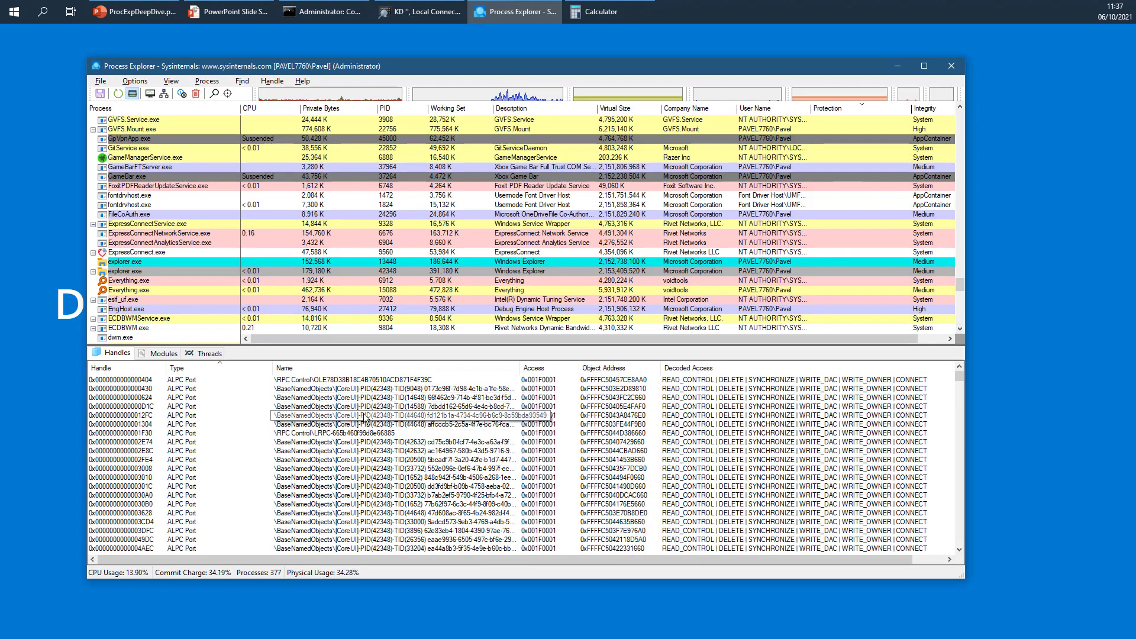
click(145, 369)
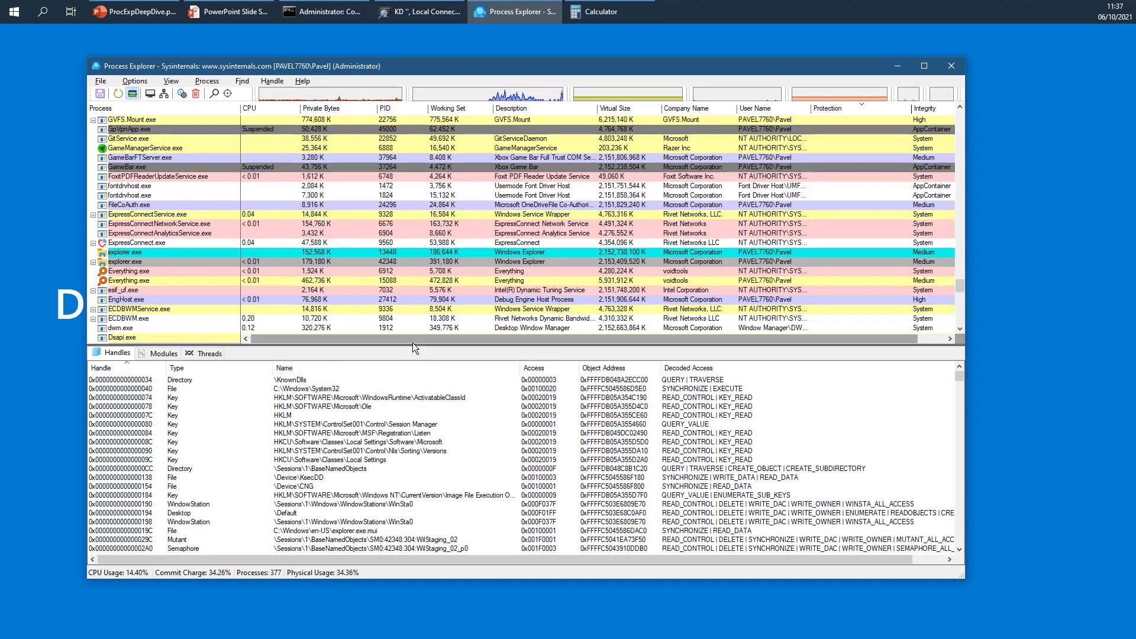
drag(412, 344, 413, 322)
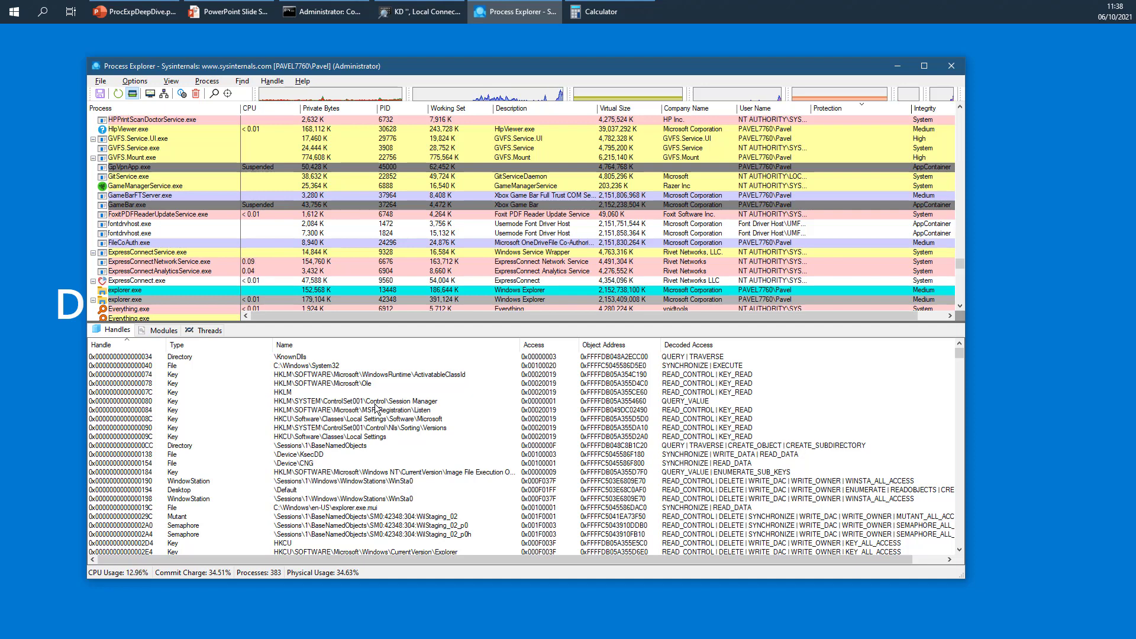
click(129, 401)
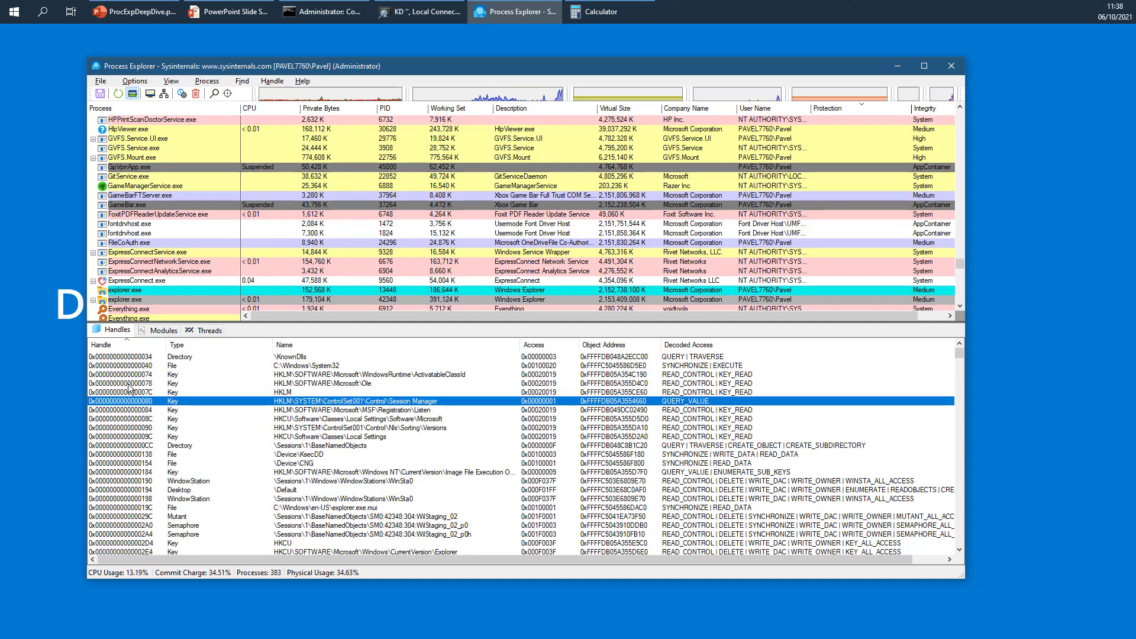
click(127, 375)
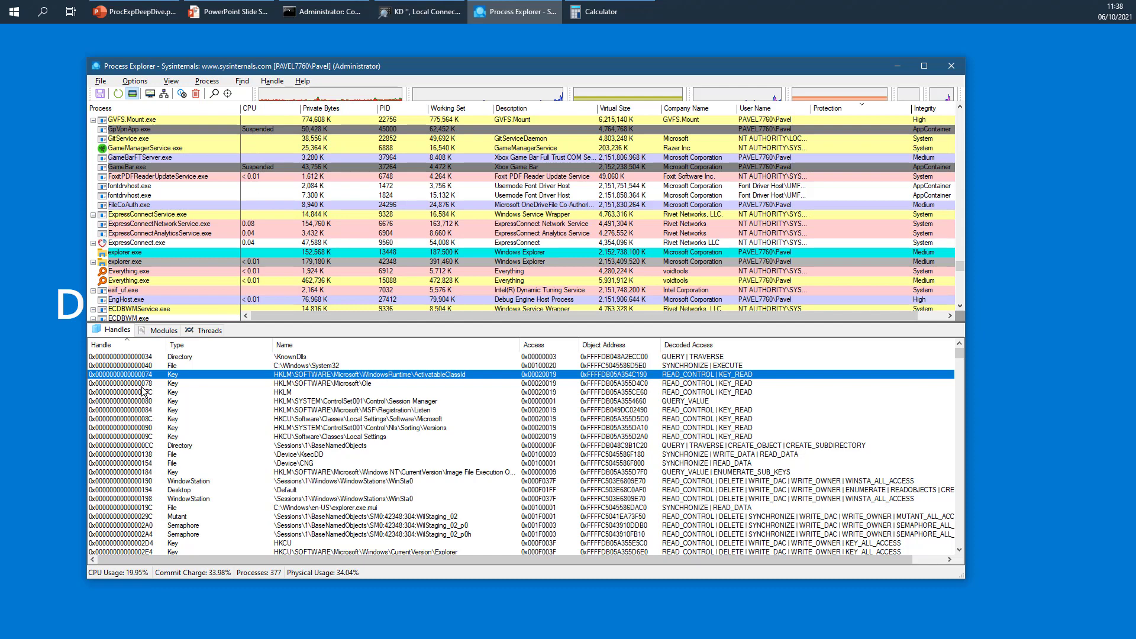
click(151, 385)
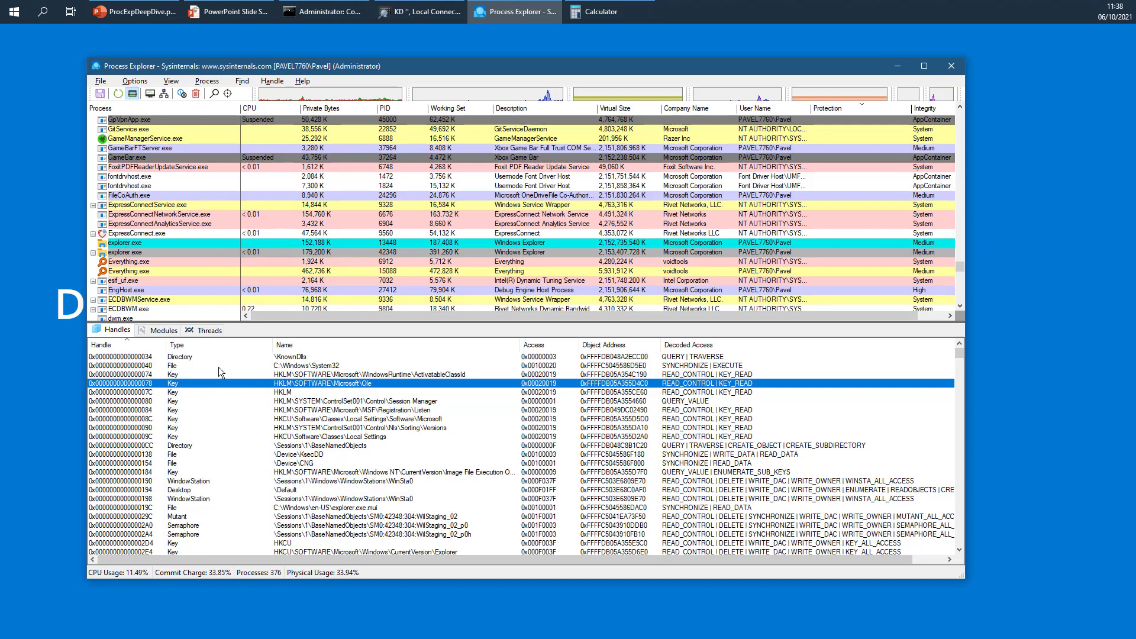
Check which columns are available for the handle view, leaving the current column selection as it is
right_click(317, 349)
click(343, 358)
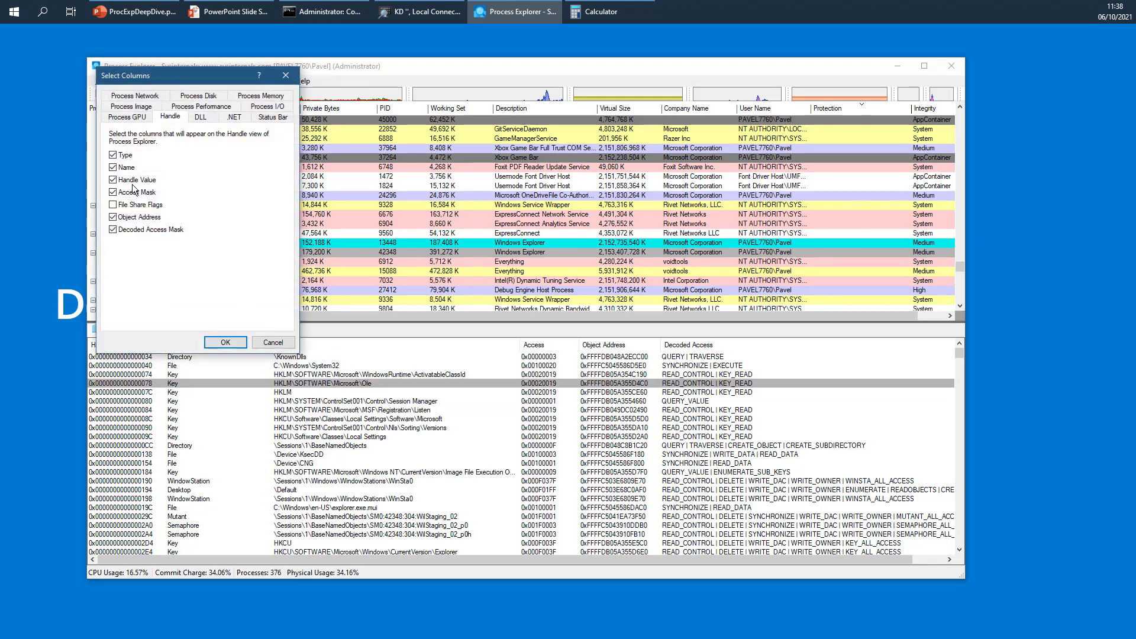
click(287, 80)
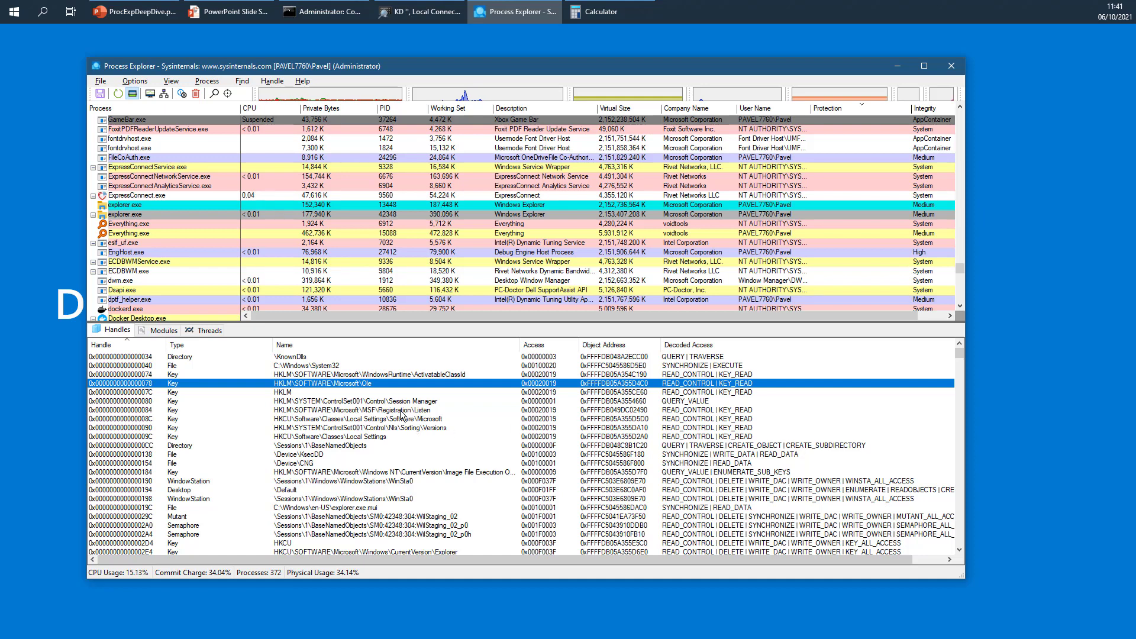
Inspect the properties of the HKLM\SOFTWARE\Microsoft\Ole key handle, copy its object address, and close the properties
double_click(335, 388)
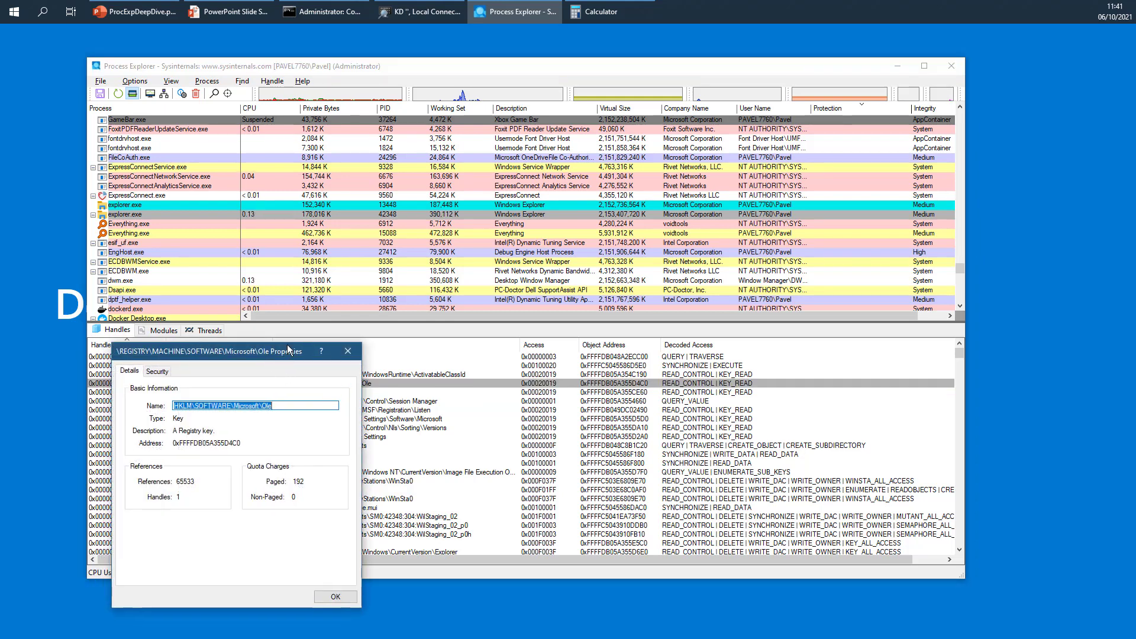
drag(286, 344, 384, 267)
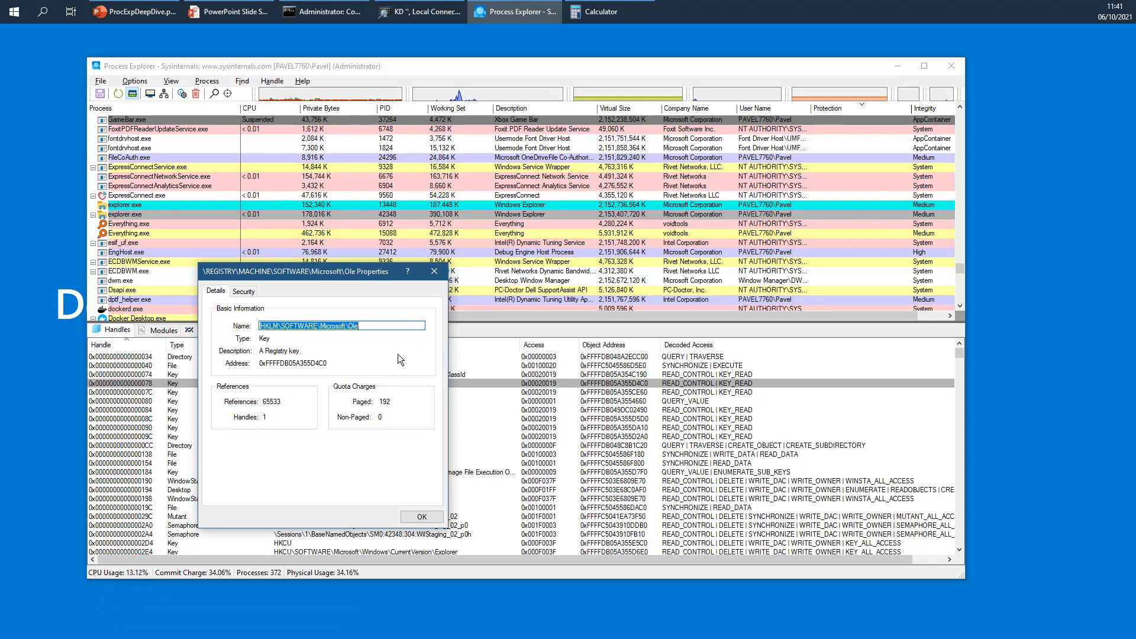
drag(341, 273, 423, 105)
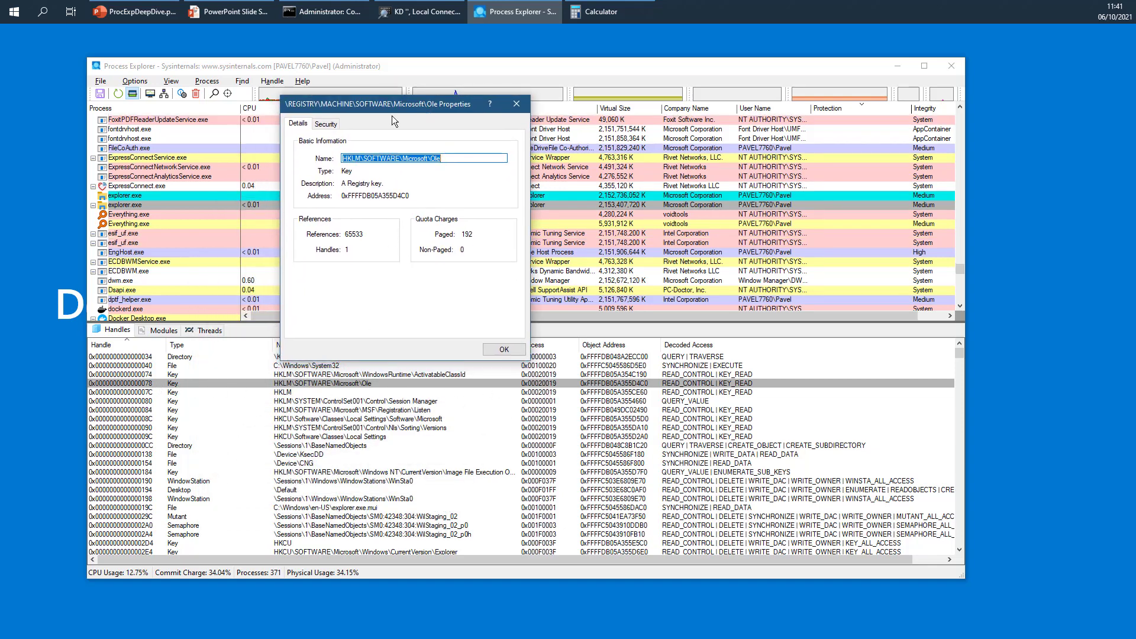
drag(412, 104, 429, 93)
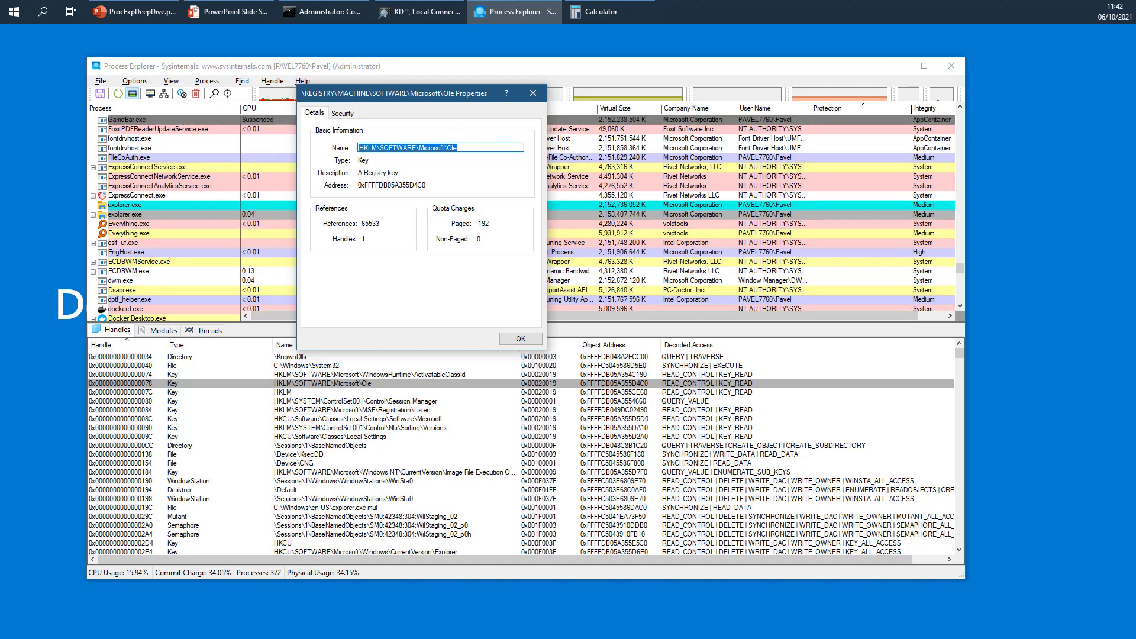
drag(432, 95, 432, 182)
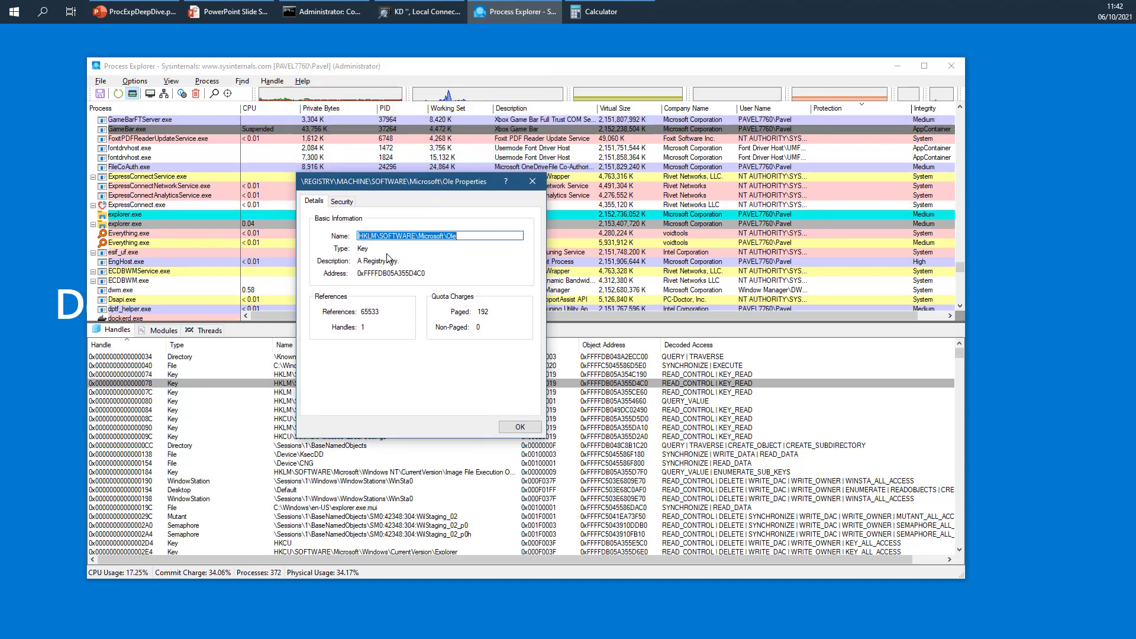
drag(425, 273, 358, 275)
key(ctrl+c)
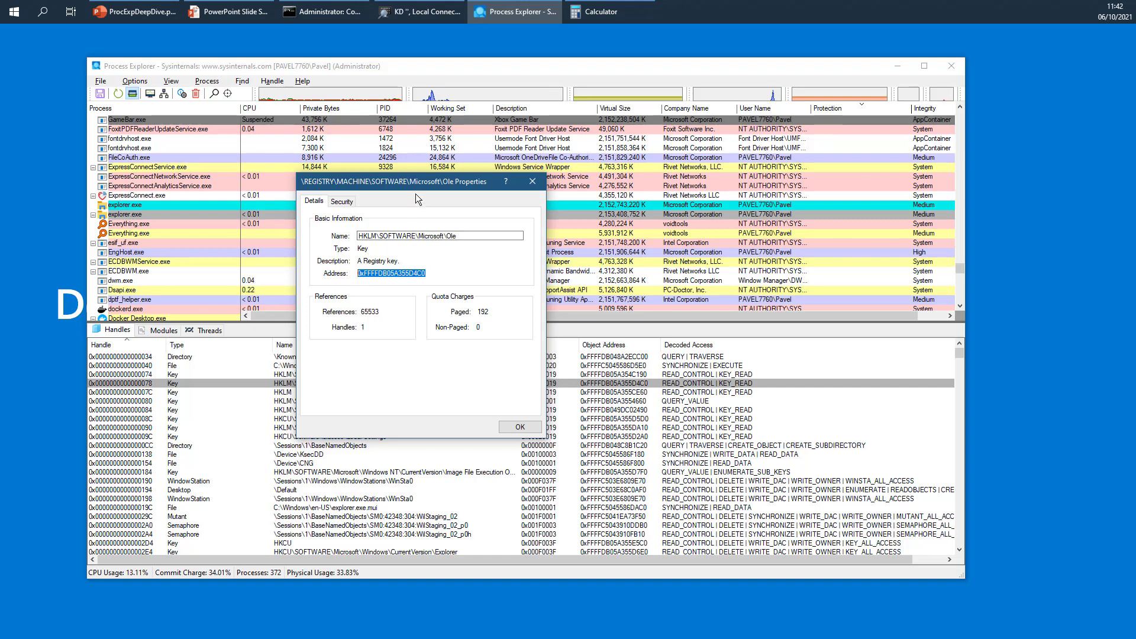
drag(418, 183, 395, 186)
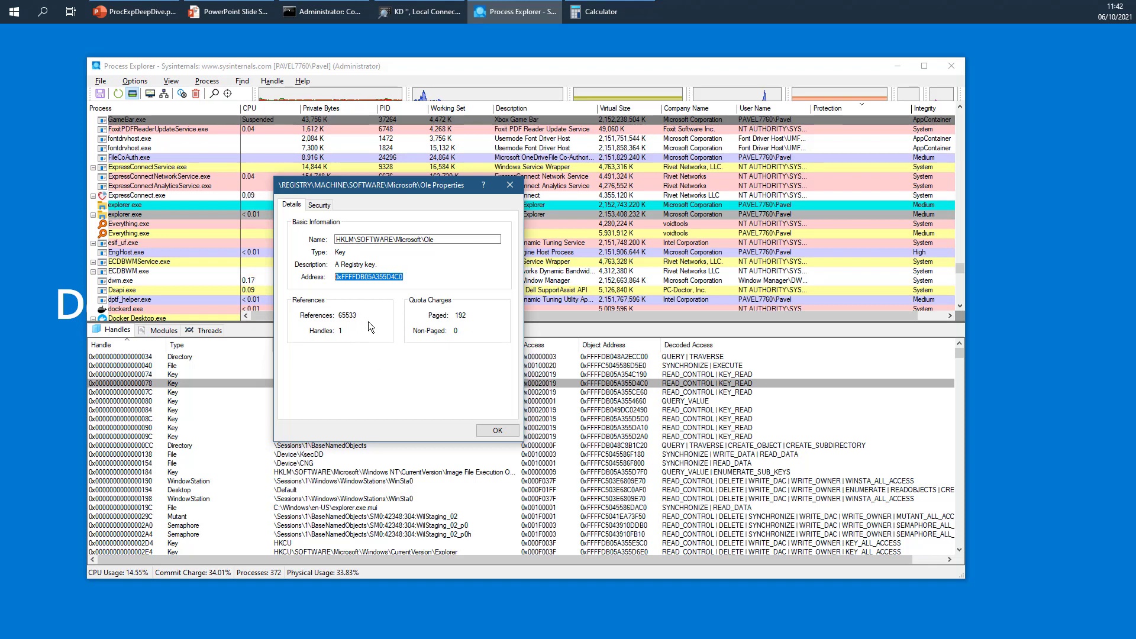
click(497, 430)
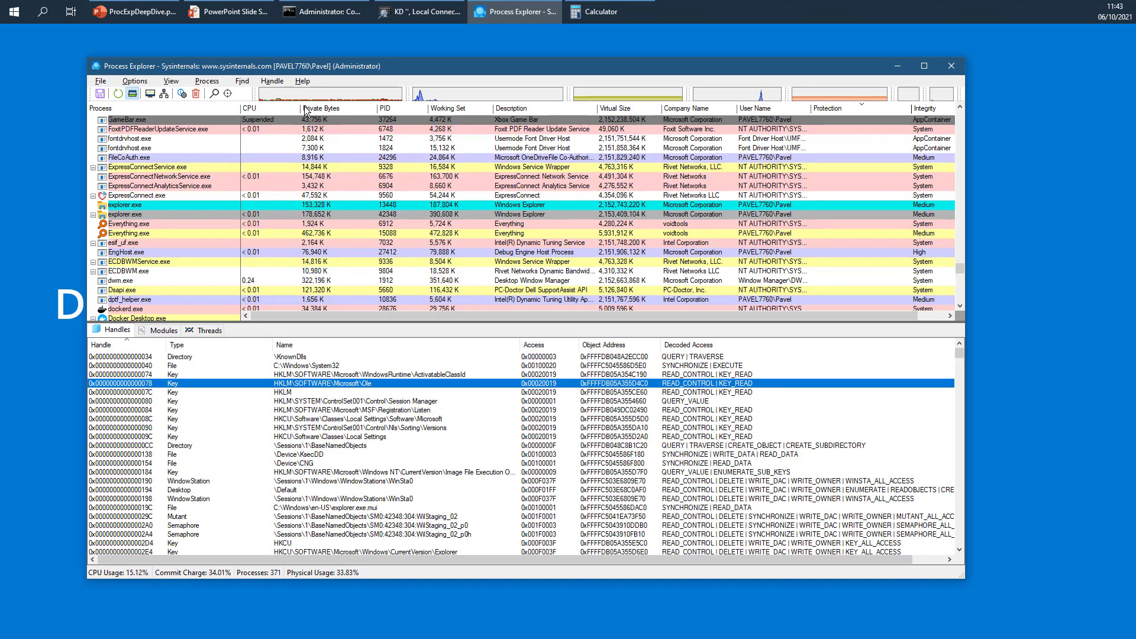
Switch to WinDbg, run !object on the copied address 0xFFFFDB05A355D4C0, and request the true reference count from its PointerCount
click(404, 19)
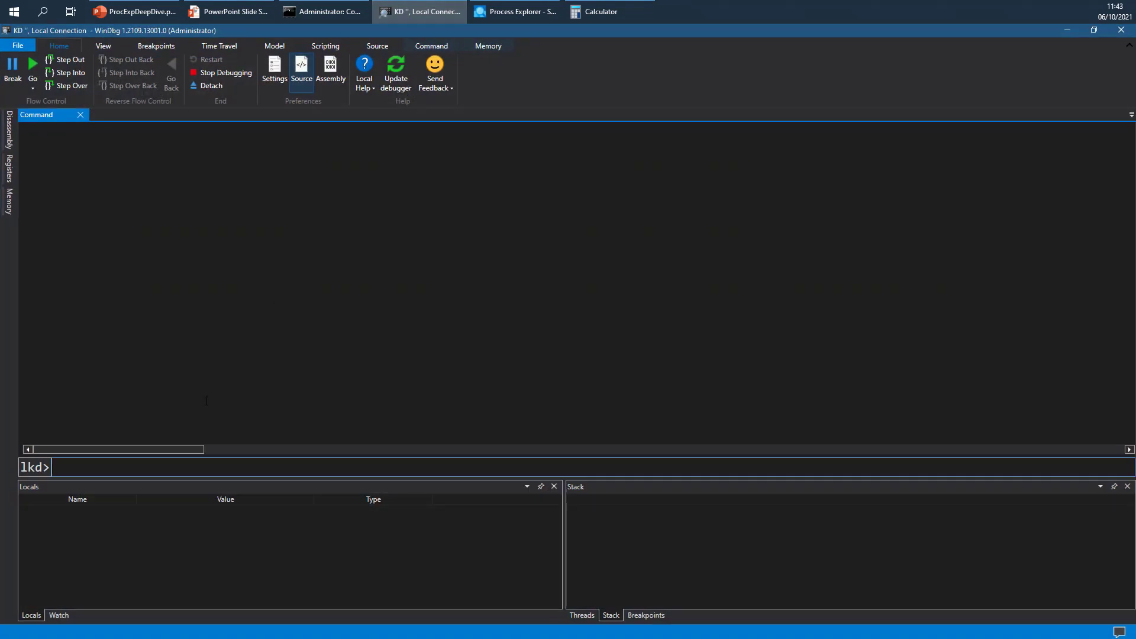
text(!object)
key(ctrl+v)
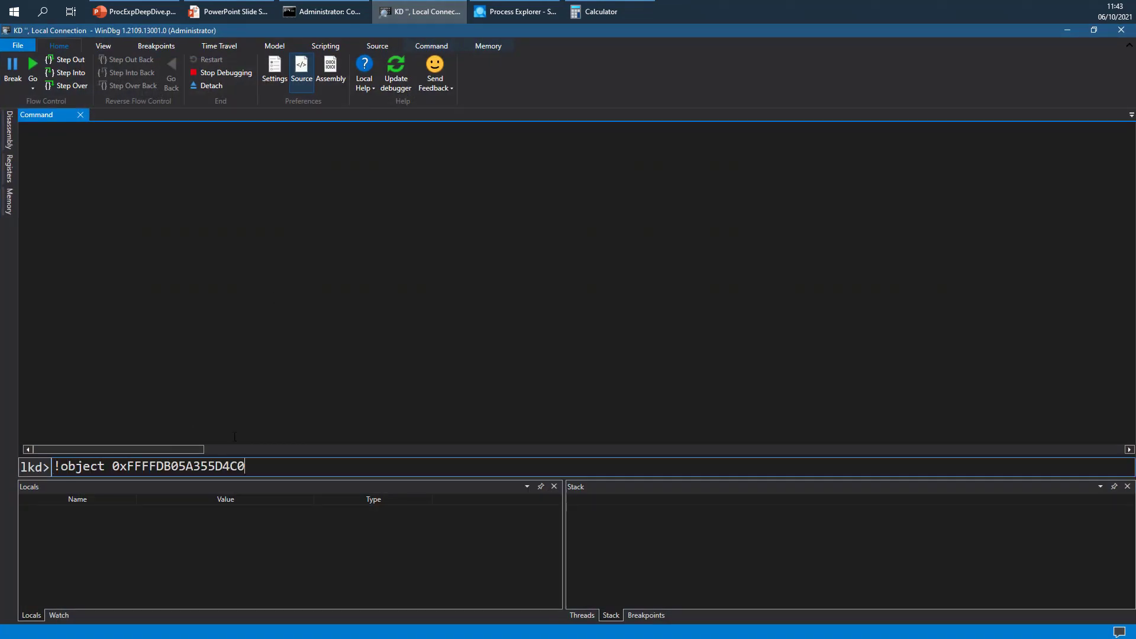
key(Return)
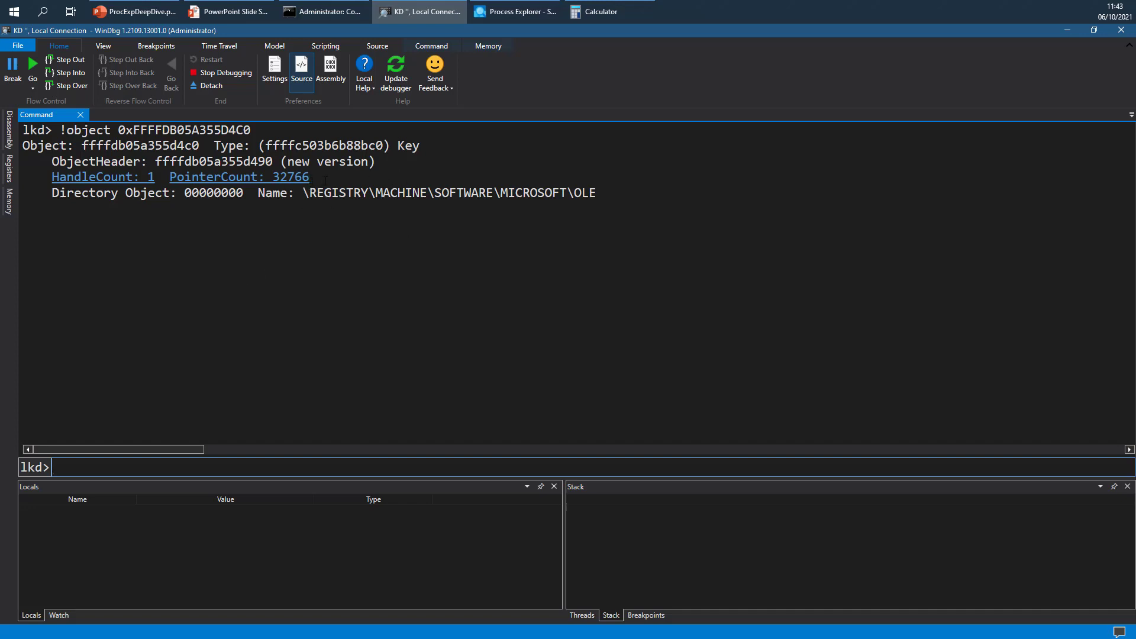
click(282, 179)
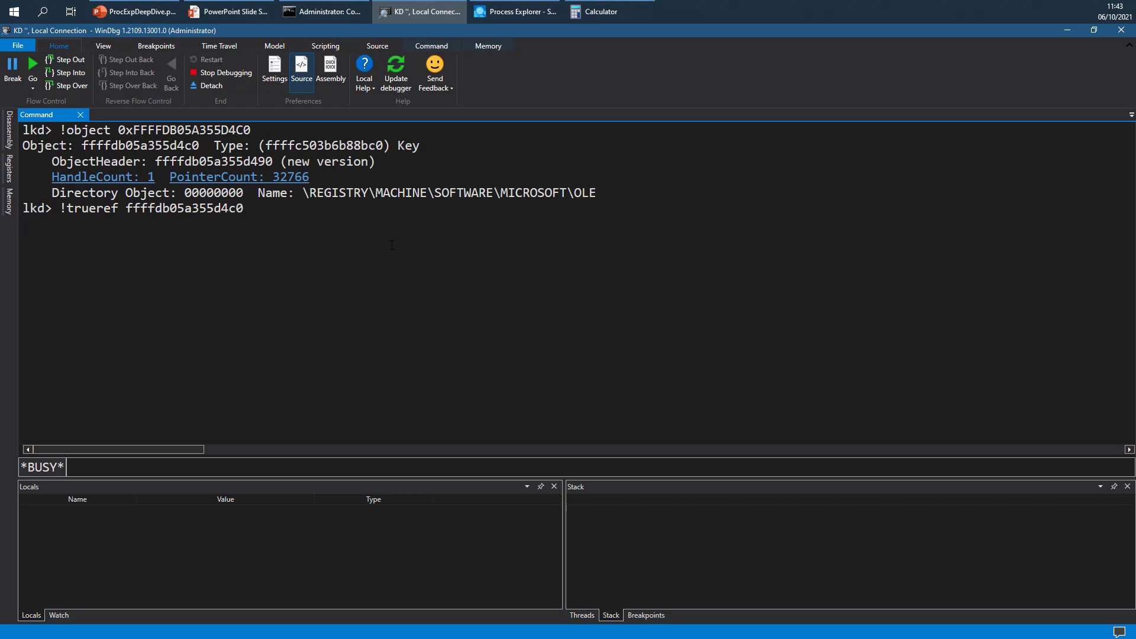
Return to Process Explorer and view the modules of the protected processes csrss.exe, svchost.exe and SecurityHealthService.exe
click(1067, 30)
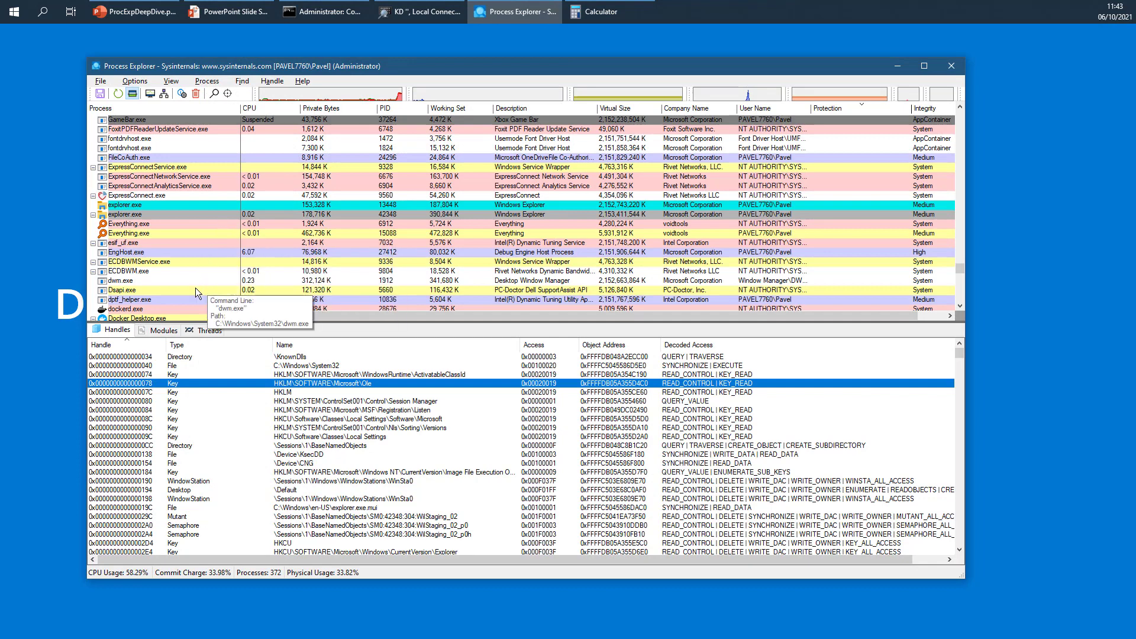
click(164, 330)
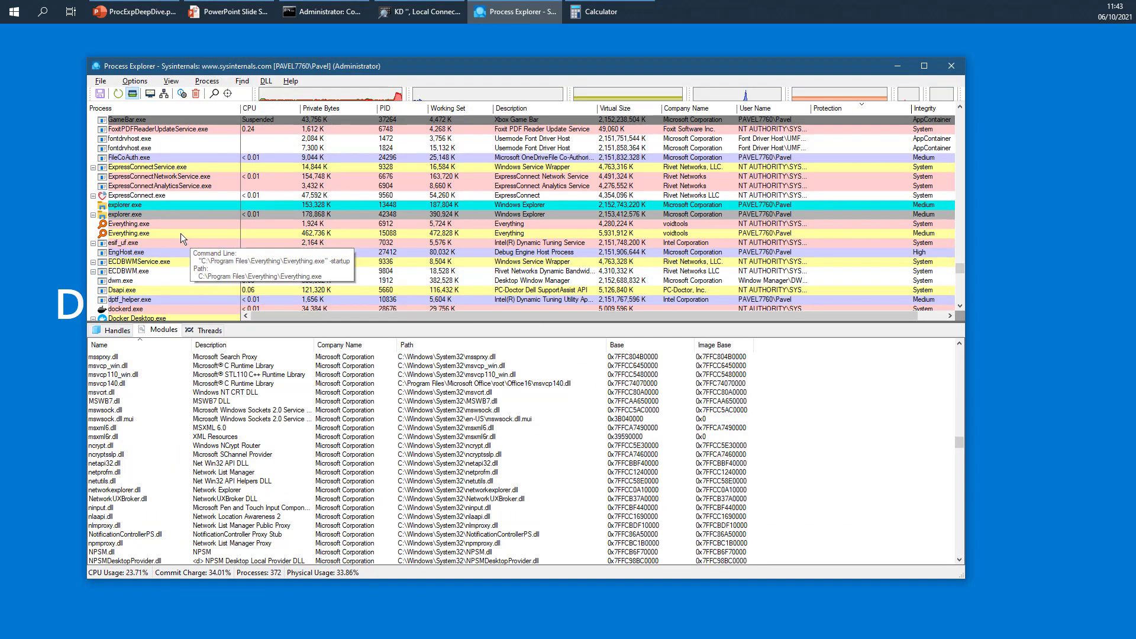
click(181, 233)
key(Home)
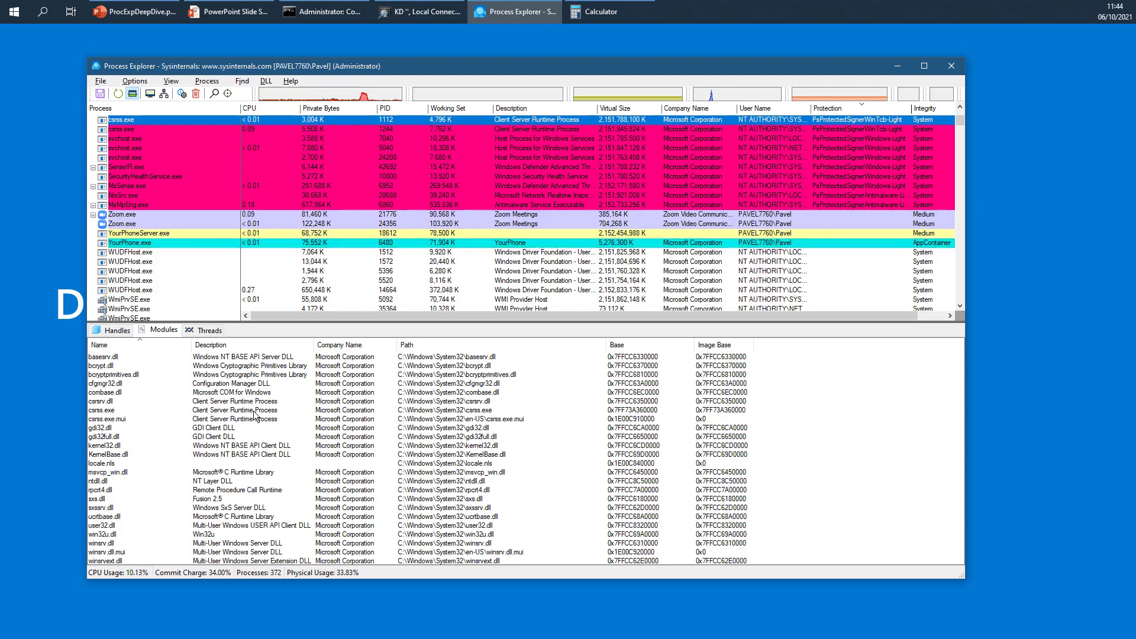
click(201, 159)
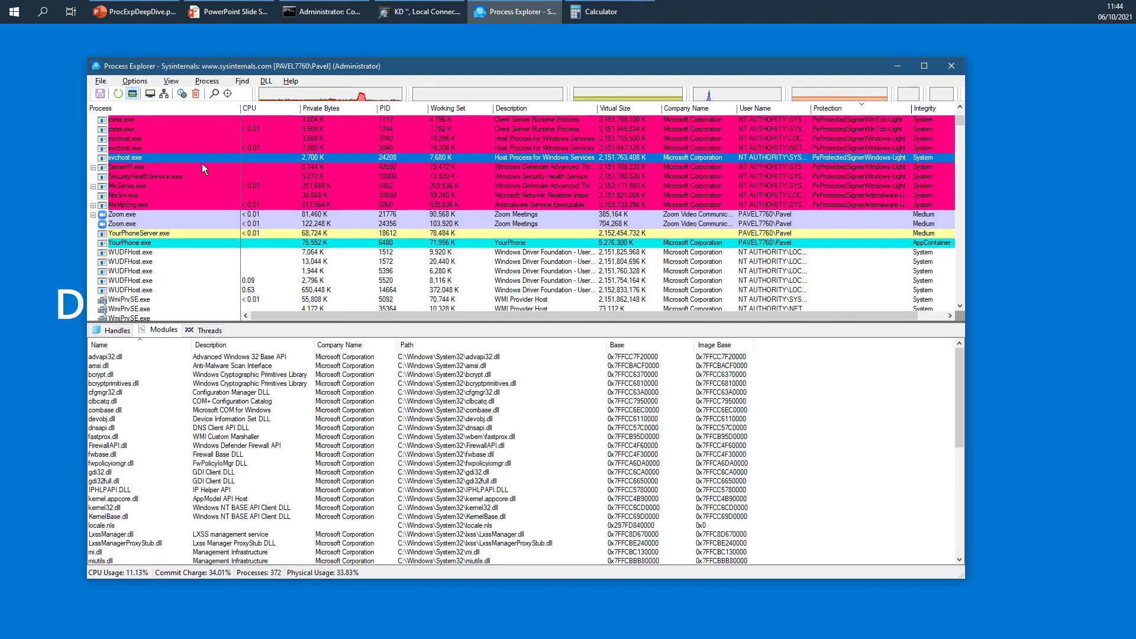
click(201, 172)
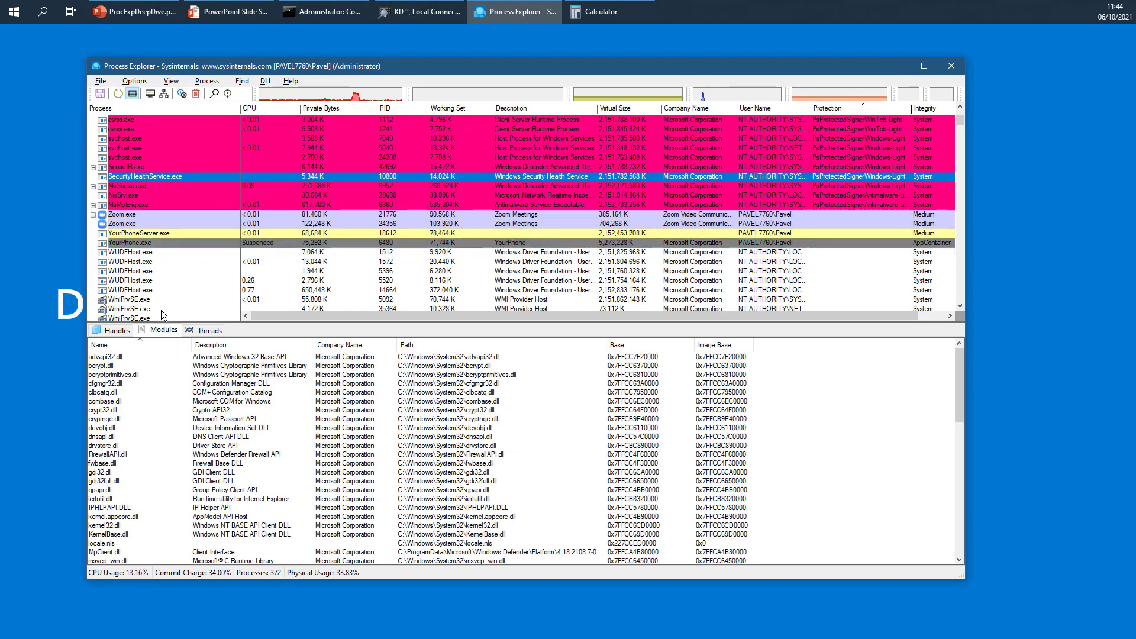
Go back to the second explorer.exe process in the list and show its handles
click(169, 280)
key(e)
scroll(168, 268, down, 3)
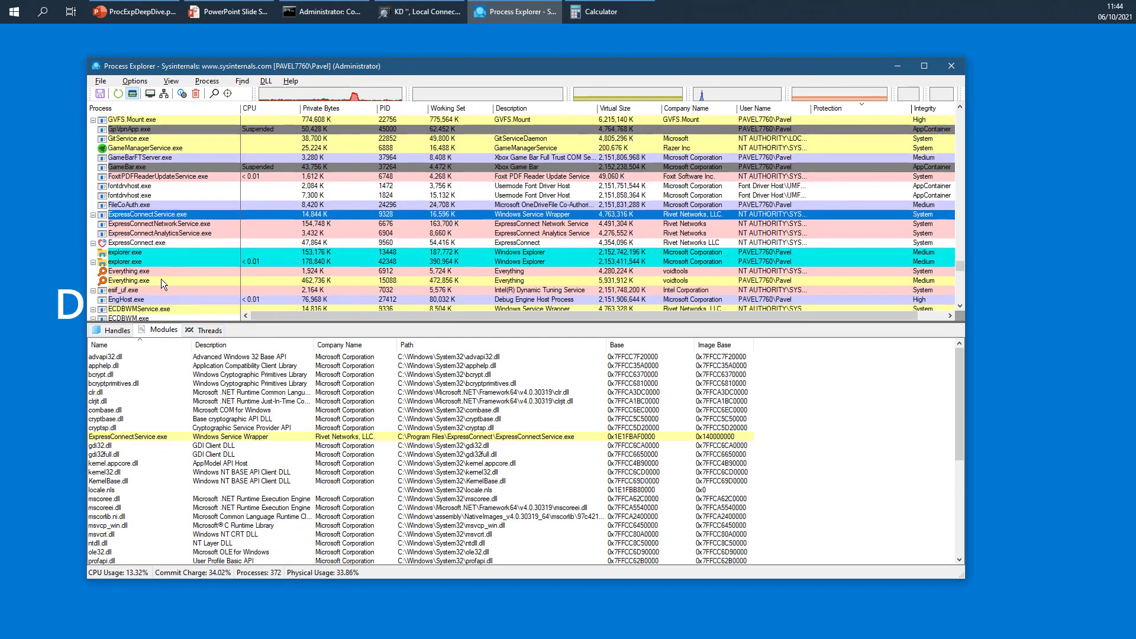
click(116, 330)
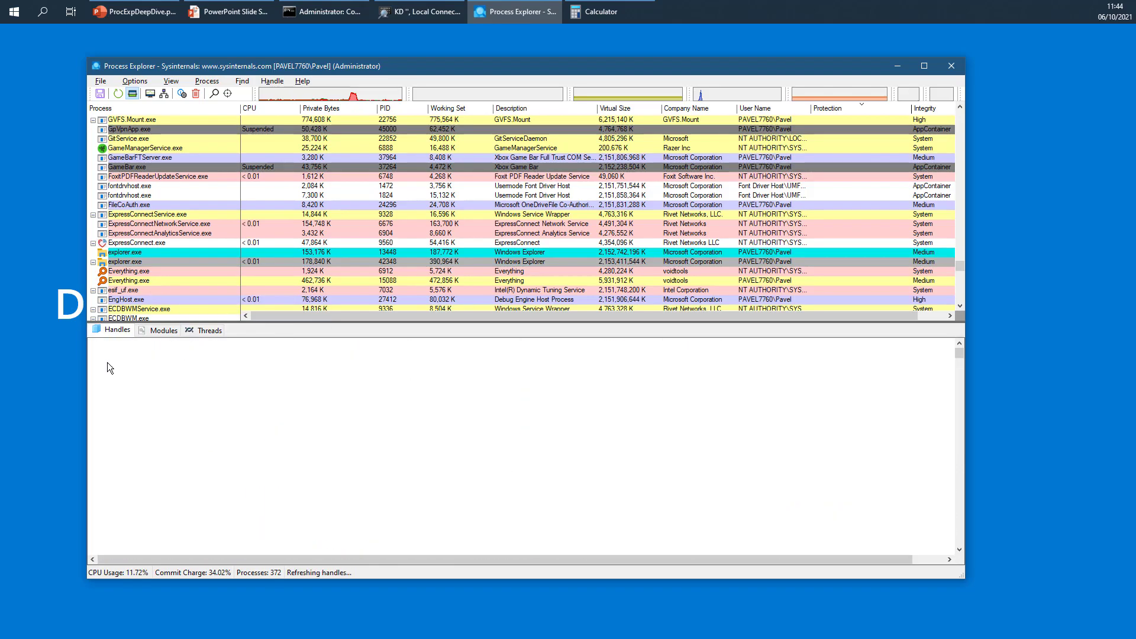
Check RealPointerCount in WinDbg's !trueref output, and return to Process Explorer to select explorer.exe's Session Manager key handle
key(alt+Tab)
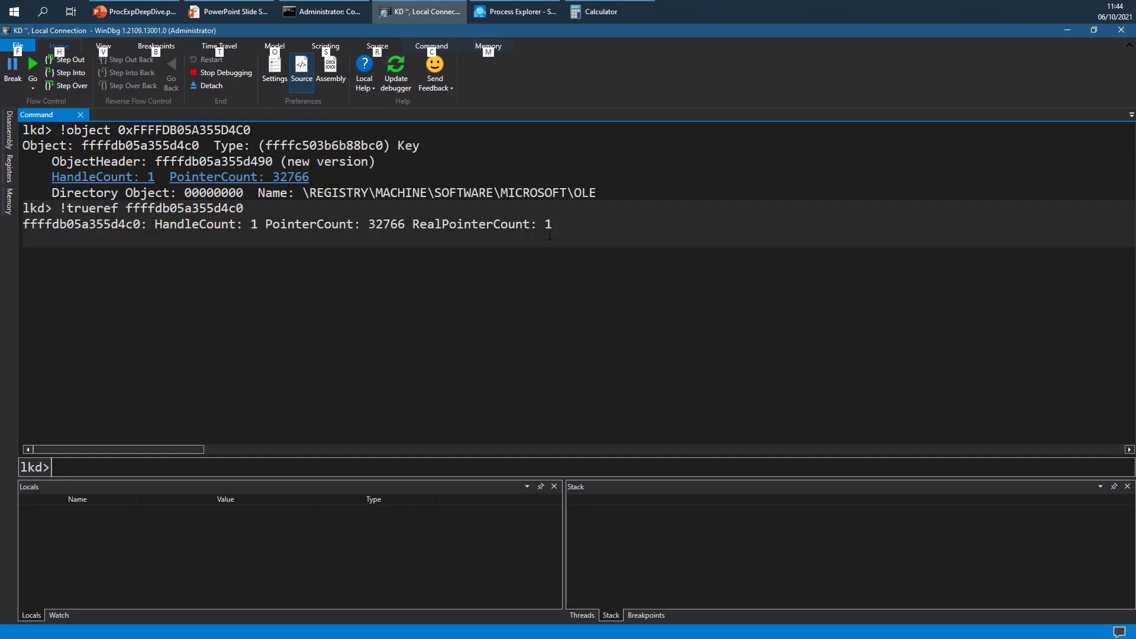
drag(552, 231, 419, 230)
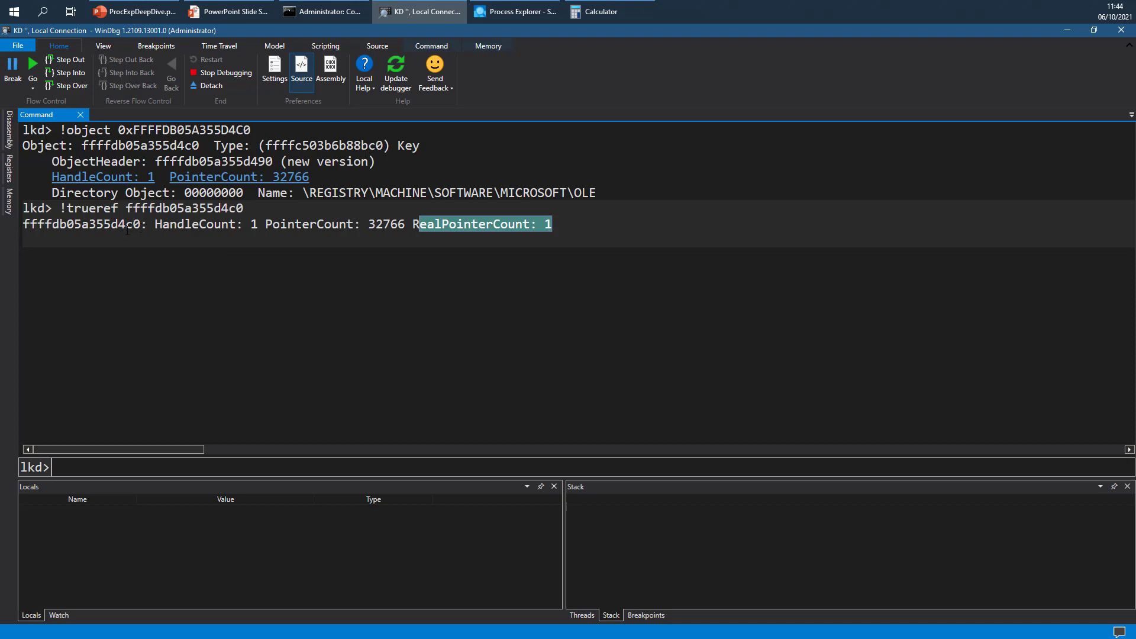
click(1061, 29)
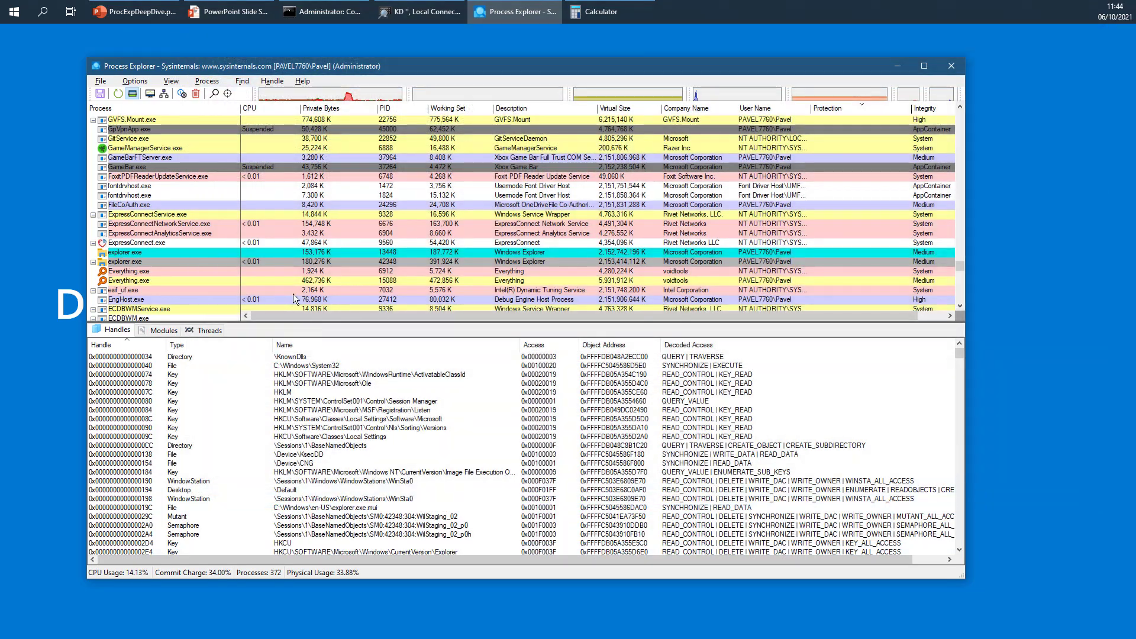
click(329, 402)
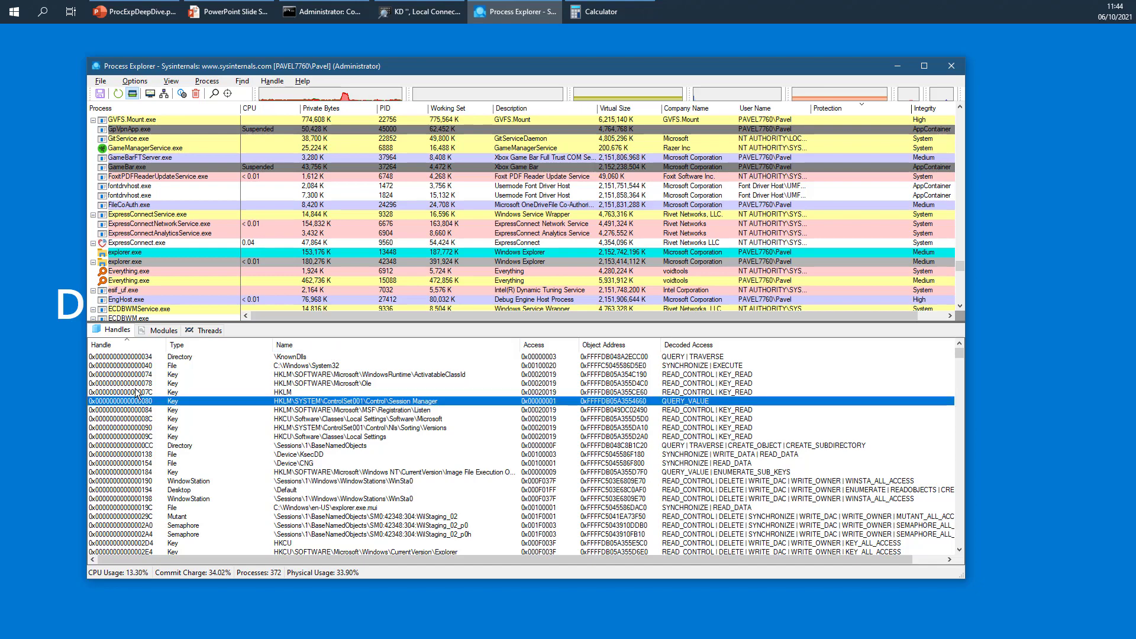
Look through explorer.exe's handles, select the ActivatableClassId key handle, and turn on the display of unnamed handles and mappings
scroll(142, 402, down, 8)
scroll(142, 404, up, 8)
click(319, 376)
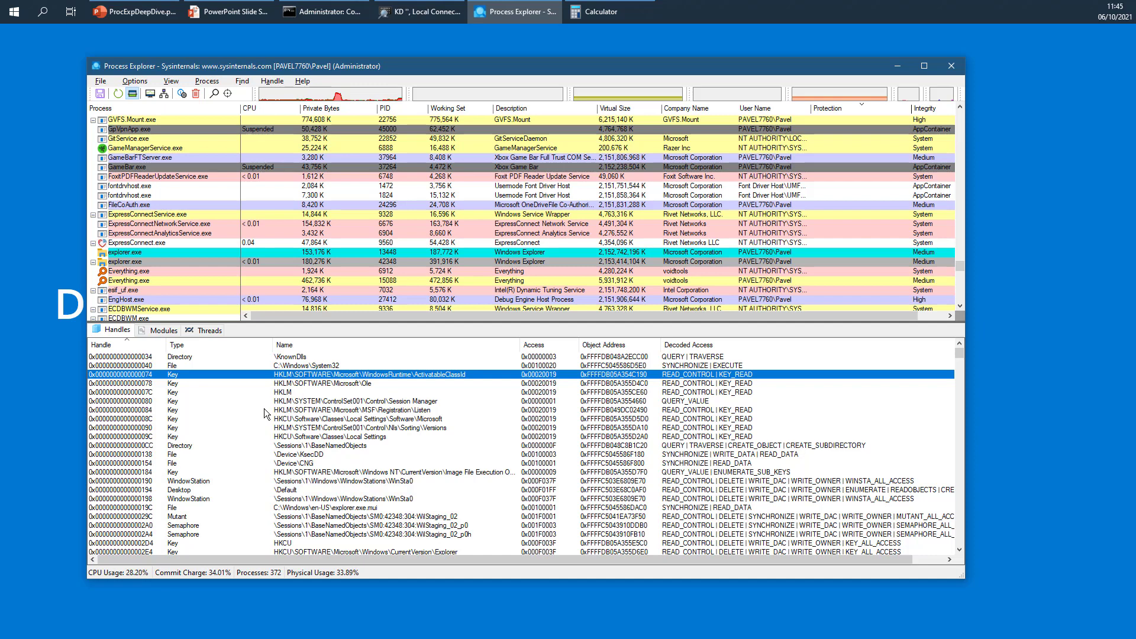
click(171, 81)
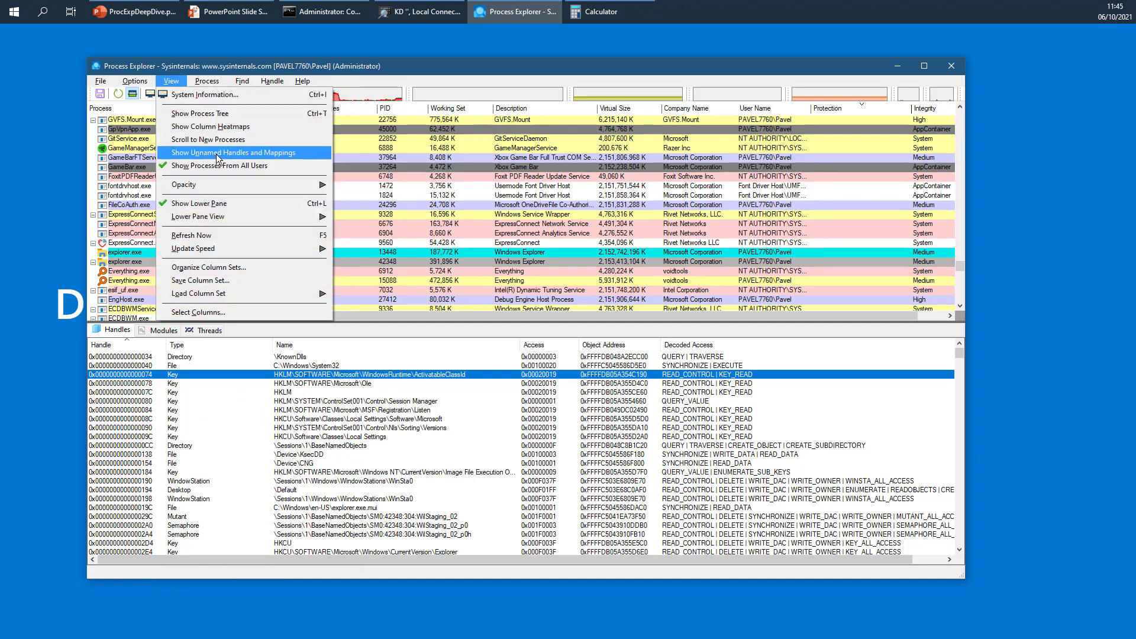
click(245, 153)
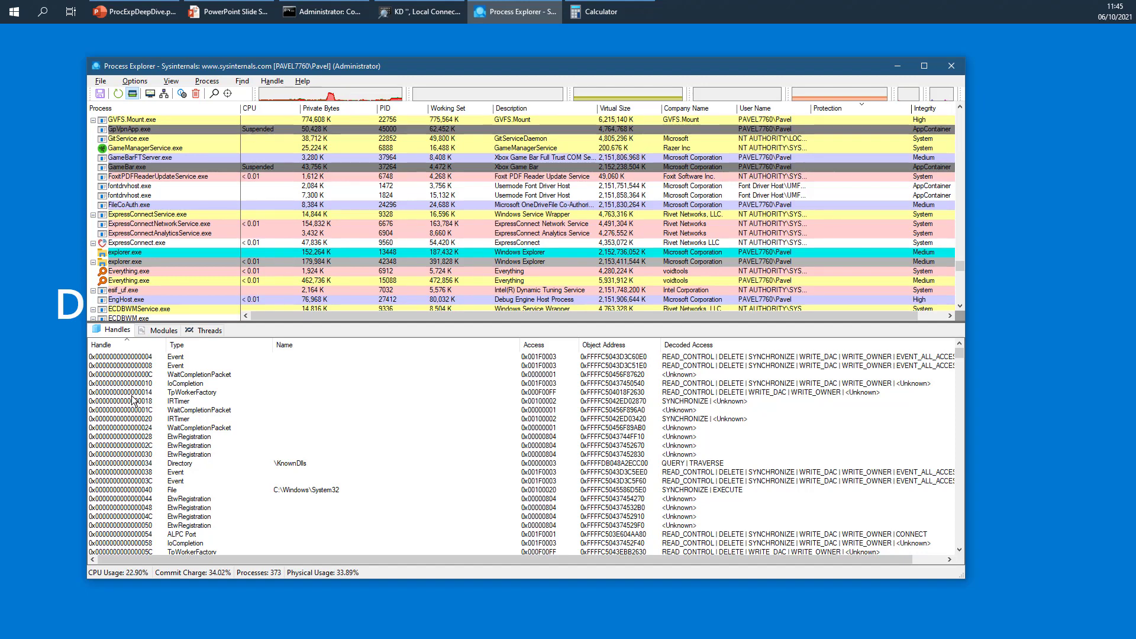
Examine the unnamed Event, WaitCompletionPacket and IoCompletion handles, and select the \KnownDlls directory handle
click(139, 358)
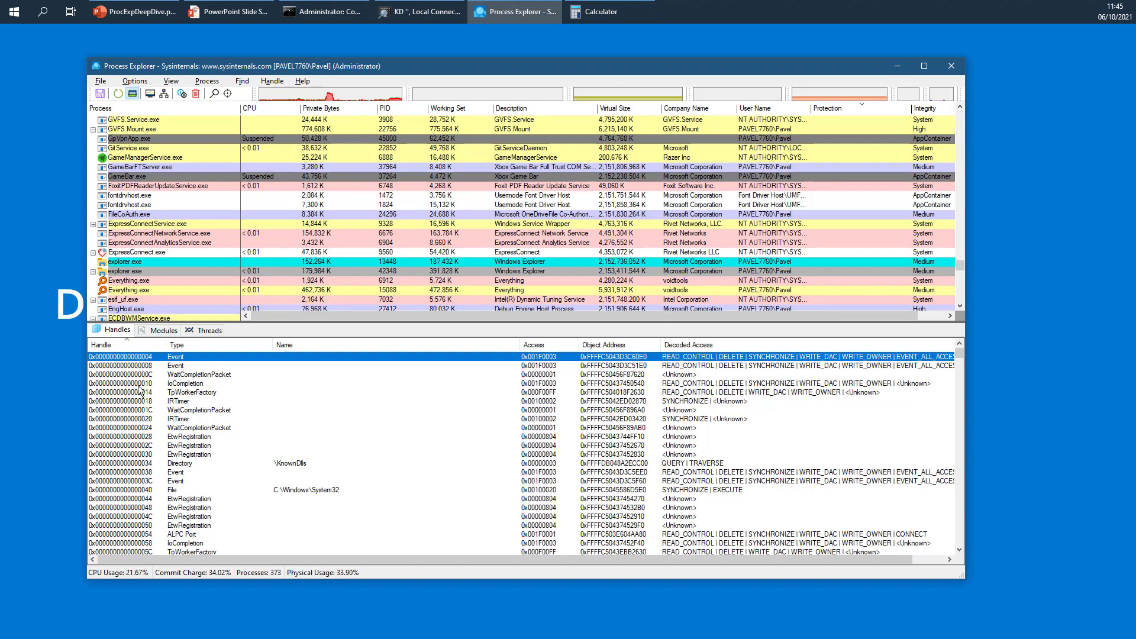
click(141, 367)
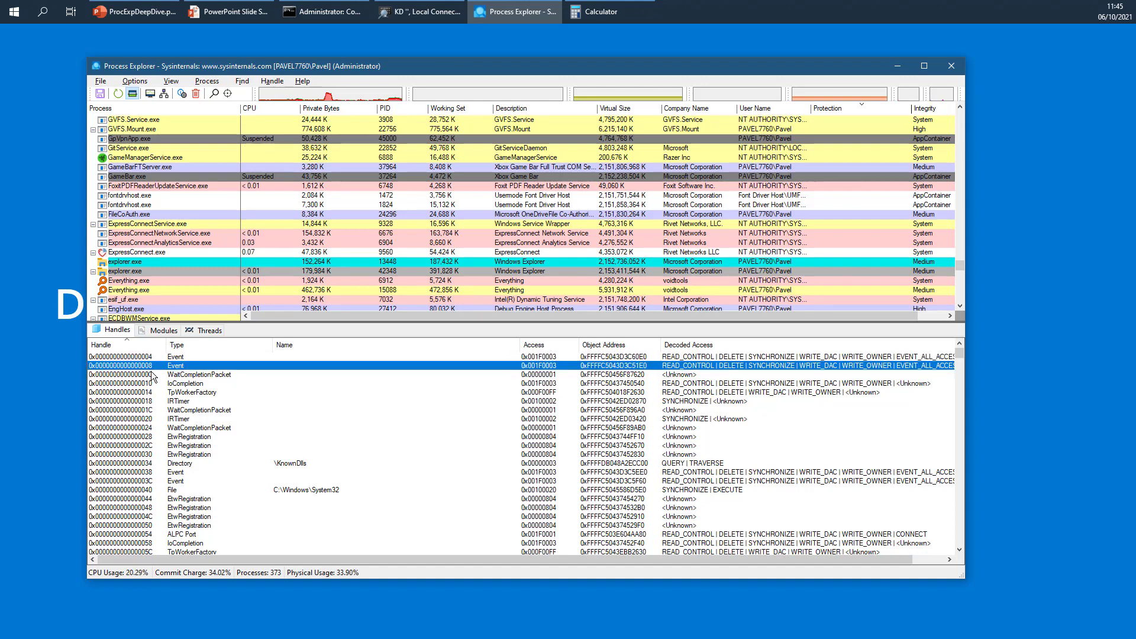
key(Up)
click(224, 374)
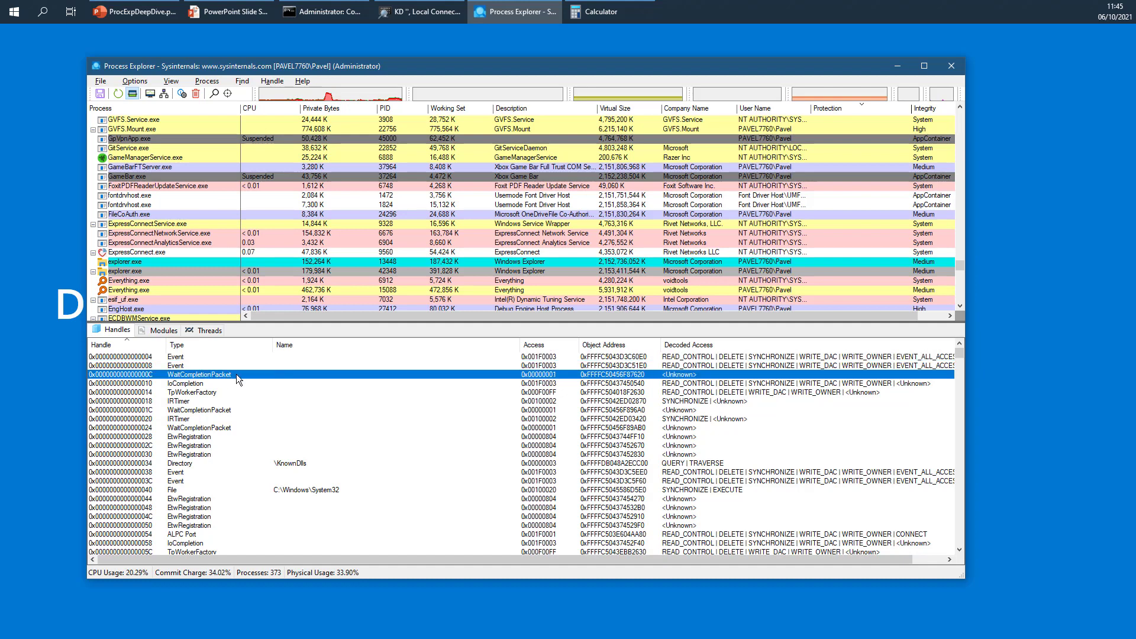
click(252, 383)
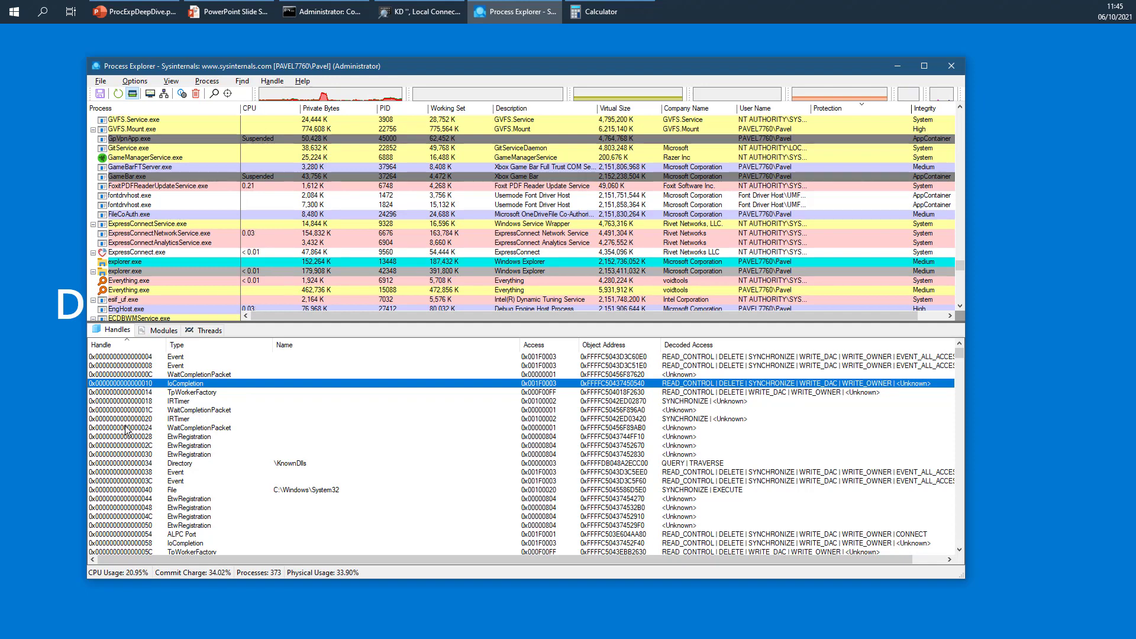
scroll(130, 434, down, 2)
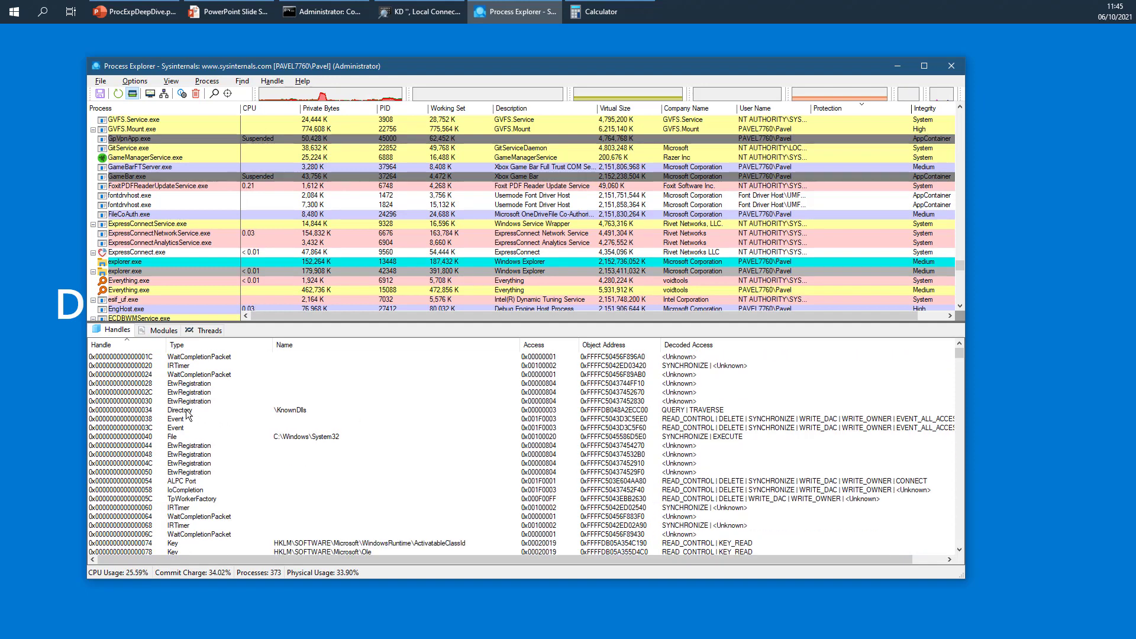
click(157, 411)
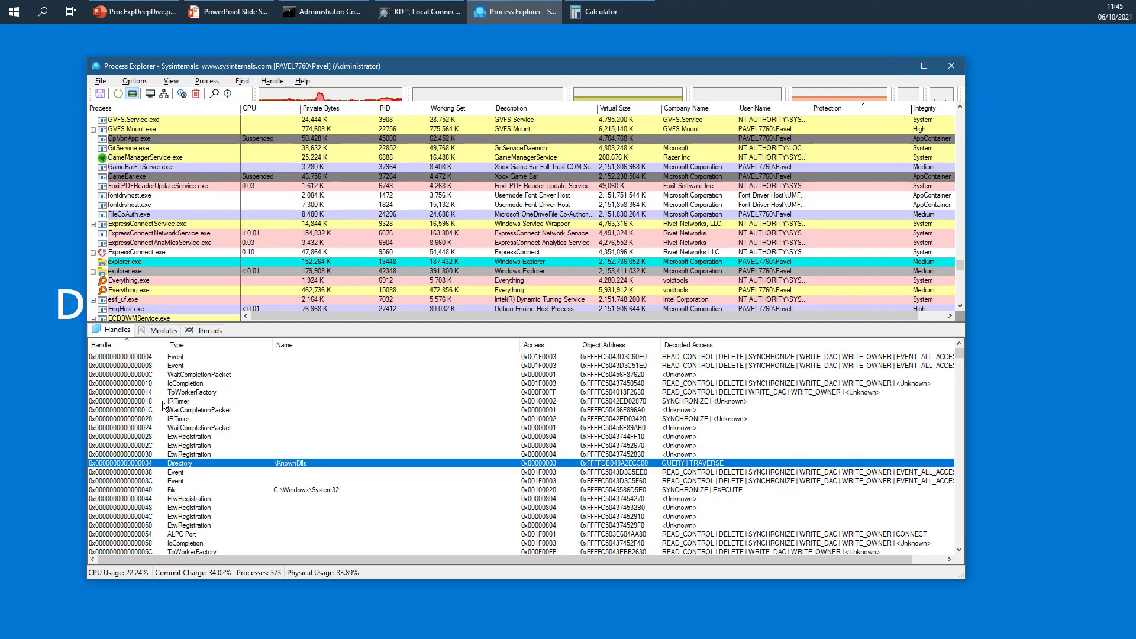
Turn off the display of unnamed handles and mappings, and select the MSF\Registration\Listen key handle
click(172, 83)
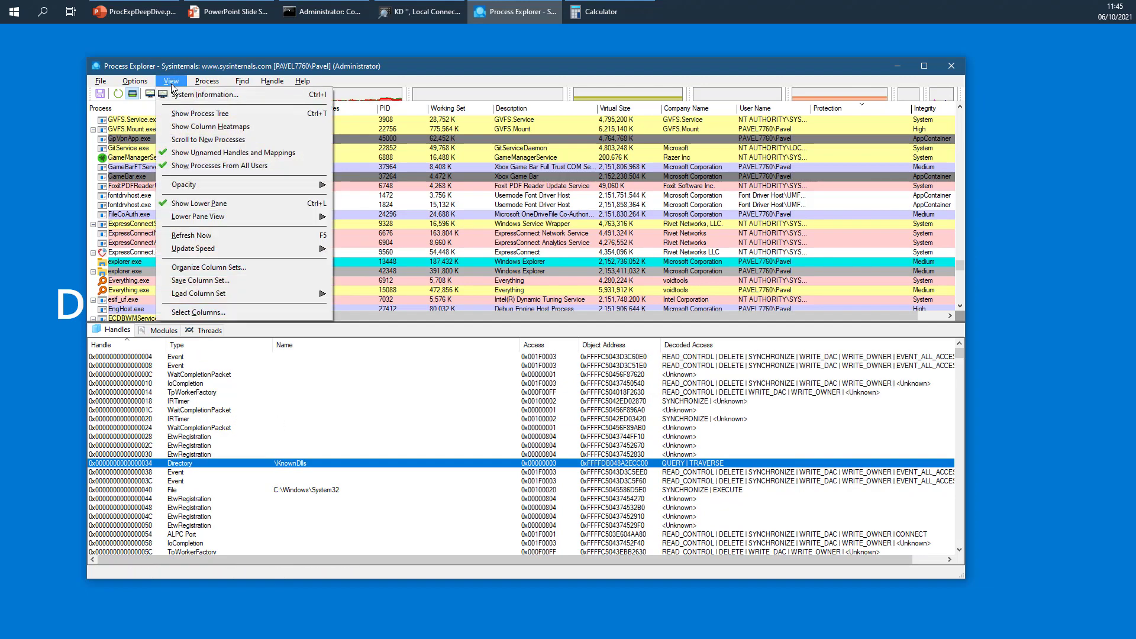
click(197, 153)
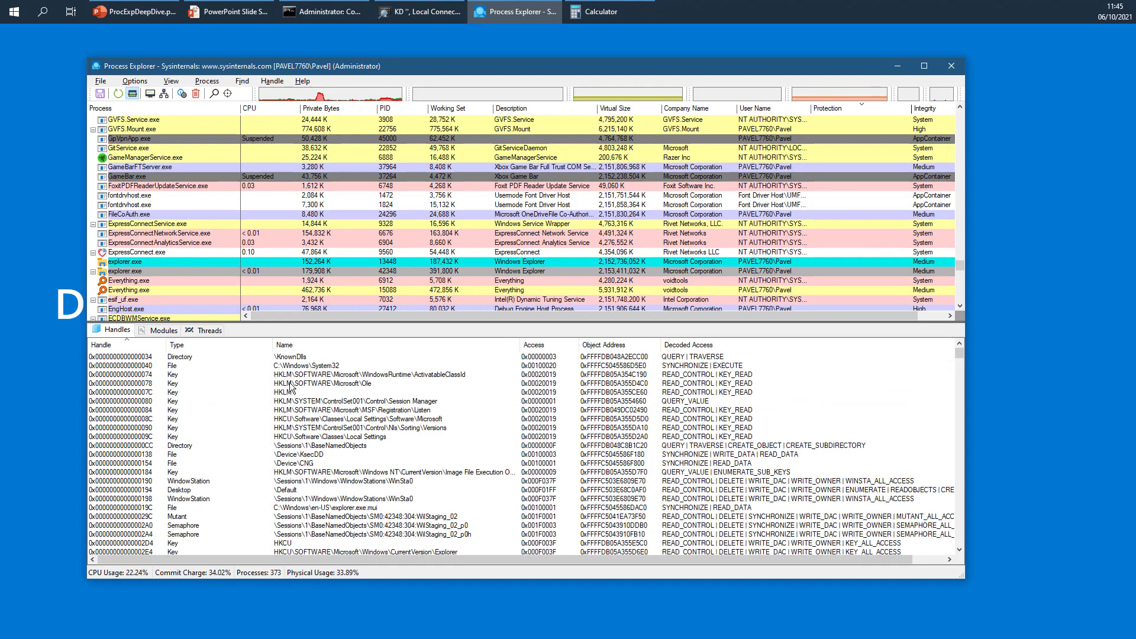
click(318, 392)
click(324, 410)
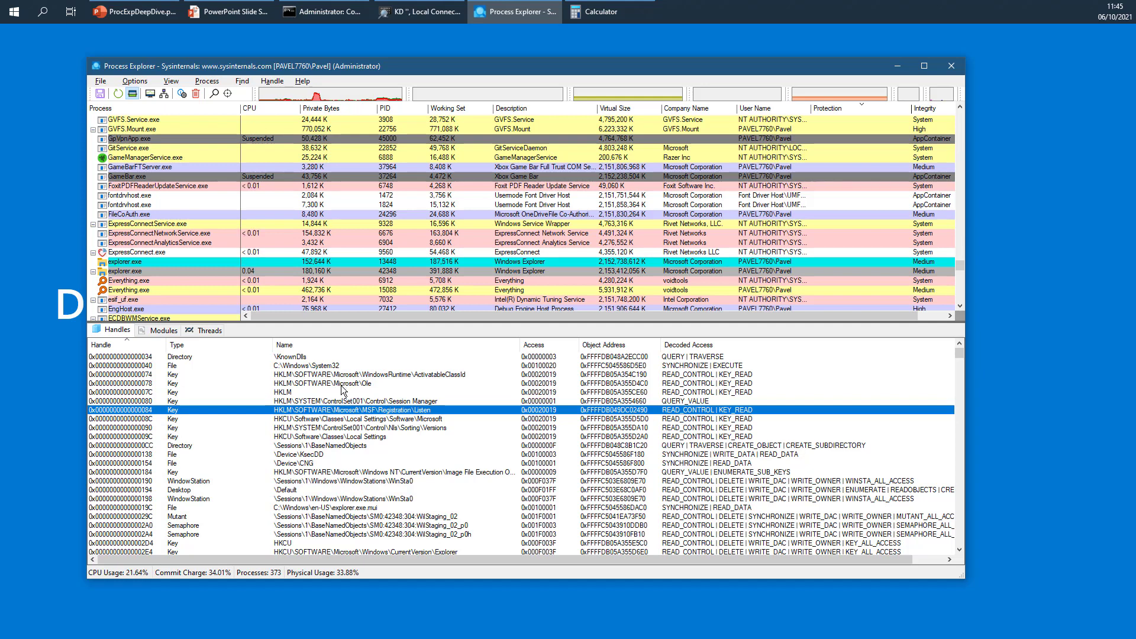
Look through explorer.exe's named objects, selecting the __ComCatalogCache__ section, MaximumCommitCondition event, WilError_03_p0 semaphore and WilError_03 mutant handles
scroll(369, 414, down, 6)
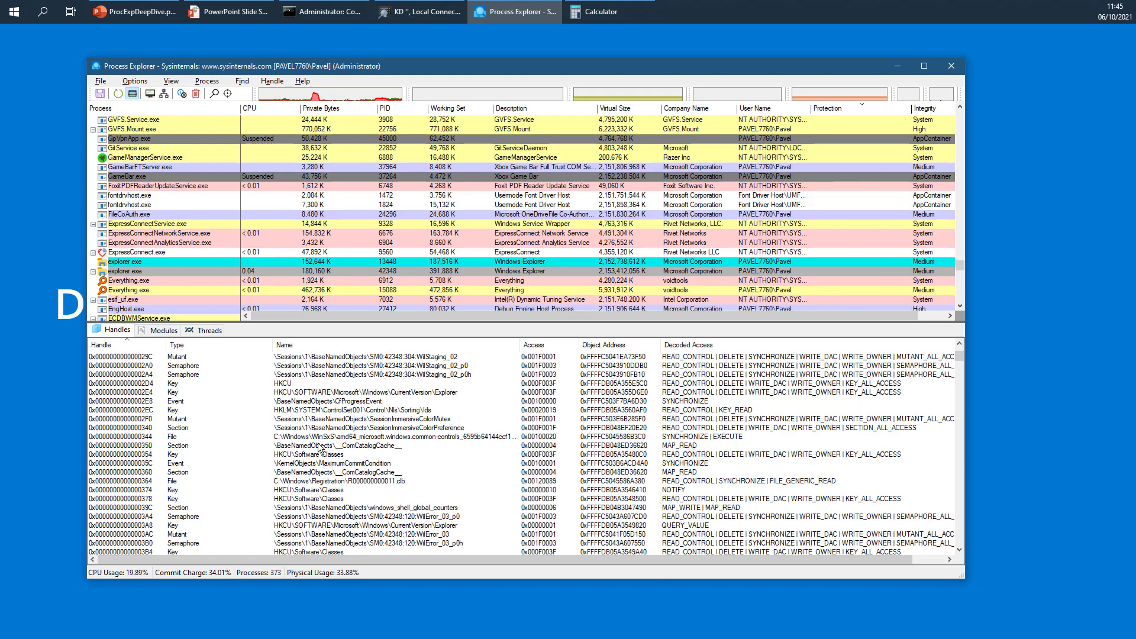
click(320, 446)
click(322, 463)
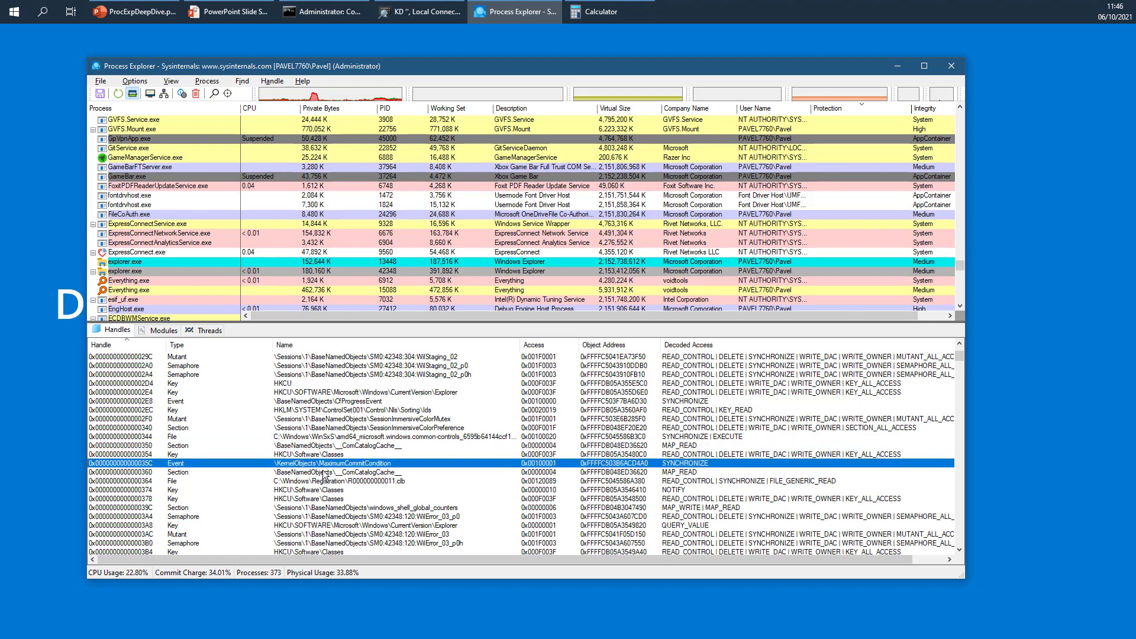
click(322, 517)
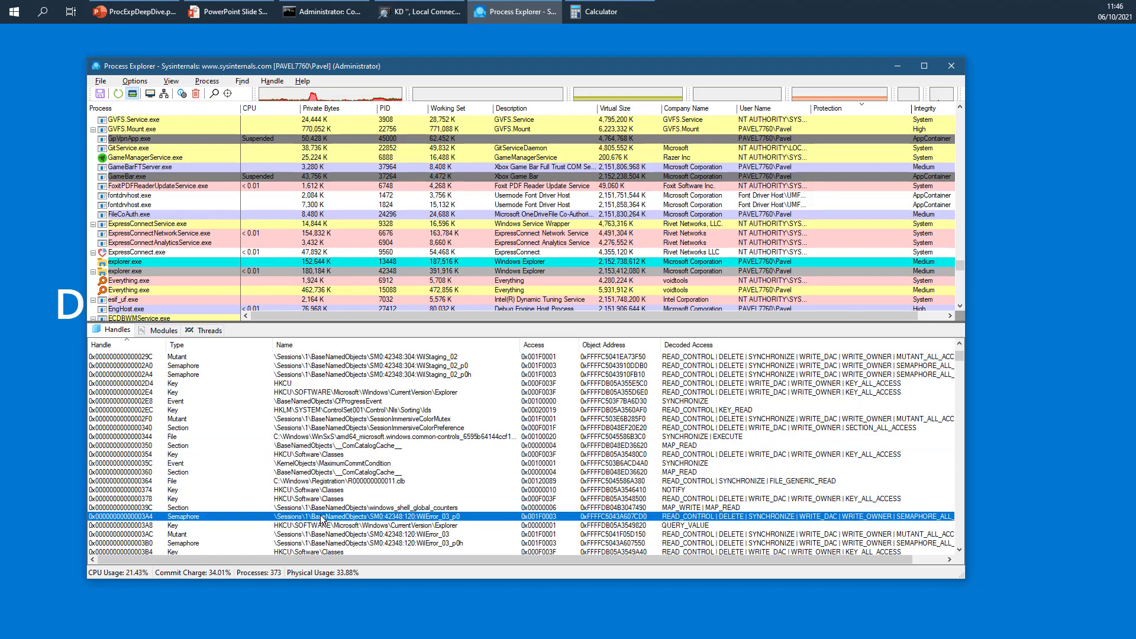
click(325, 535)
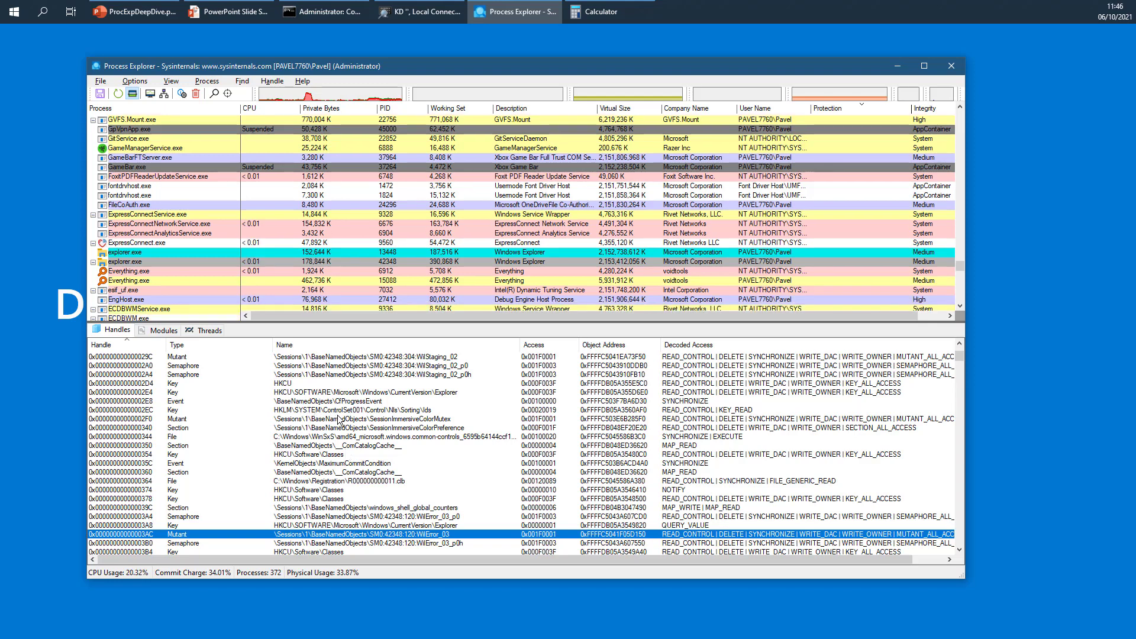
Sort explorer.exe's handles by type and select the first Teams.exe process handle
click(205, 346)
scroll(220, 406, down, 10)
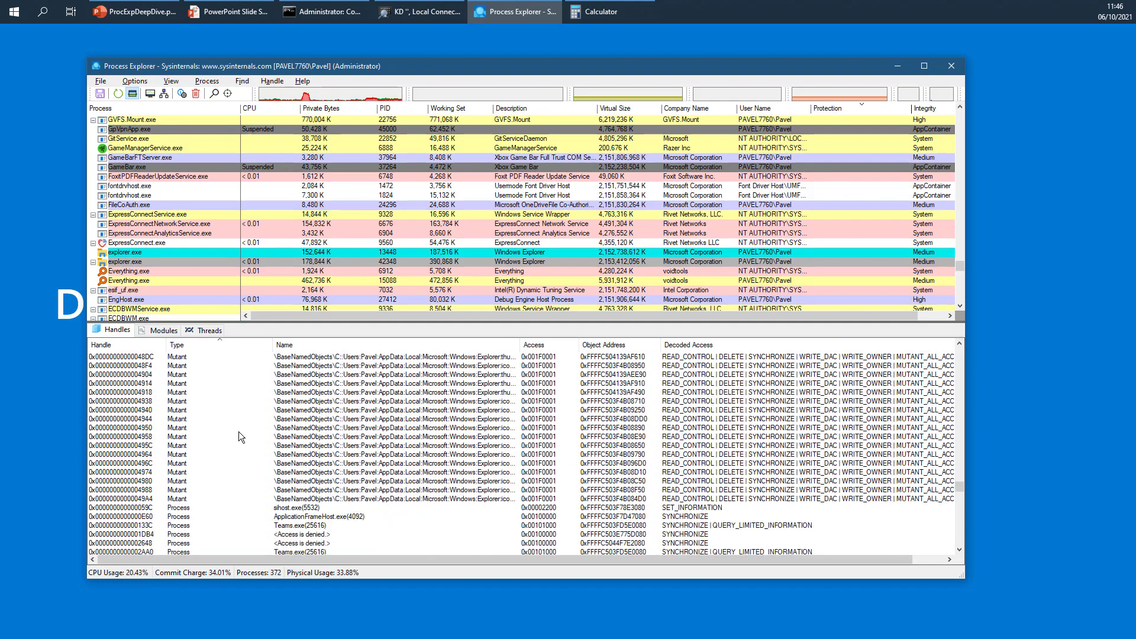
click(239, 432)
scroll(239, 431, down, 10)
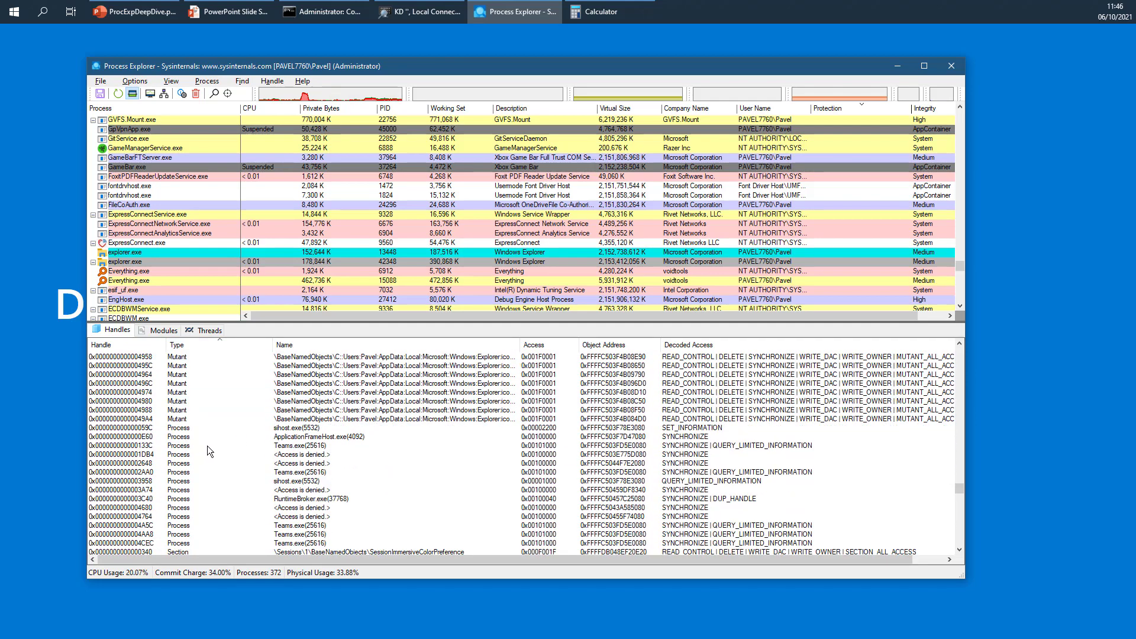
click(207, 445)
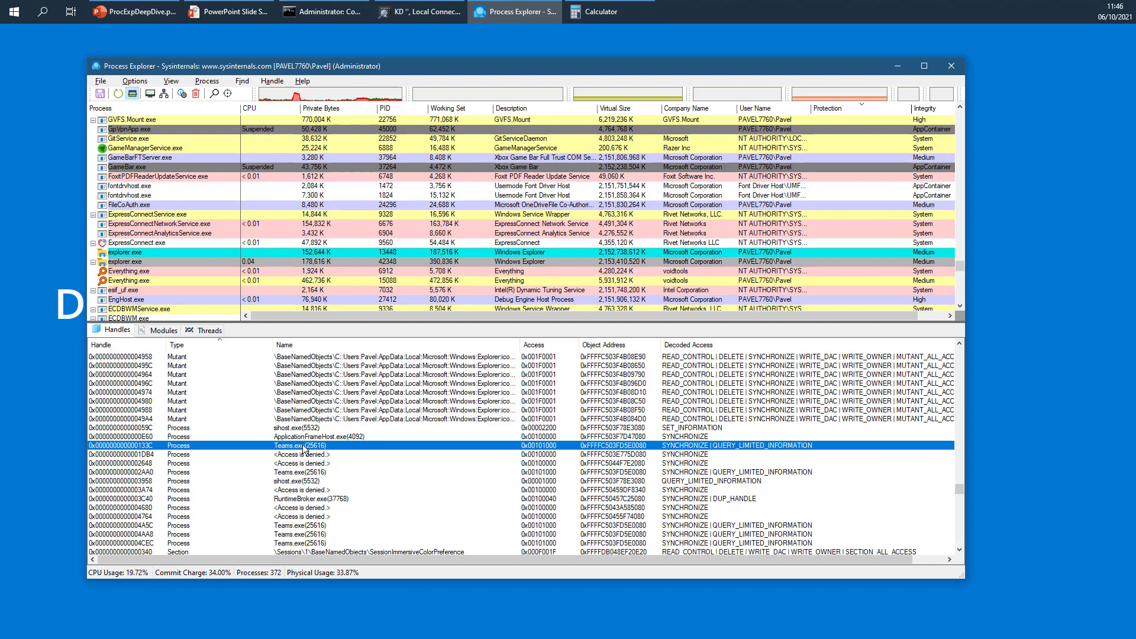
Find the thread handles in the type-sorted list and select the one for explorer.exe thread 14648
scroll(305, 452, down, 10)
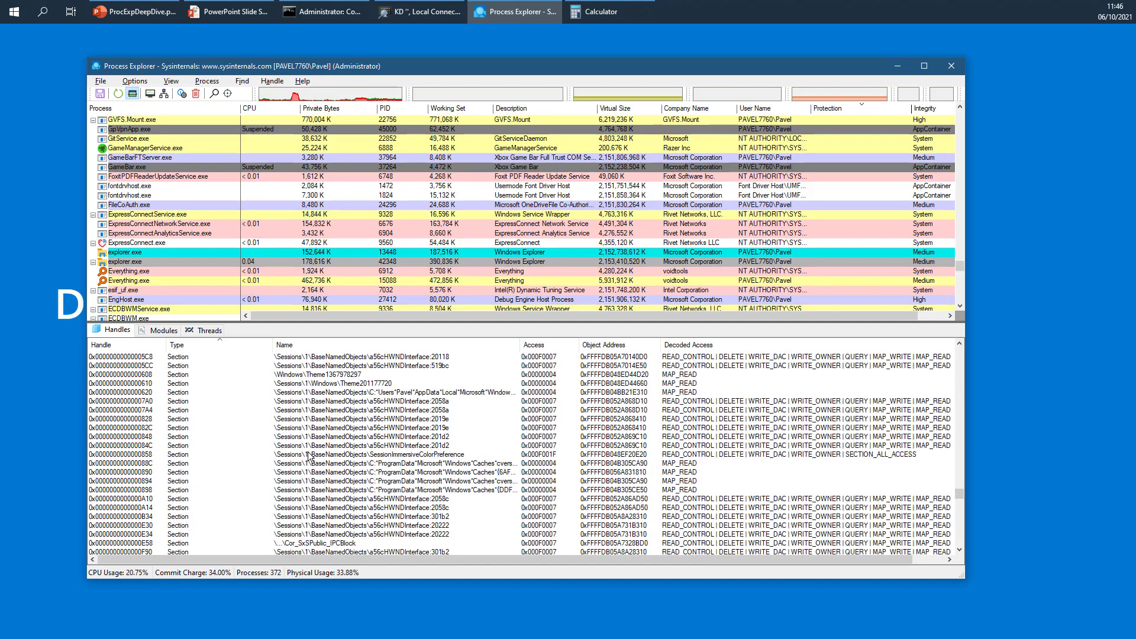
scroll(307, 458, down, 10)
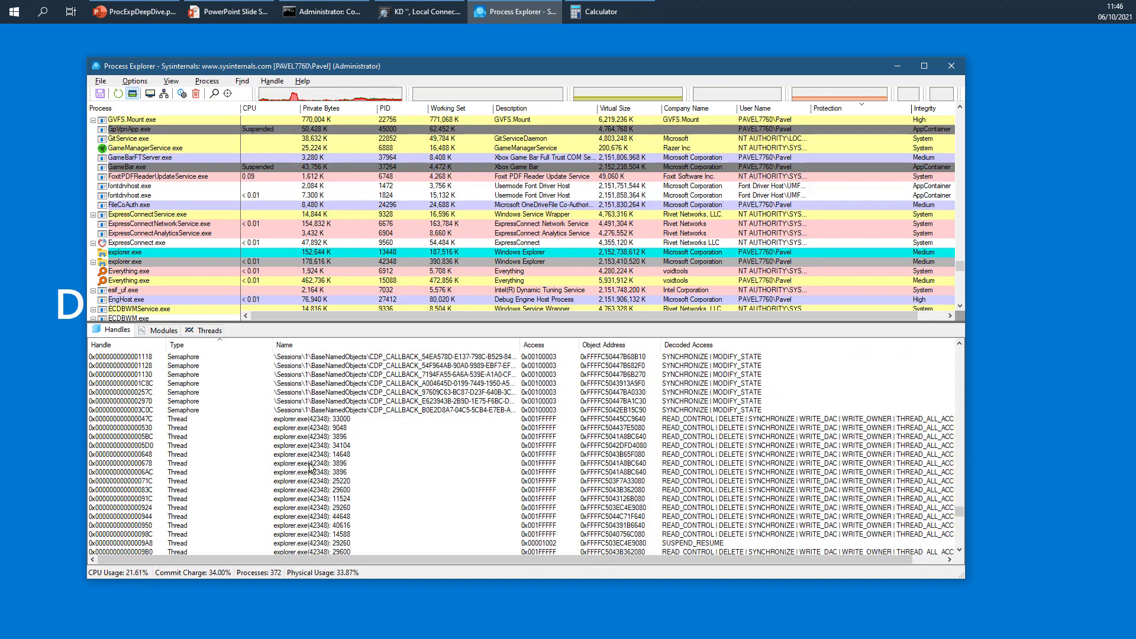
click(317, 456)
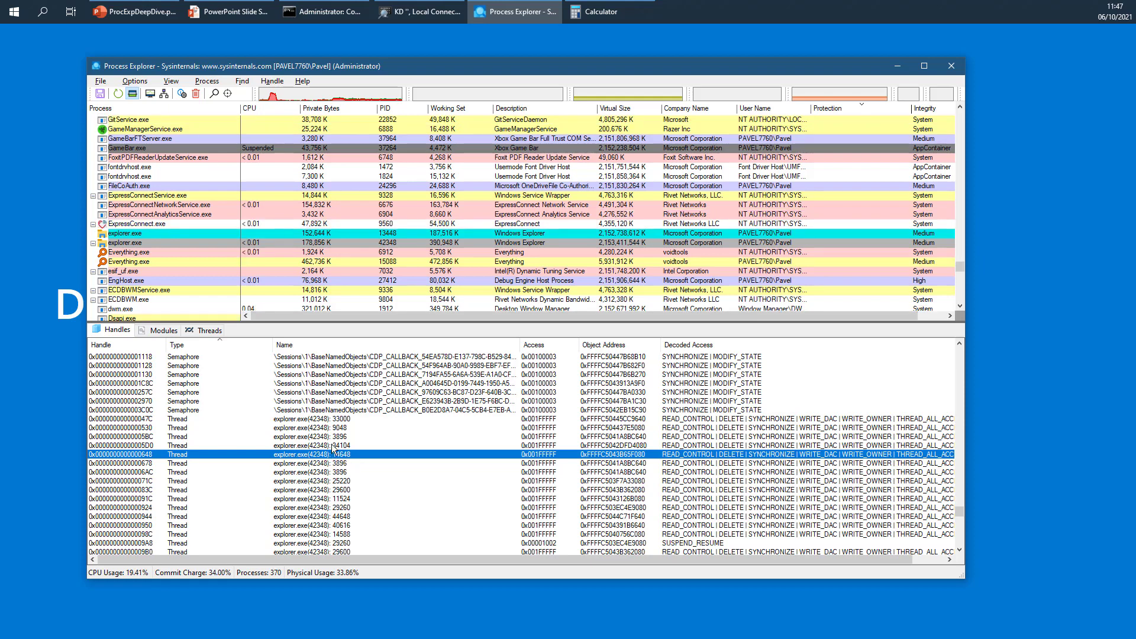
Go back past the section and mutant handles to the registry keys, and inspect several HKCR\CLSID Instance key handles
scroll(286, 448, up, 2)
scroll(286, 449, up, 5)
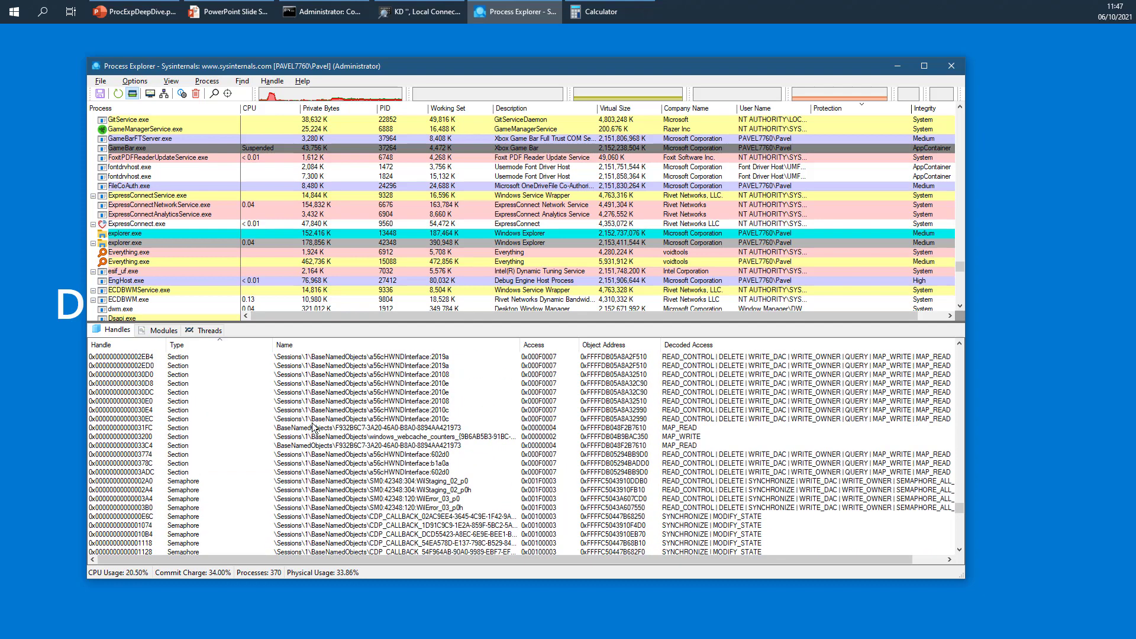
scroll(313, 435, up, 5)
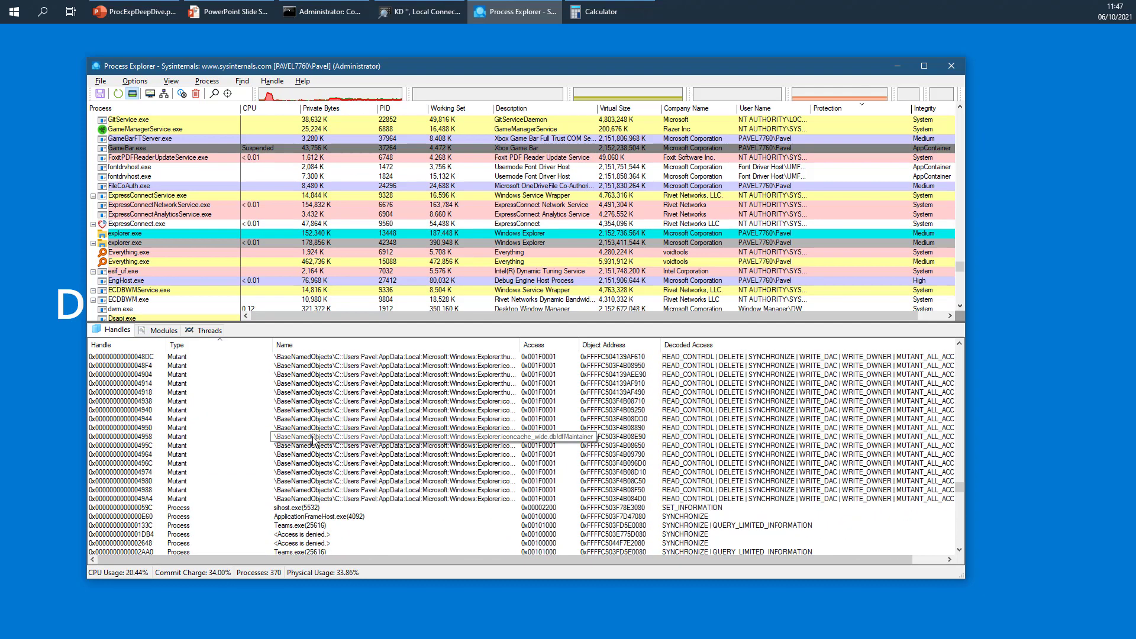
scroll(313, 439, up, 5)
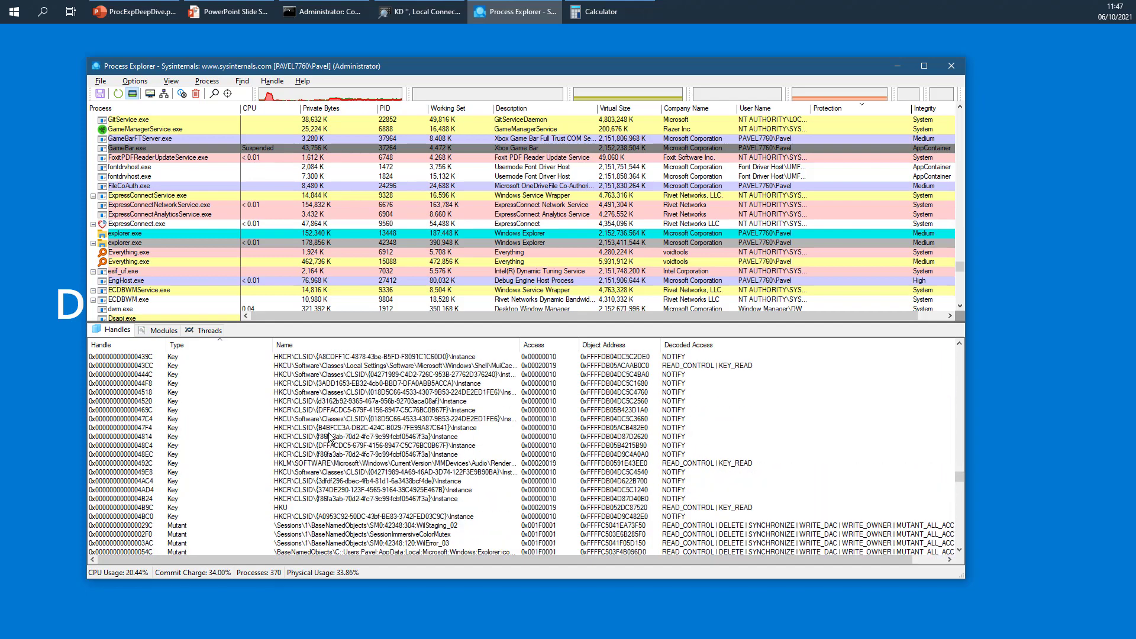
click(335, 426)
click(334, 409)
click(333, 401)
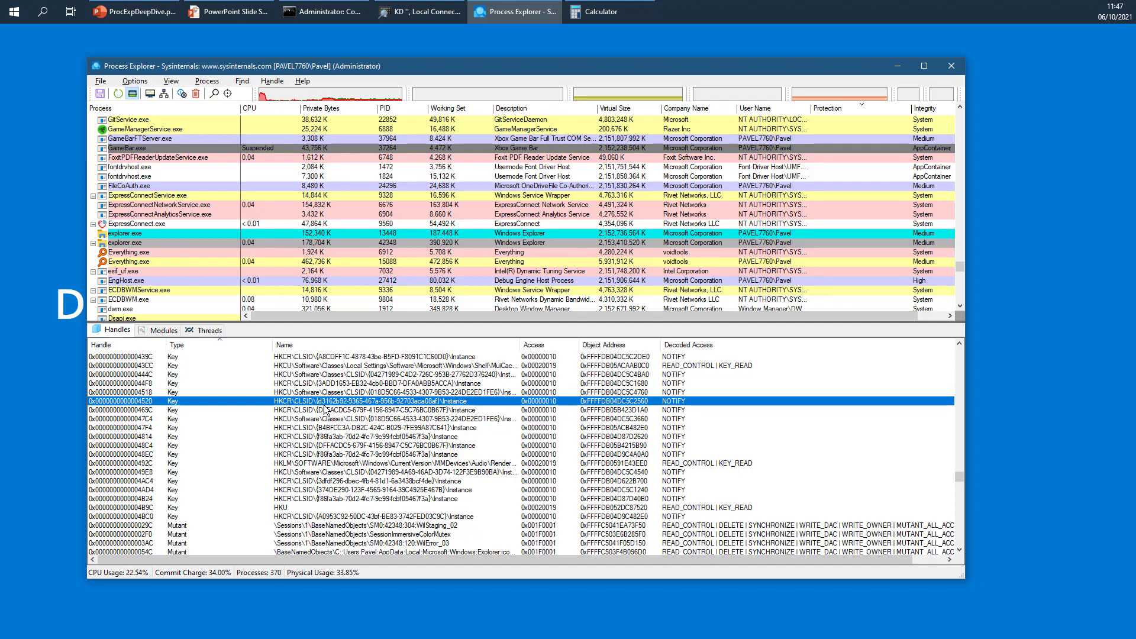
Locate the file handles in the list, select the Internet Explorer Quick Launch folder handle, and look through the remaining file handles
scroll(329, 410, up, 10)
scroll(324, 419, up, 10)
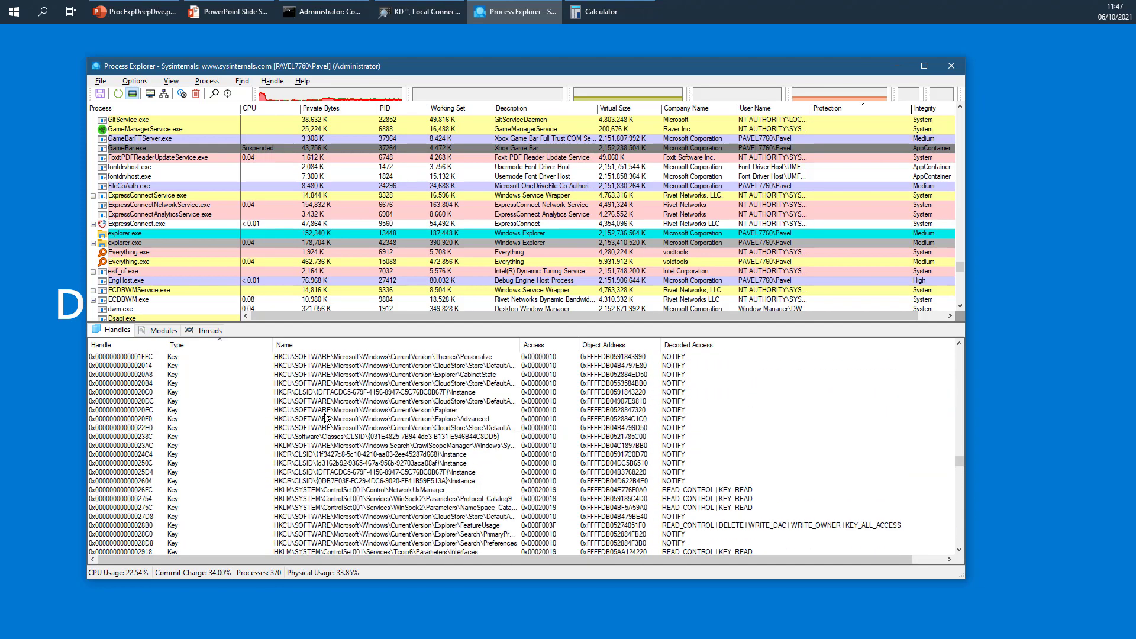
scroll(324, 422, up, 10)
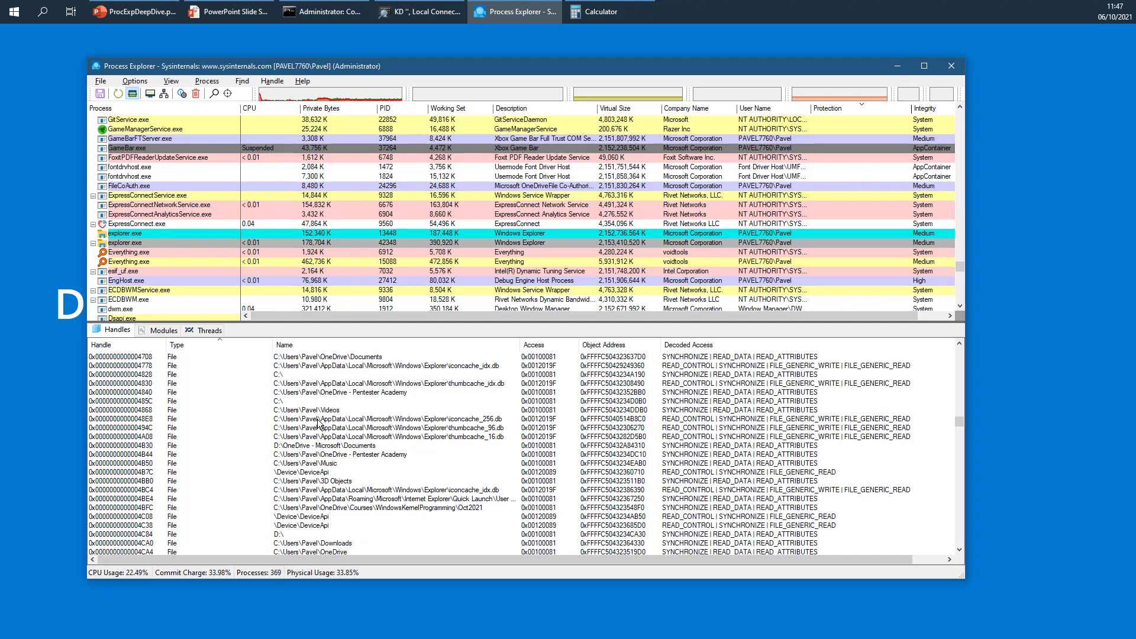
scroll(318, 421, down, 4)
click(328, 393)
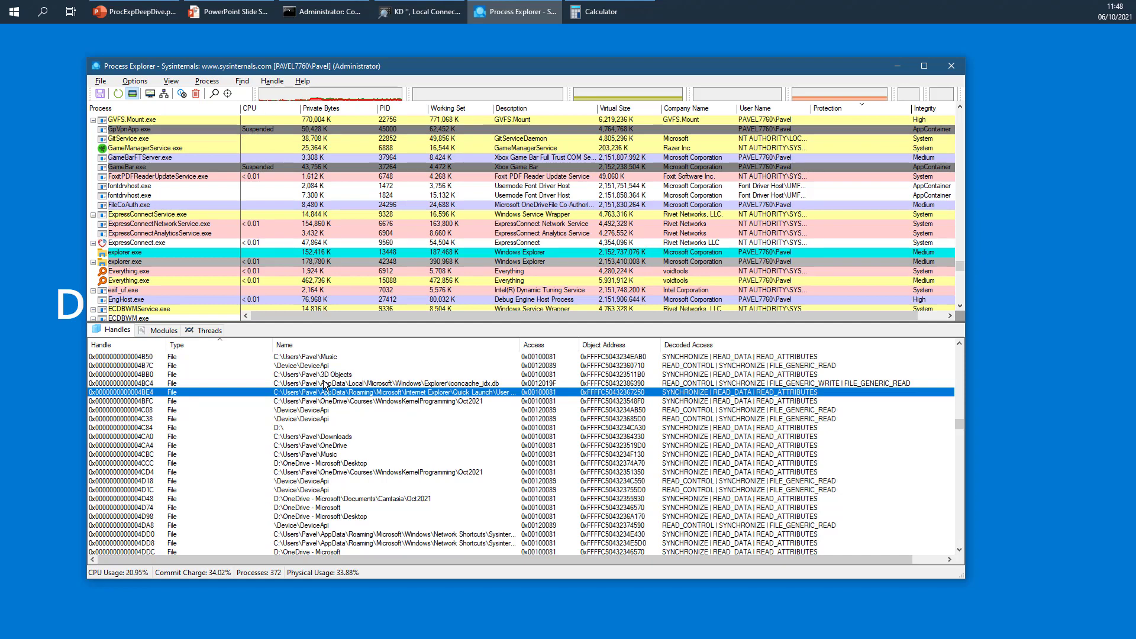
scroll(324, 385, down, 10)
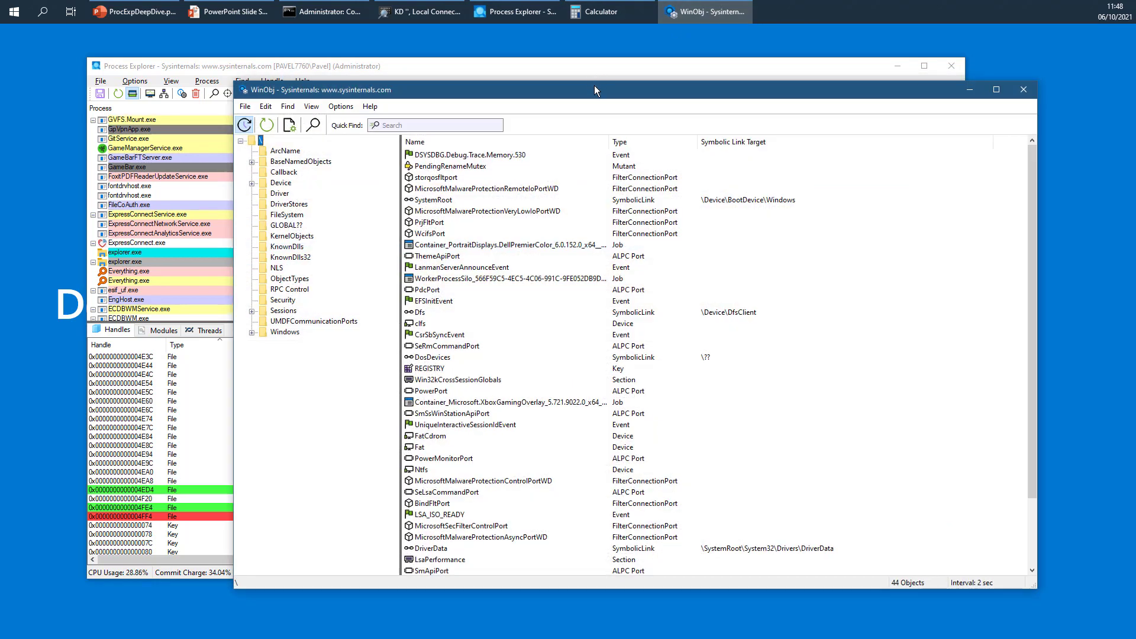
drag(594, 89, 590, 67)
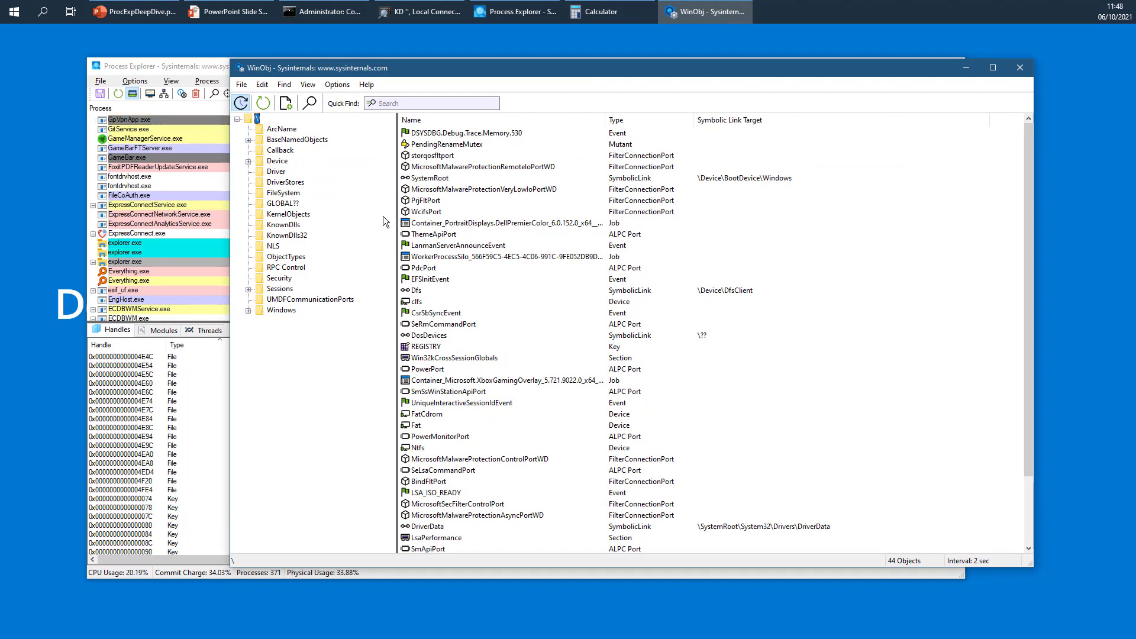
click(292, 194)
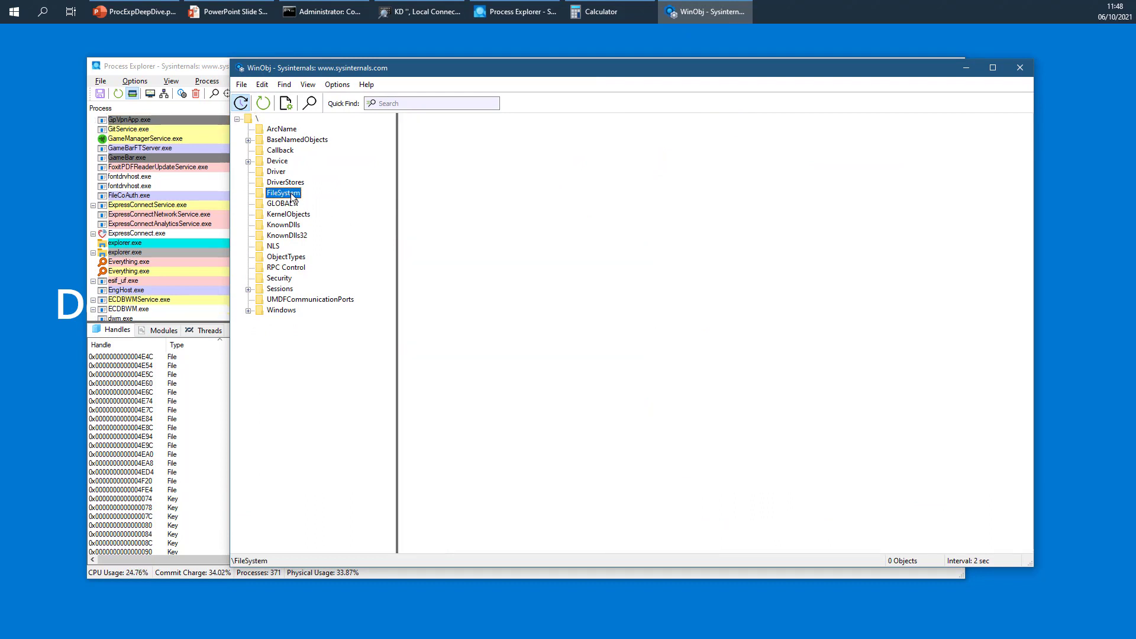
click(279, 162)
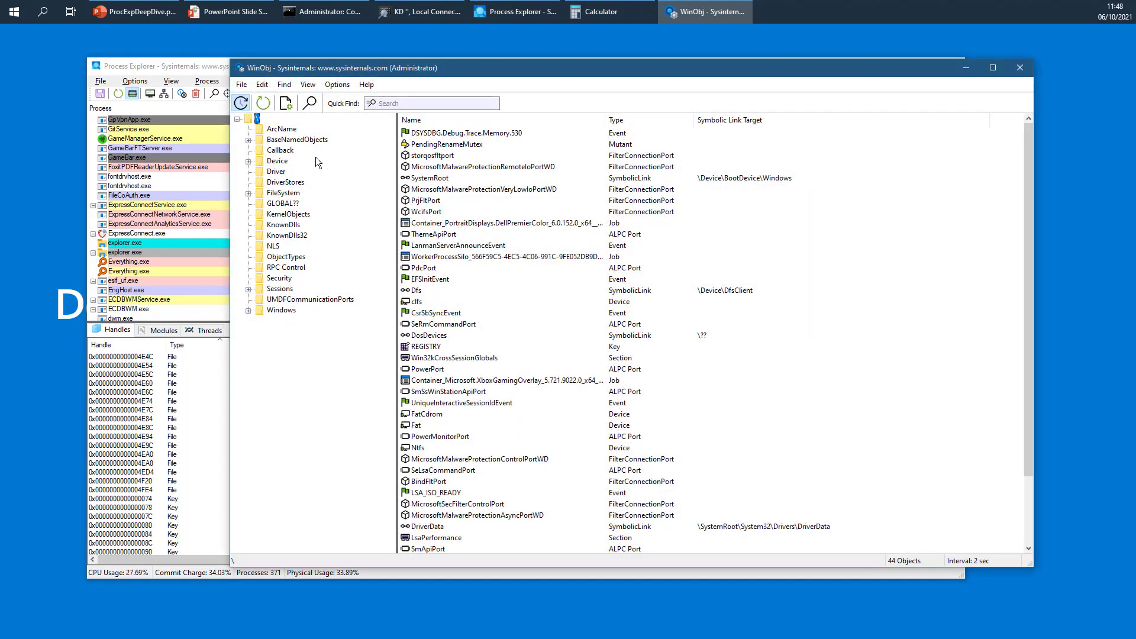
click(291, 140)
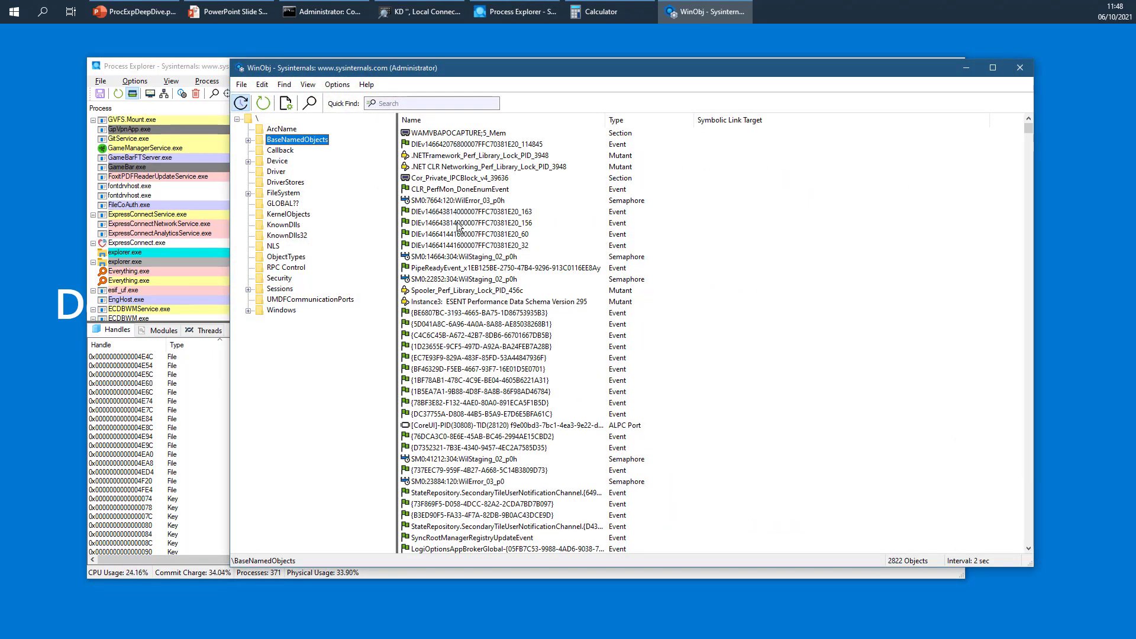
click(478, 234)
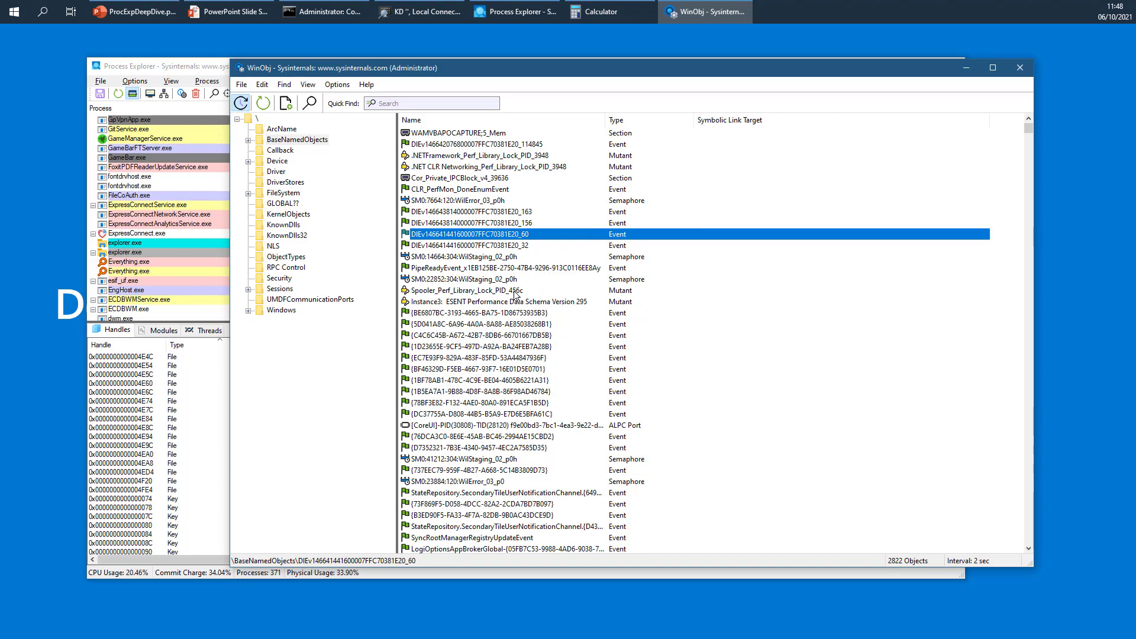
Browse the BaseNamedObjects directory of session 1 under Sessions and select the SM0:42668:120:WilError_03_p0 semaphore
scroll(514, 296, down, 8)
click(249, 289)
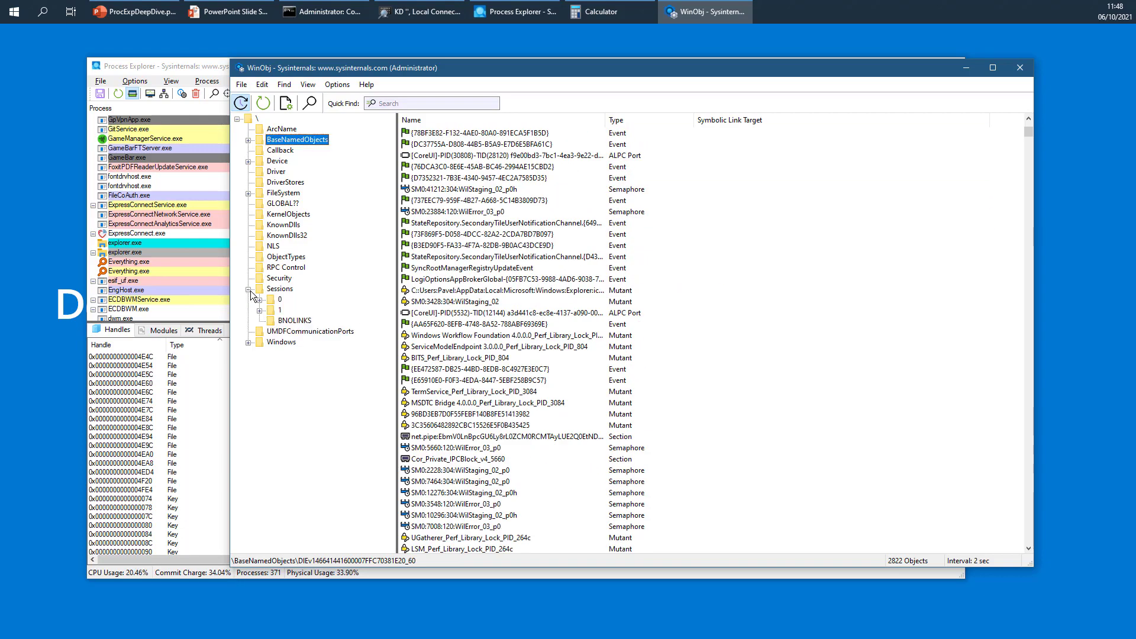
click(260, 310)
click(311, 352)
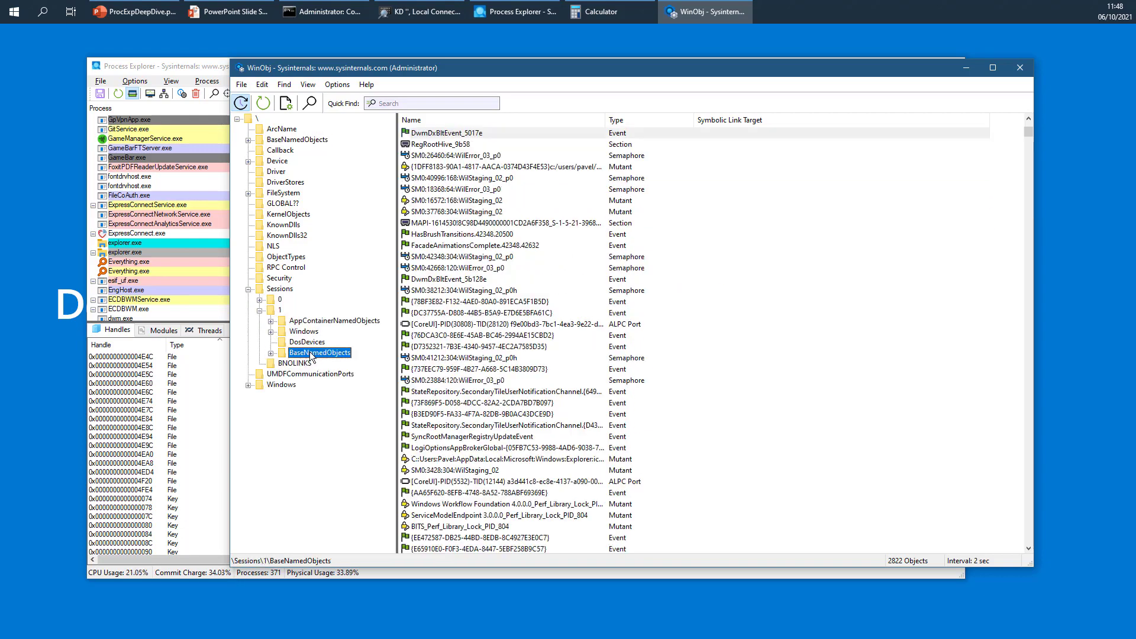
click(467, 269)
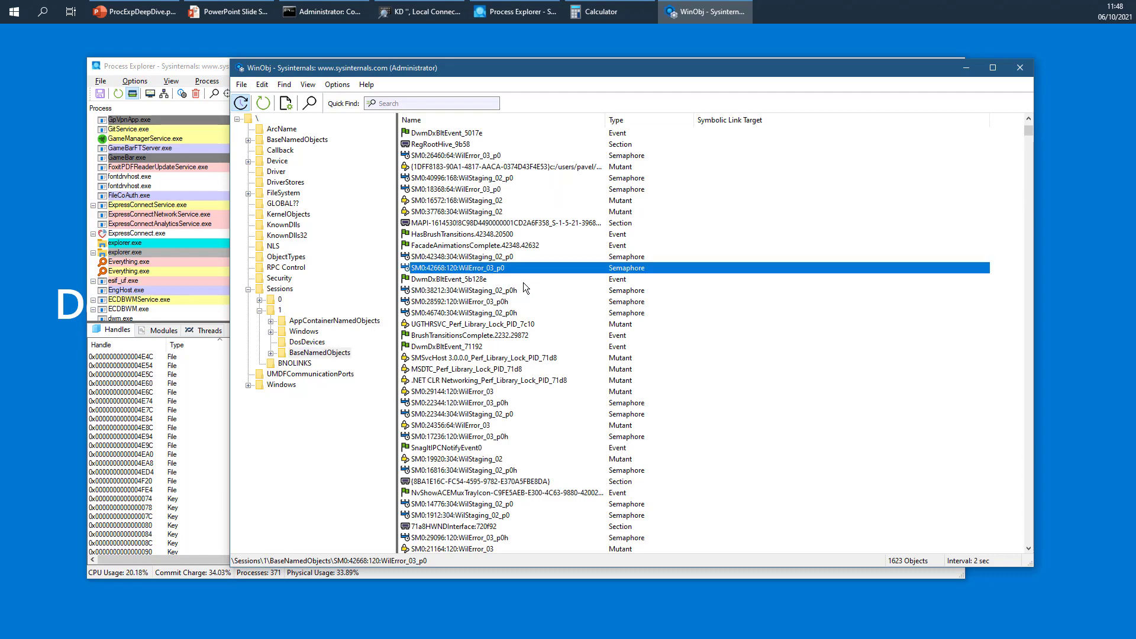
scroll(519, 293, down, 2)
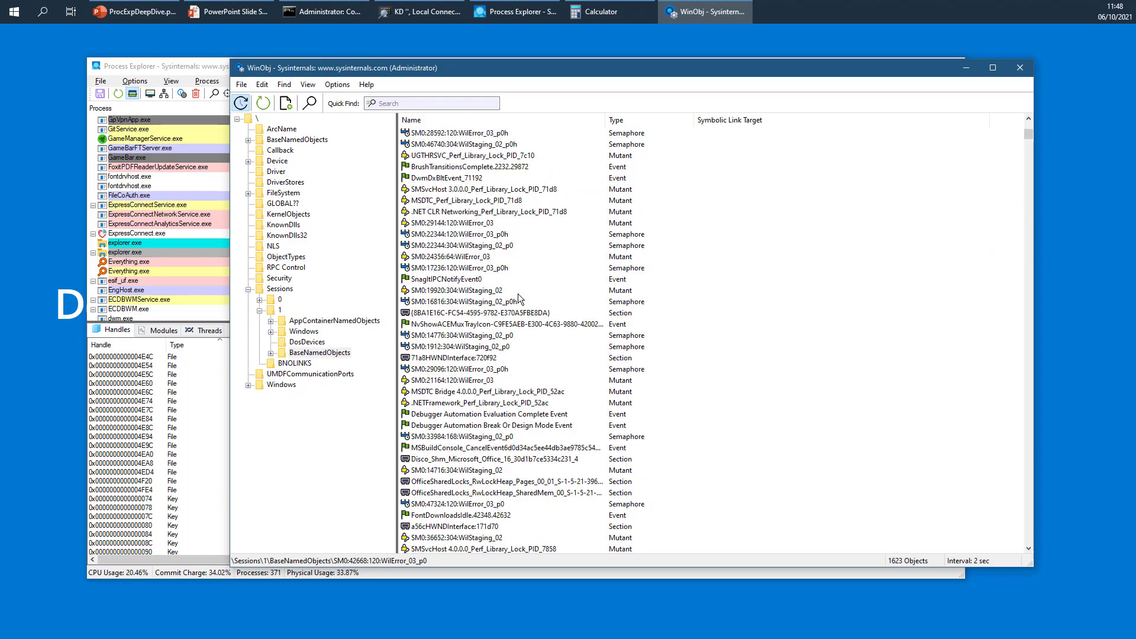
Sort the session 1 objects by type, go to the section objects, and inspect several of them, ending on RegRootHive_40bc
click(634, 119)
scroll(550, 217, down, 10)
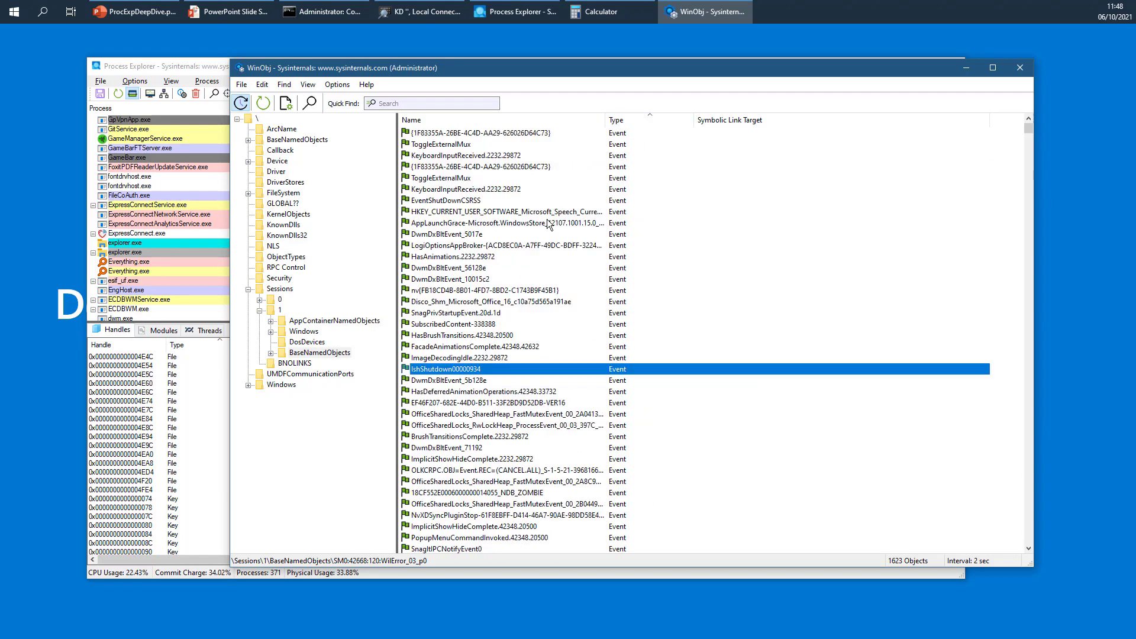
scroll(550, 234, down, 10)
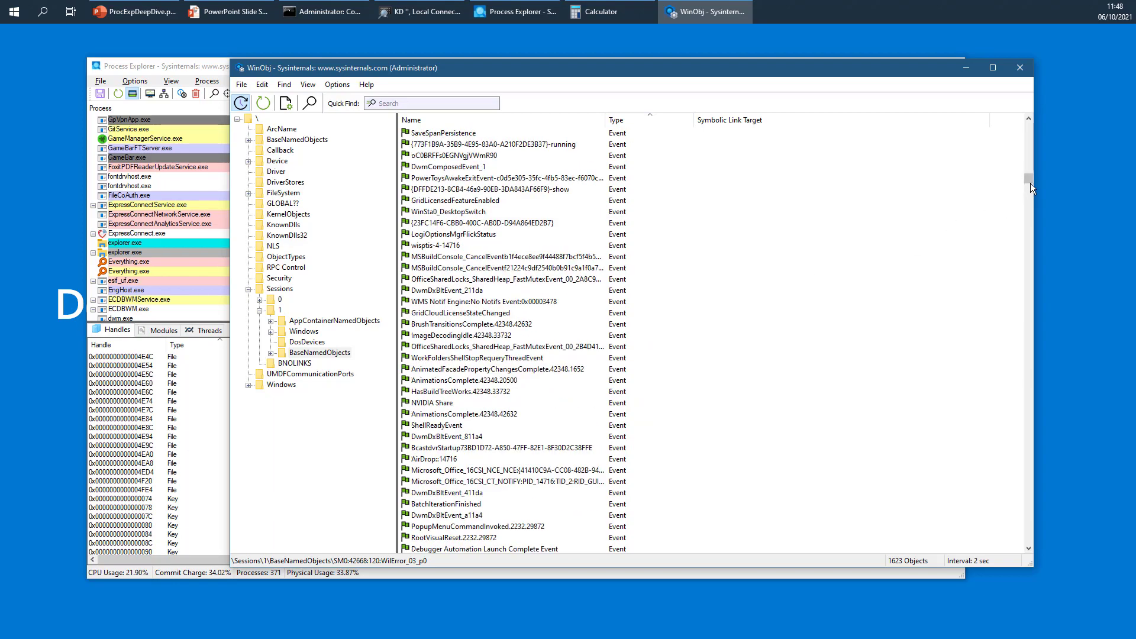
drag(1030, 184, 1016, 388)
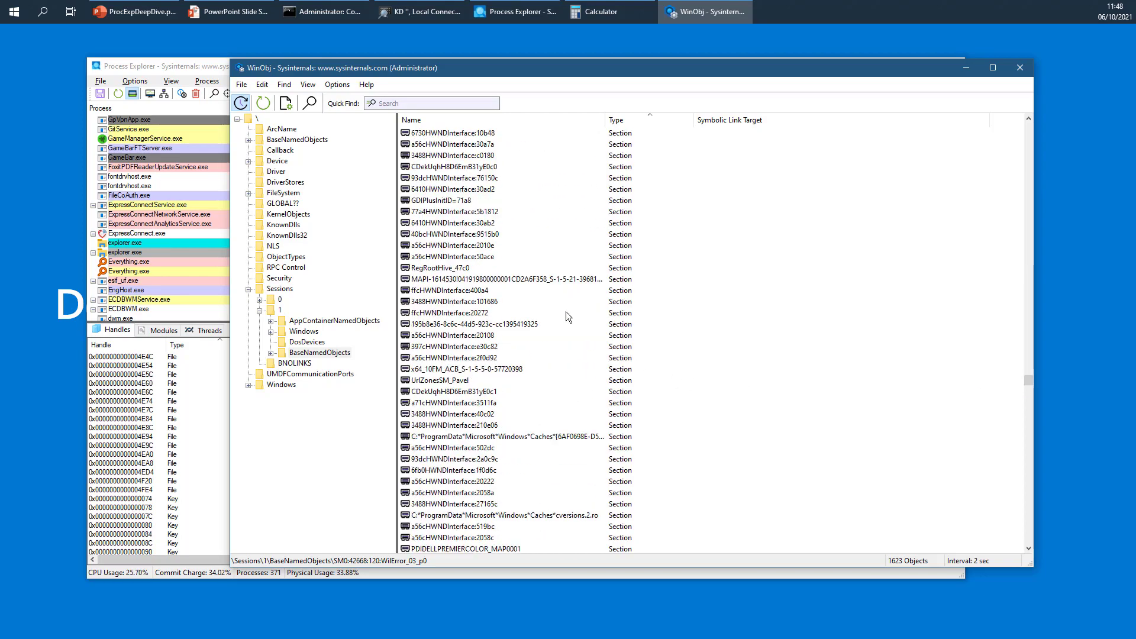
click(512, 322)
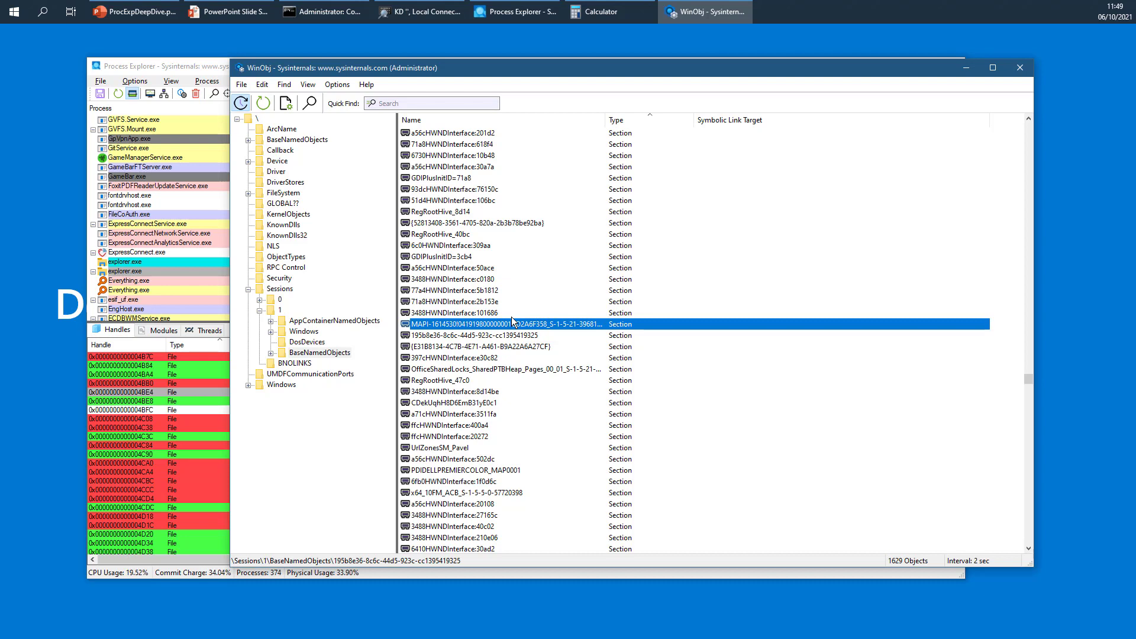
click(495, 224)
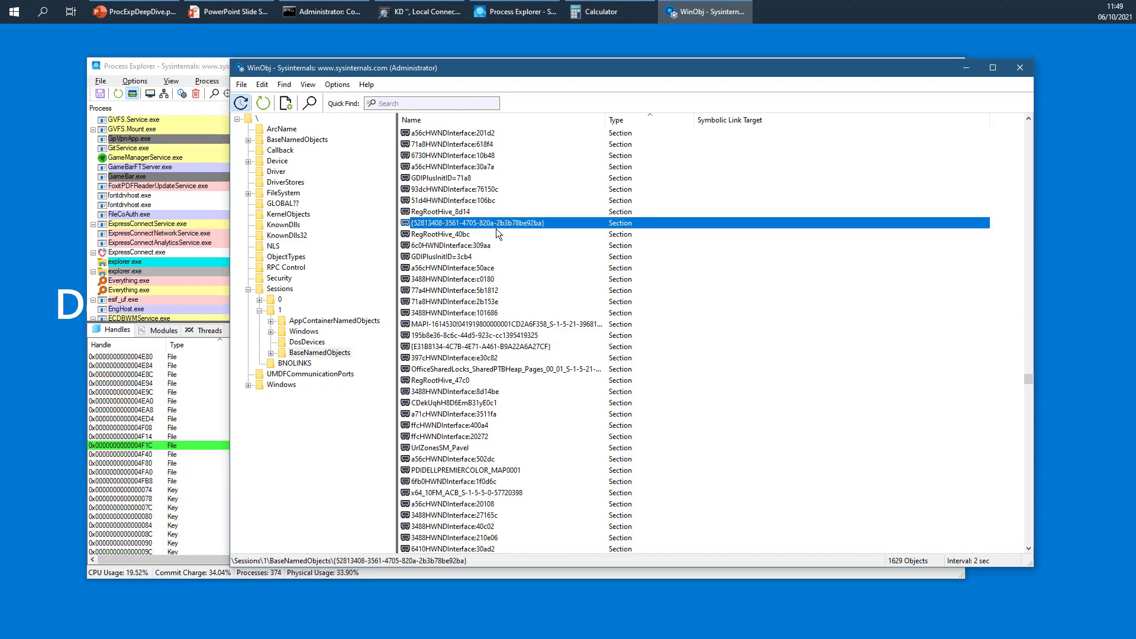
click(485, 235)
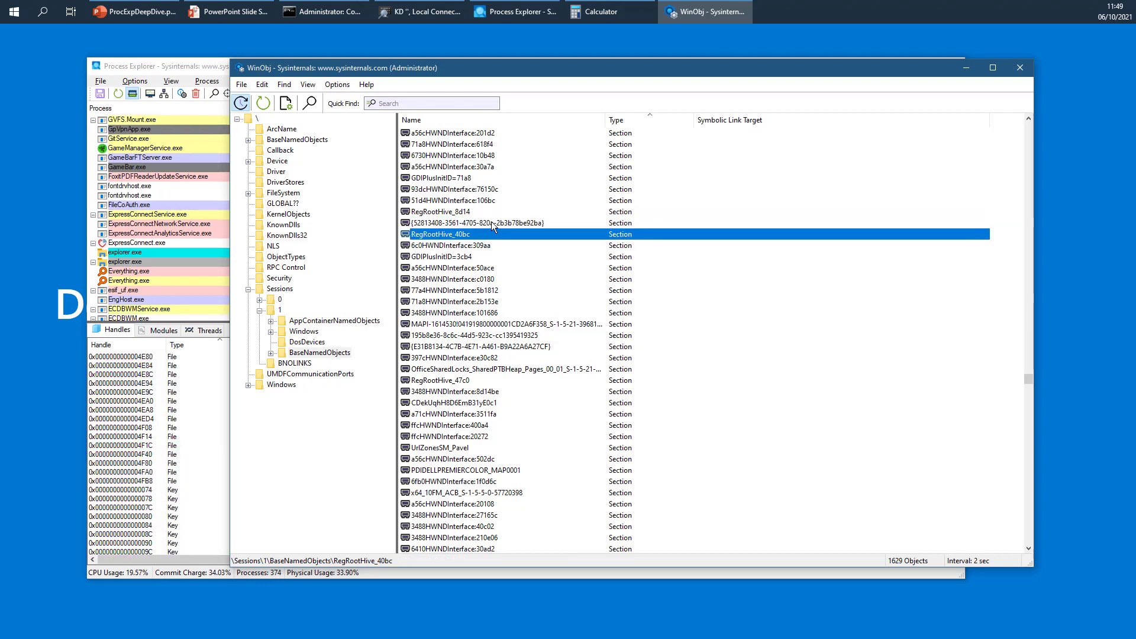
Switch to Process Explorer, select the thumbcache_48.db file handle, and widen the Name column while narrowing the Type column
click(168, 67)
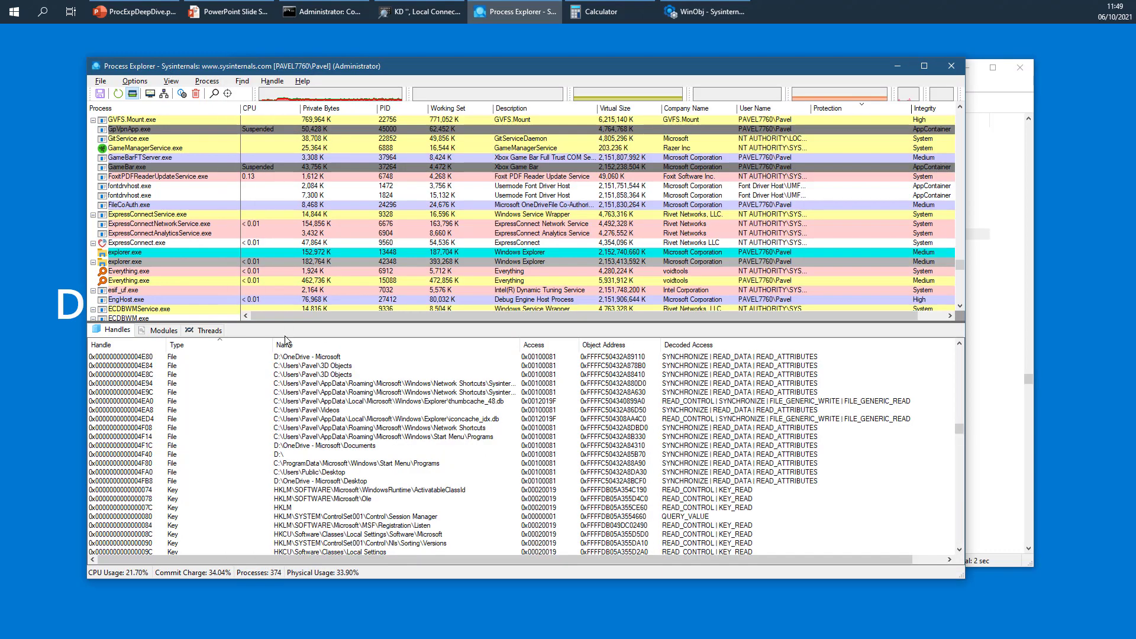
click(322, 402)
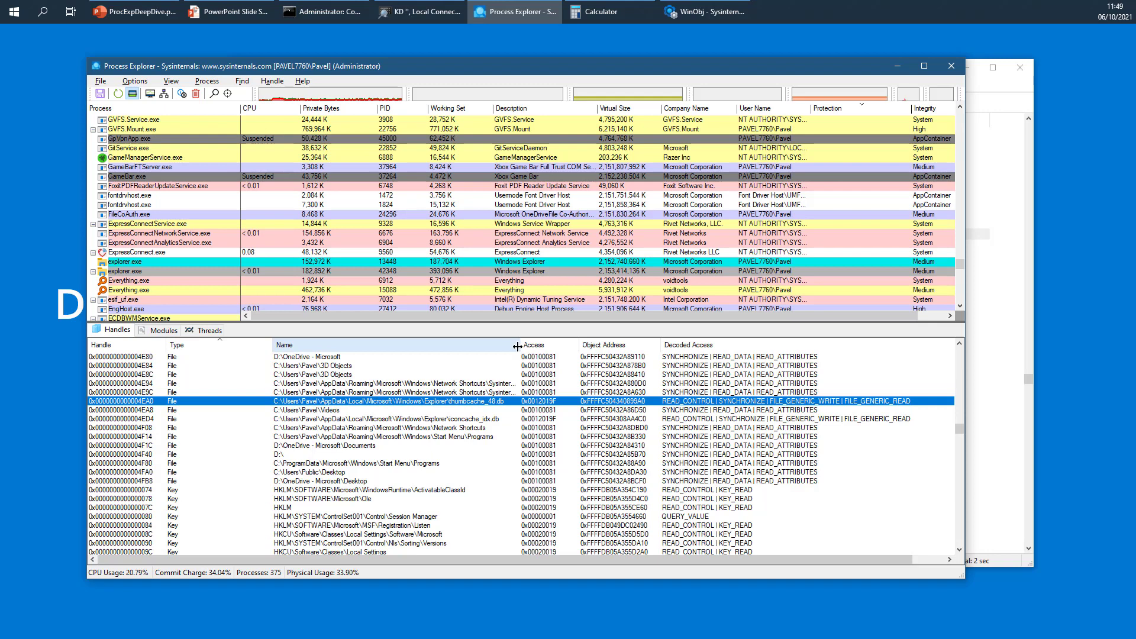
drag(519, 346, 552, 346)
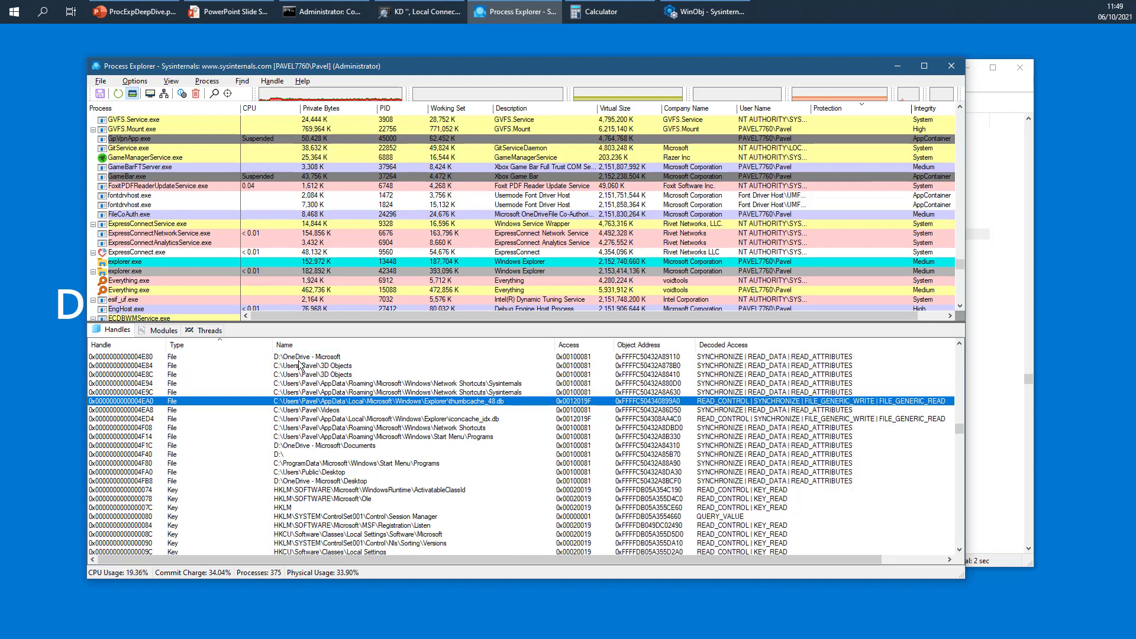
drag(271, 350, 242, 350)
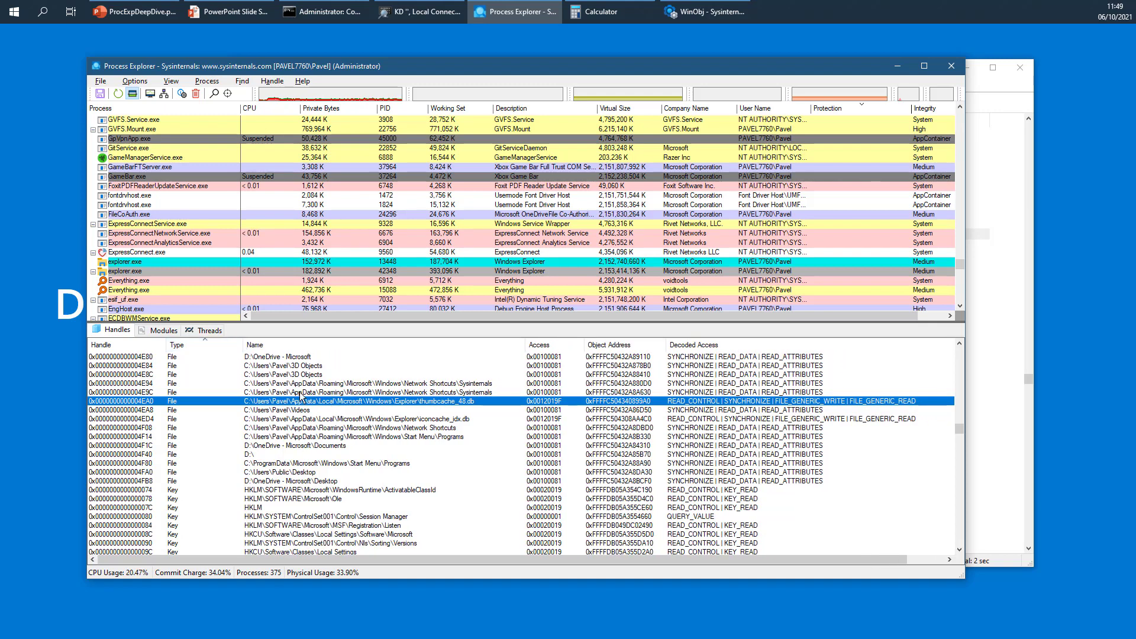
Pause the automatic updates, search all handles and DLLs for "explorer", and widen the Process column of the results
key(space)
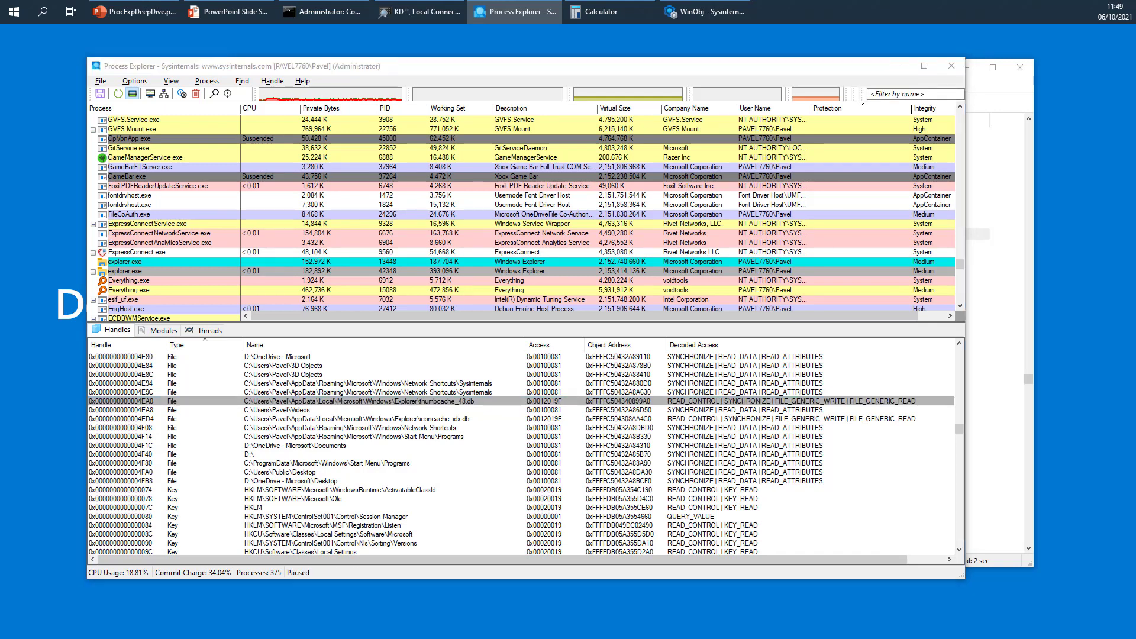
key(ctrl+f)
drag(280, 162, 583, 161)
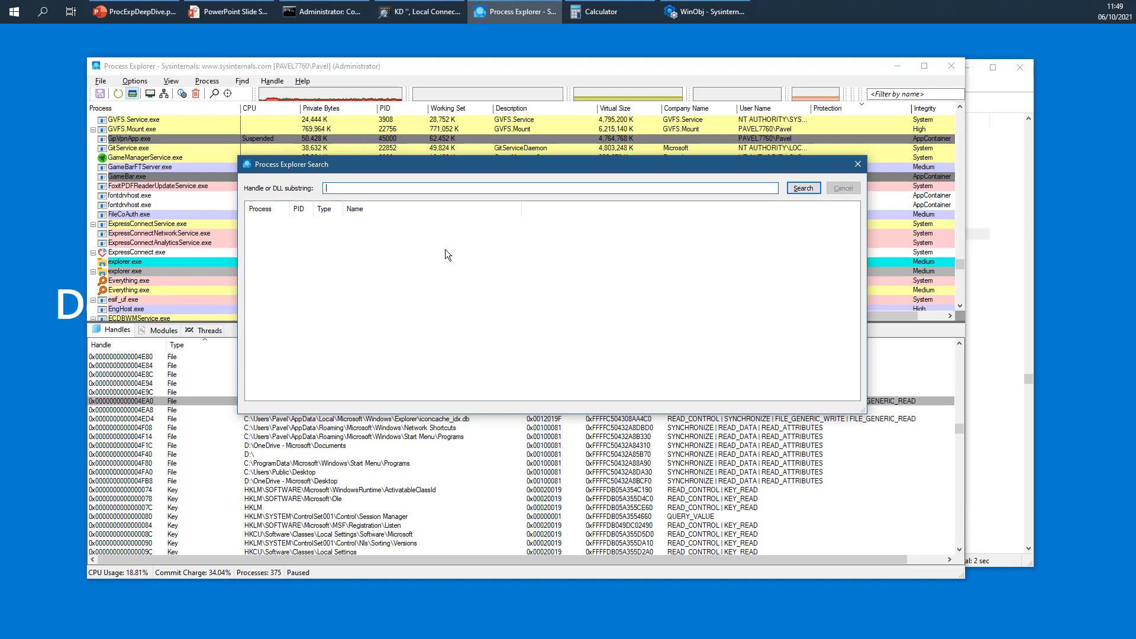
text(explorer)
key(Return)
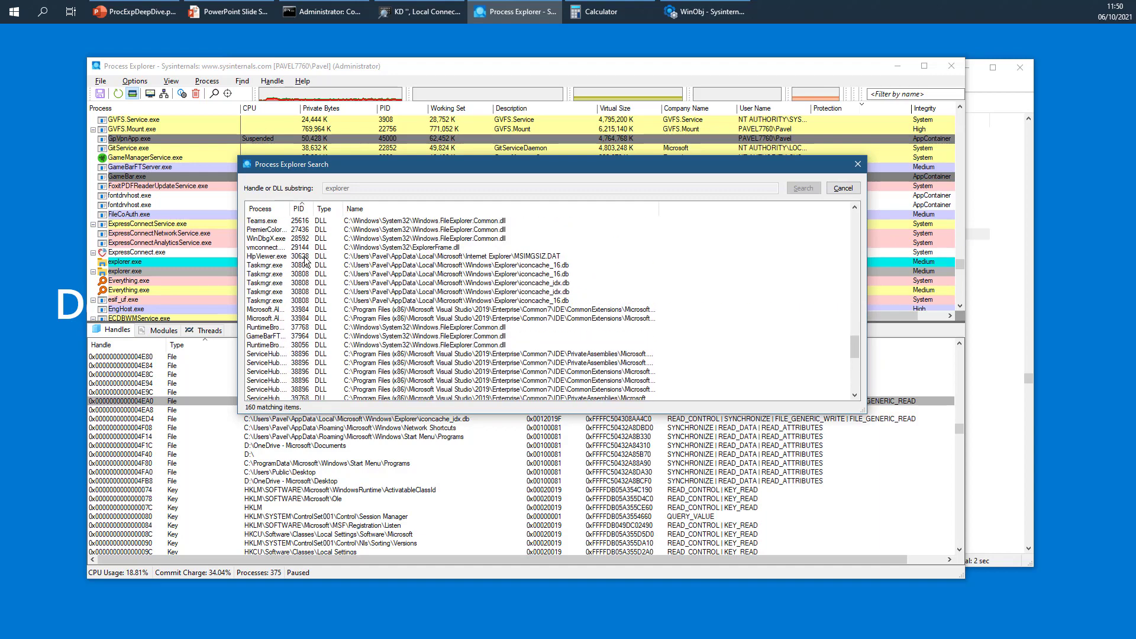
drag(290, 208, 354, 211)
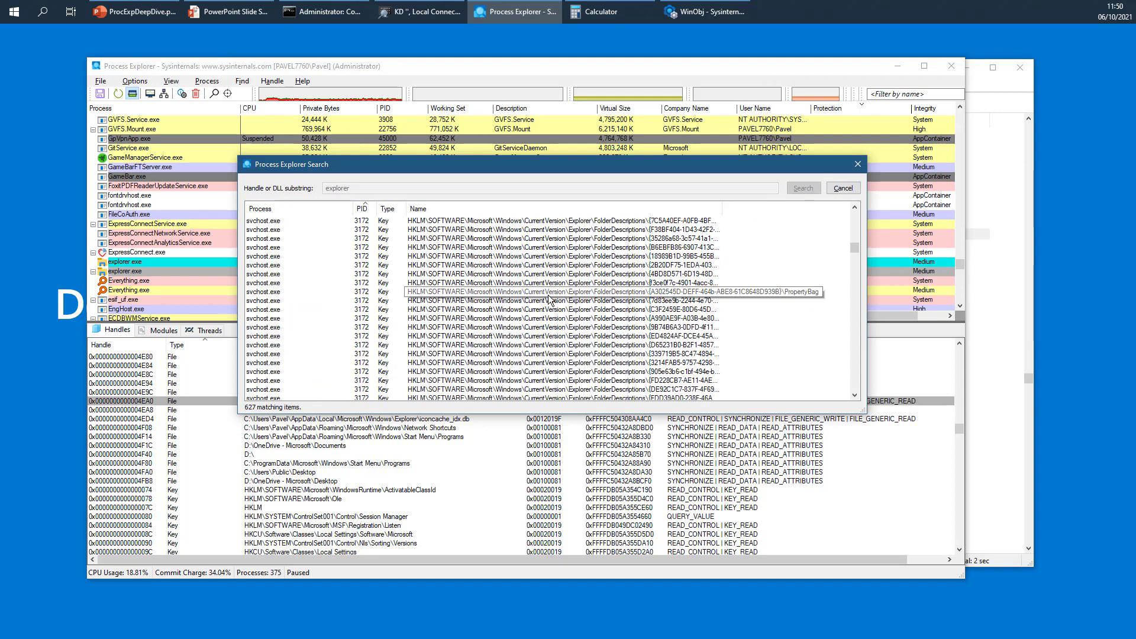
Inspect the svchost.exe (3172) FolderDescriptions key matches, including the {4BD8D571 entry, look through further matches, and end the search
click(523, 265)
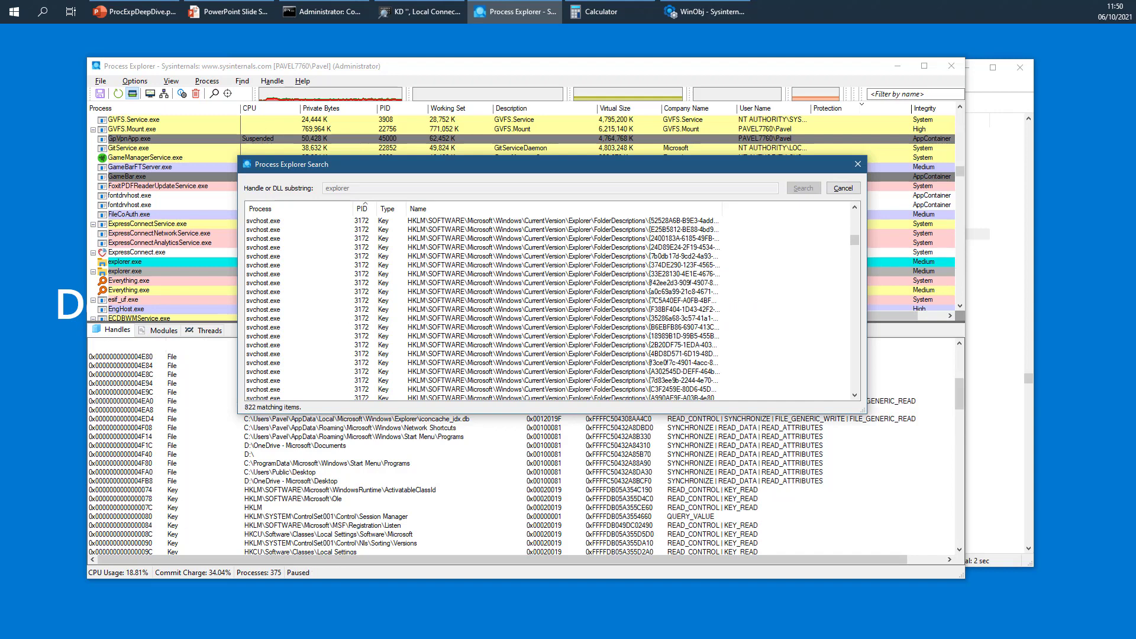
click(512, 309)
click(504, 354)
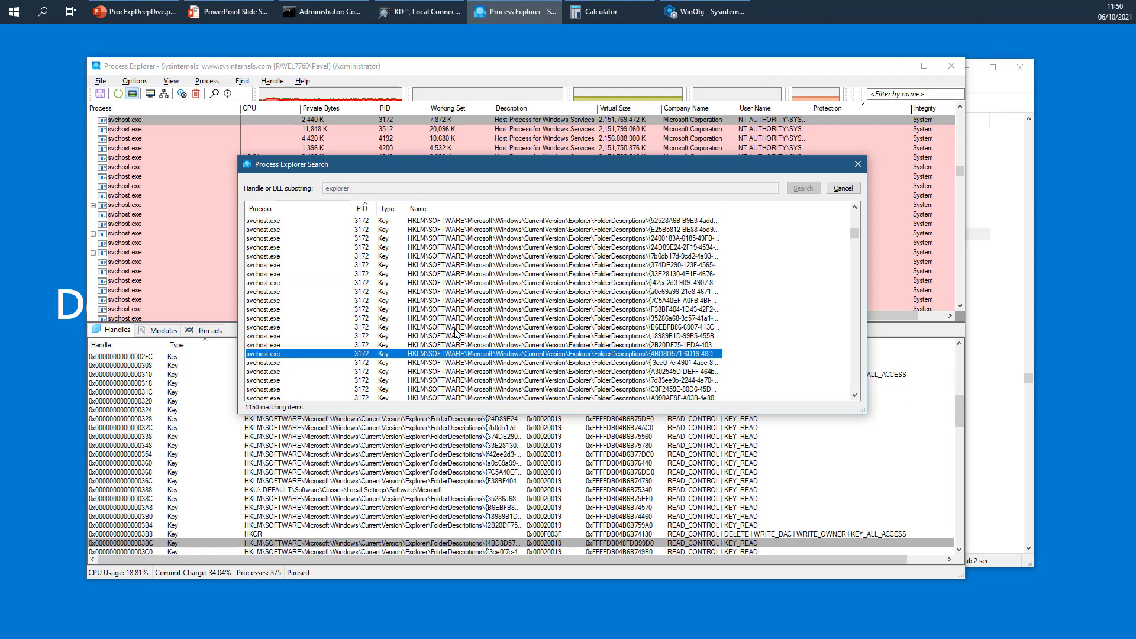
scroll(544, 334, down, 5)
scroll(545, 335, down, 5)
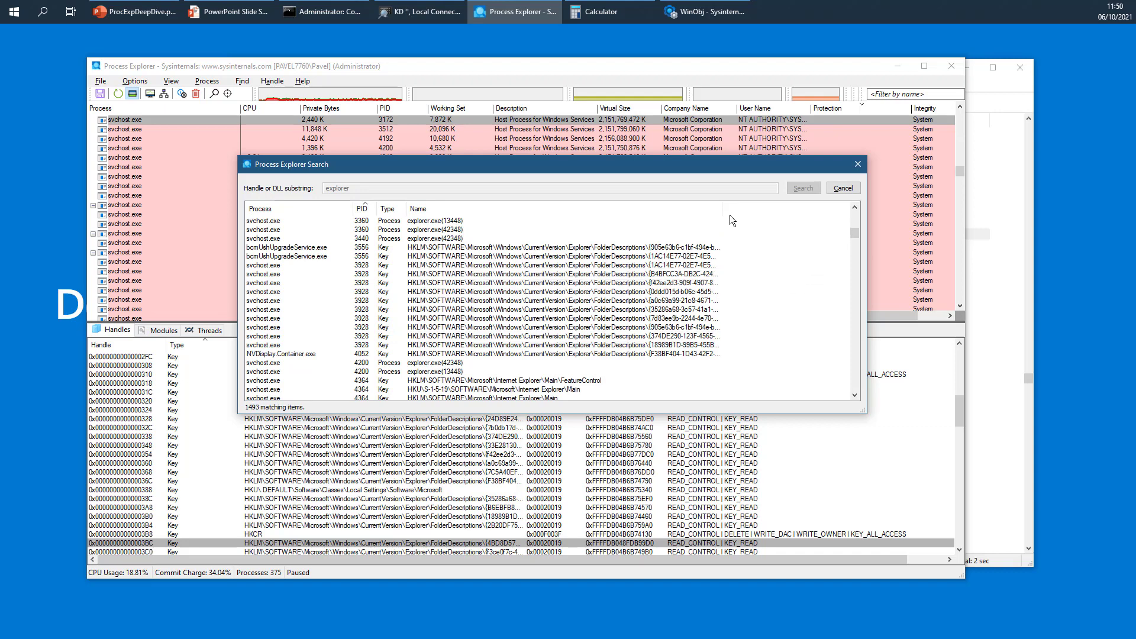
click(834, 189)
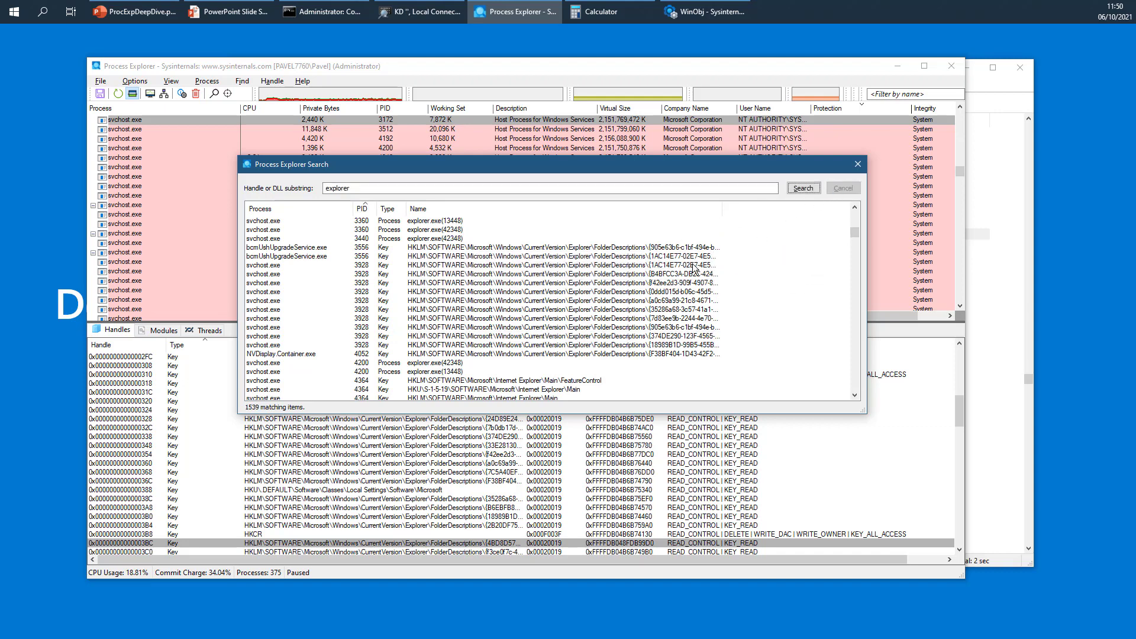
click(853, 166)
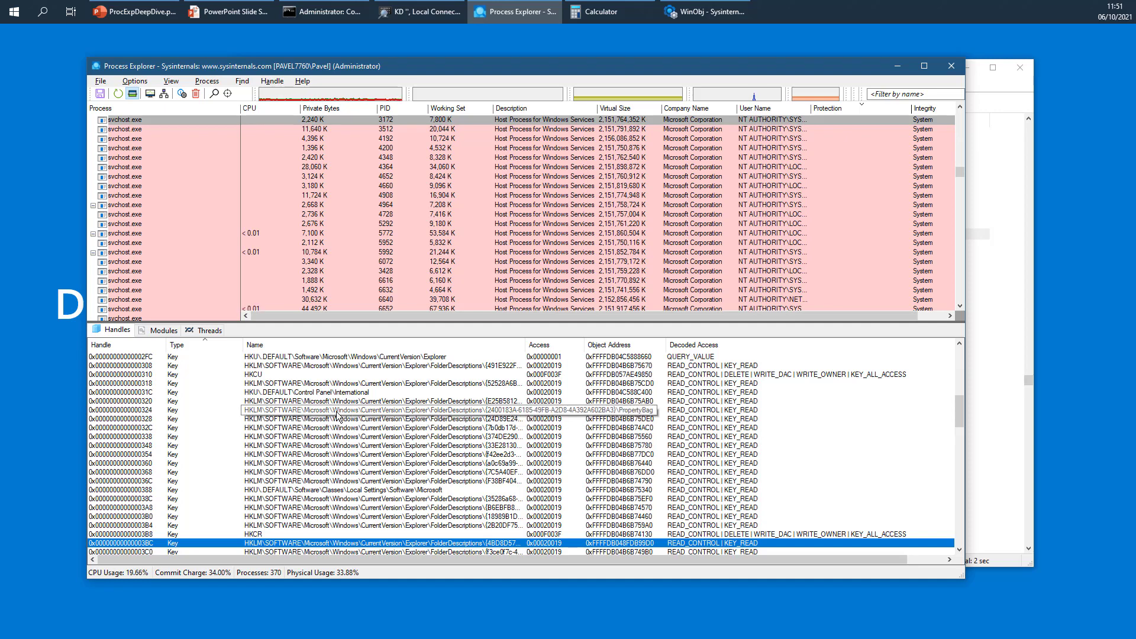
Show the available actions for svchost.exe key handle 0x324, dismiss them, and select the Control Panel\International key handle
right_click(338, 412)
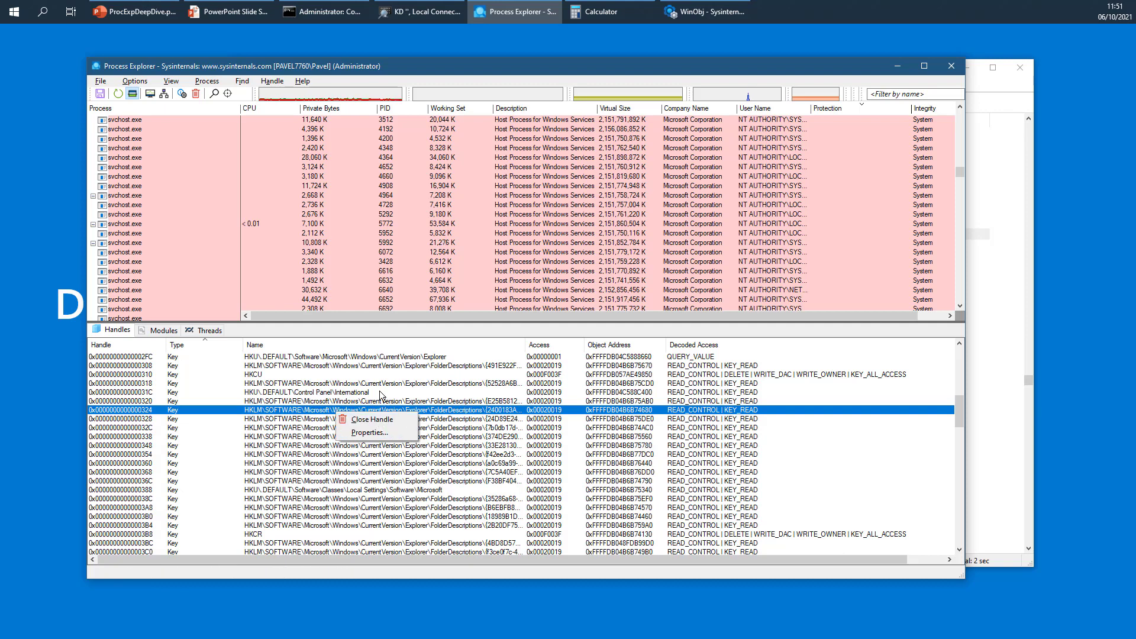
click(378, 420)
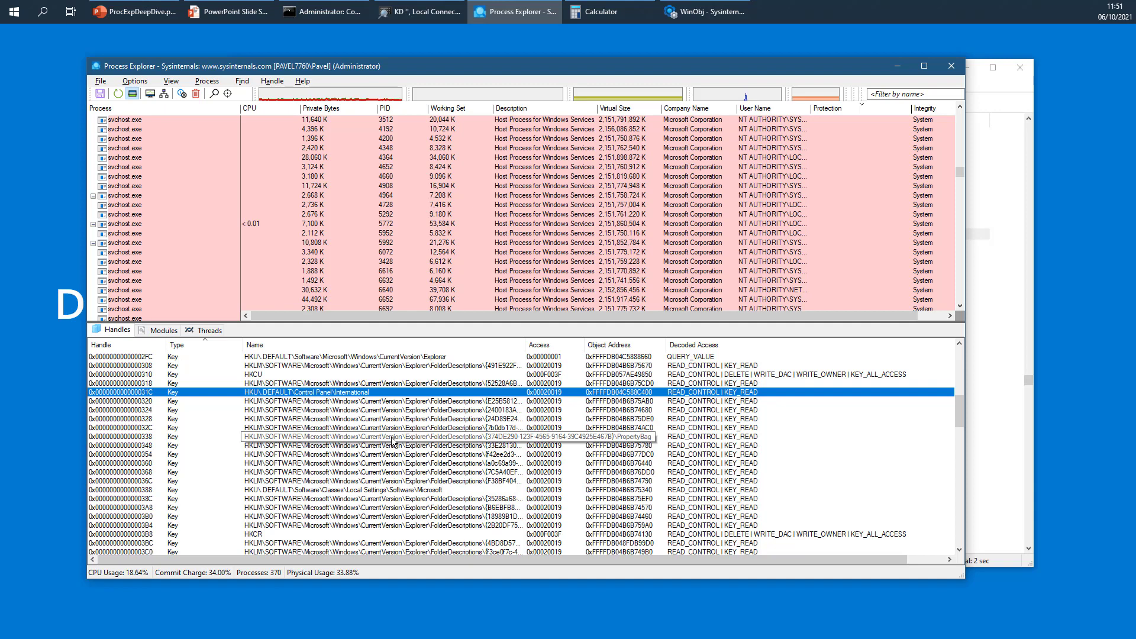